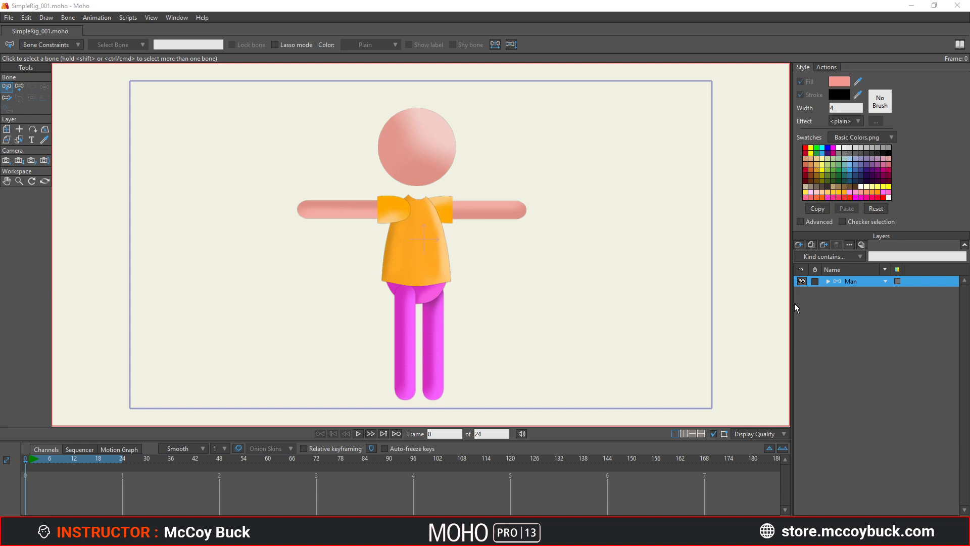
Expand the Man group and briefly hide and reshow the Head, Arm F and Torso layers.
click(829, 280)
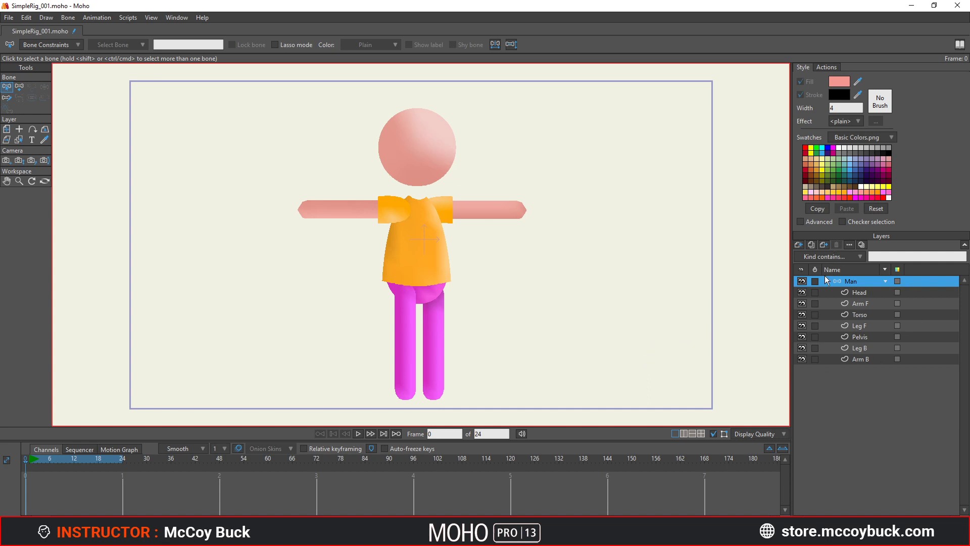
click(859, 293)
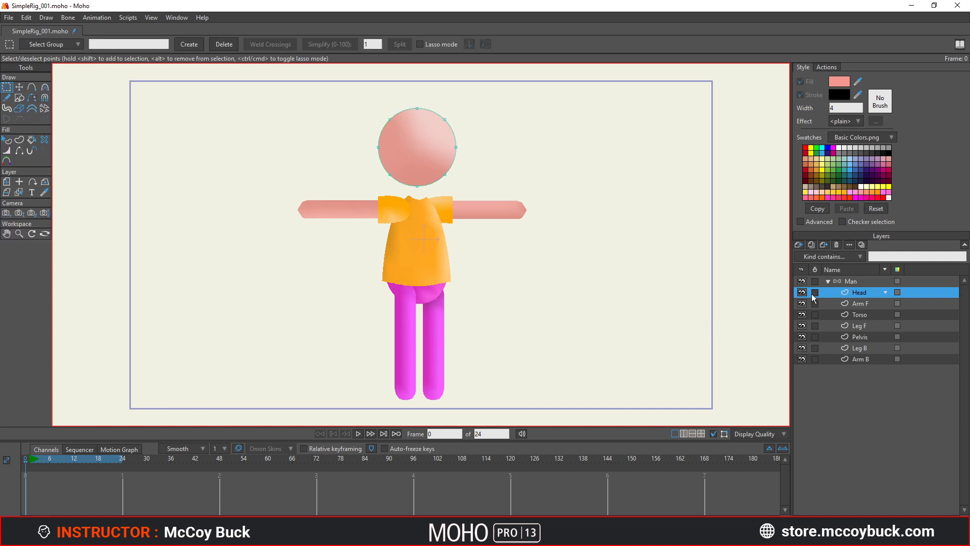
click(802, 292)
click(802, 292)
click(802, 303)
click(802, 303)
click(802, 315)
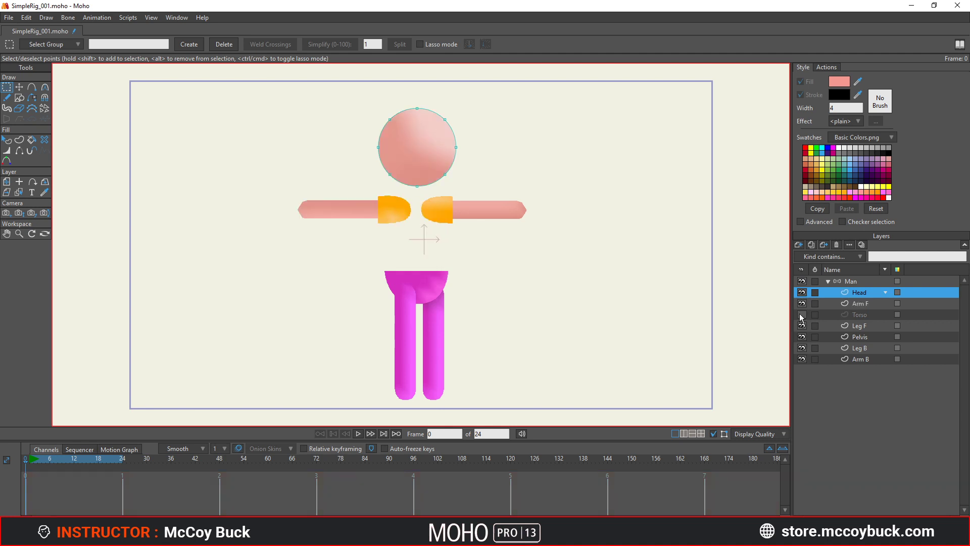
click(802, 314)
Hide and reshow the Leg F, Pelvis, Leg B and Arm B layers to check them.
click(802, 325)
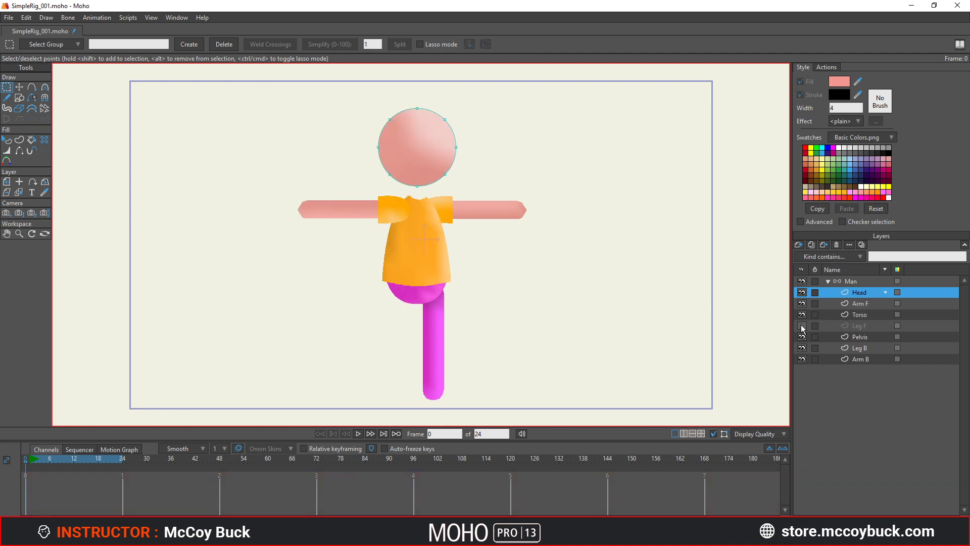
click(802, 325)
click(802, 337)
click(801, 336)
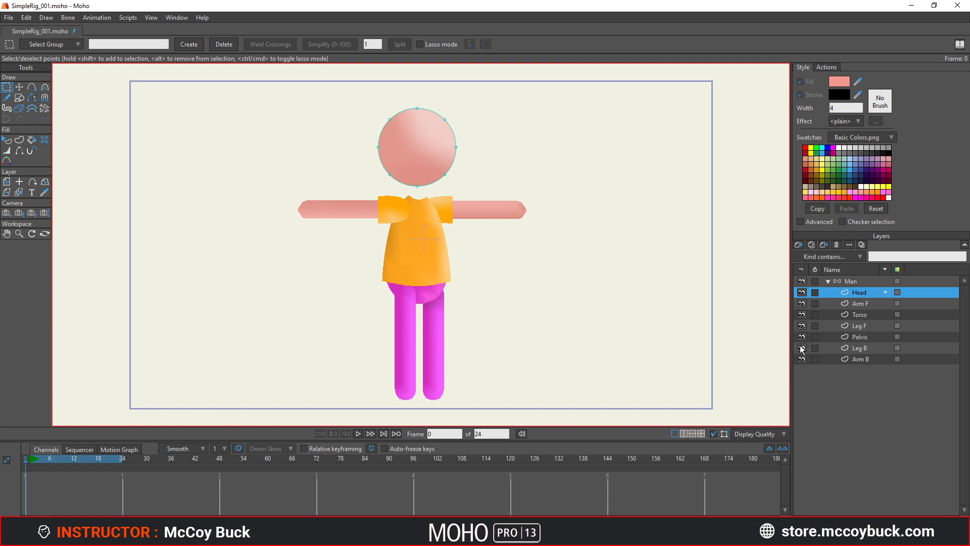
click(801, 347)
click(801, 347)
click(801, 358)
click(802, 358)
Switch between the Head and Man layers, then add a new Bone layer.
click(860, 281)
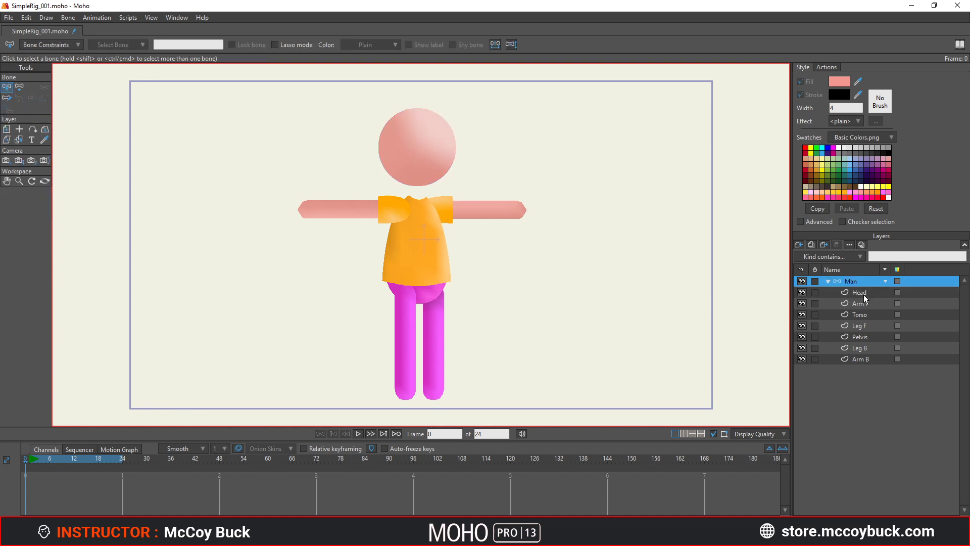
click(863, 295)
click(858, 277)
click(857, 293)
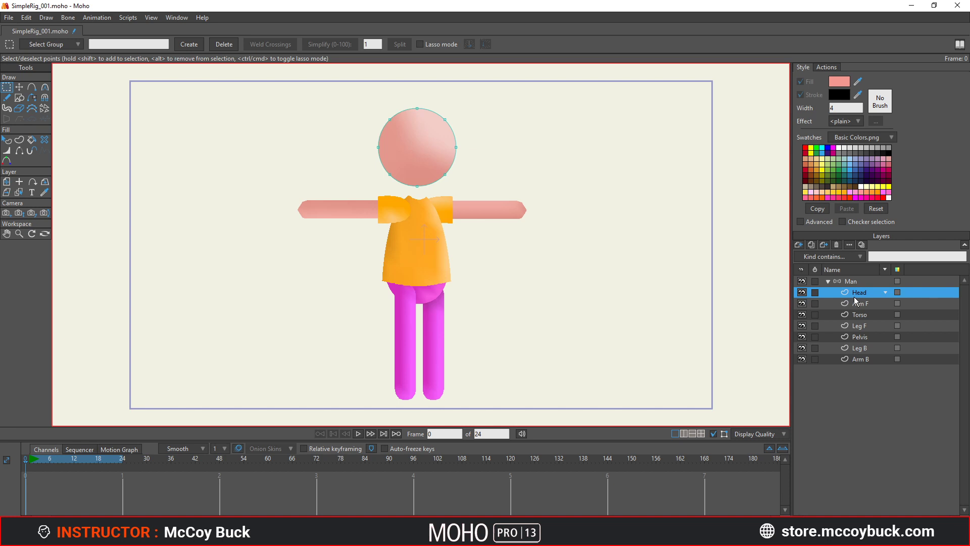
click(850, 282)
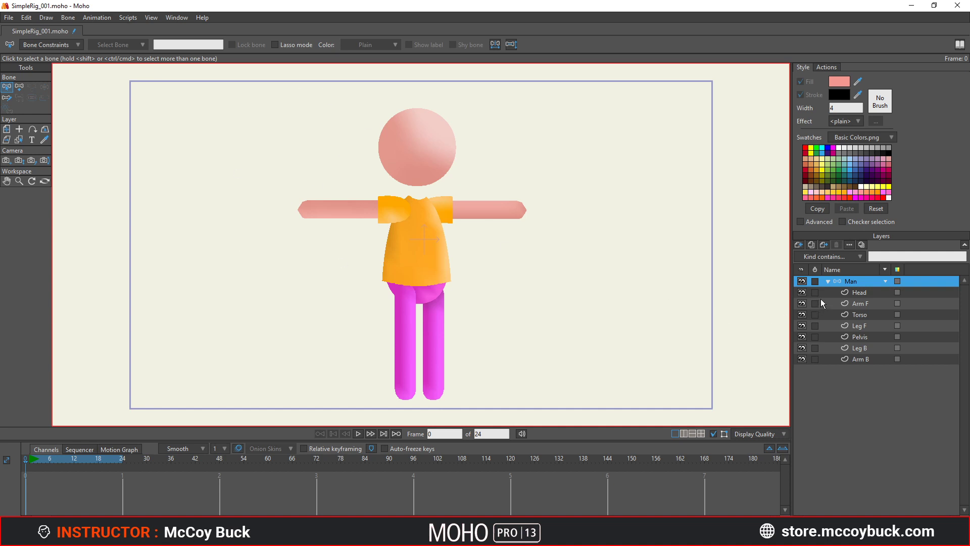
click(799, 244)
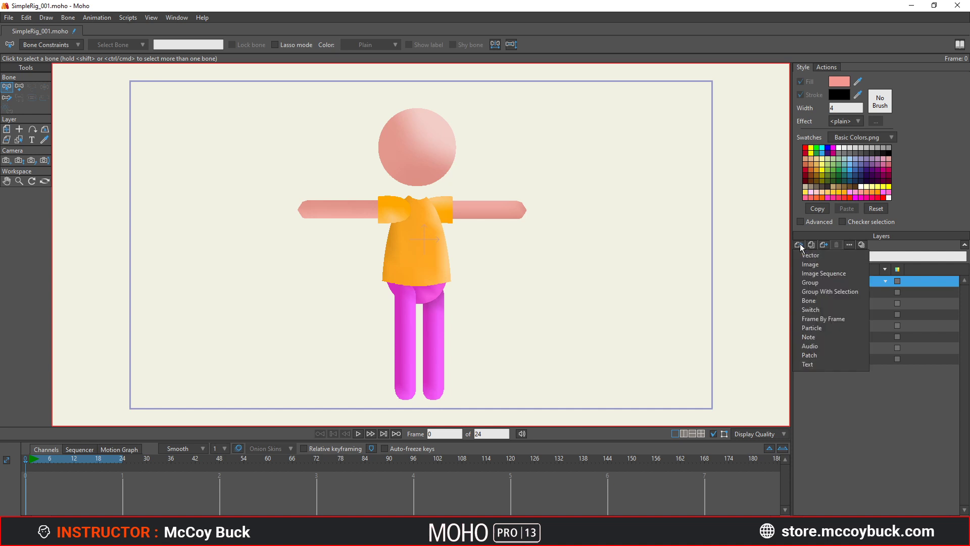
click(807, 303)
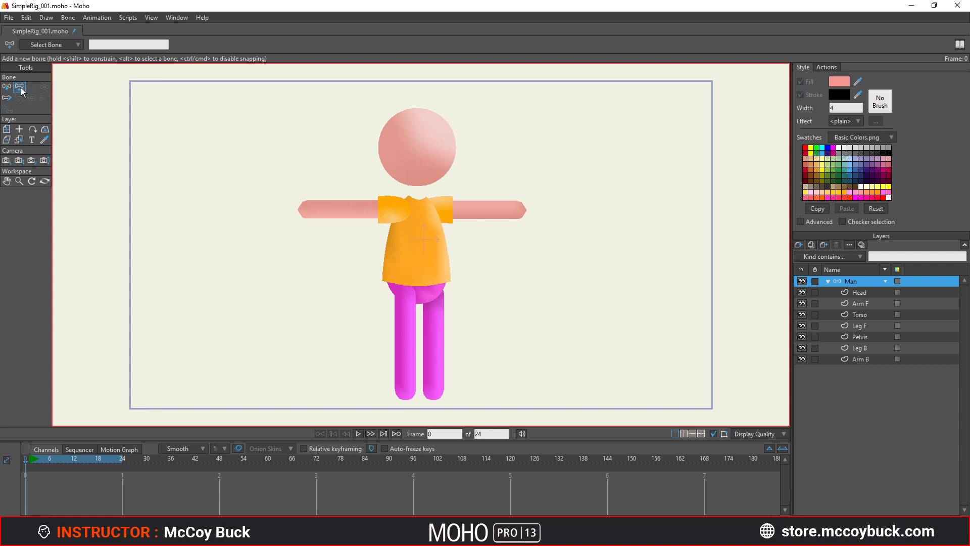
Draw an upright practice bone left of the figure, discarding an extra second bone.
click(7, 87)
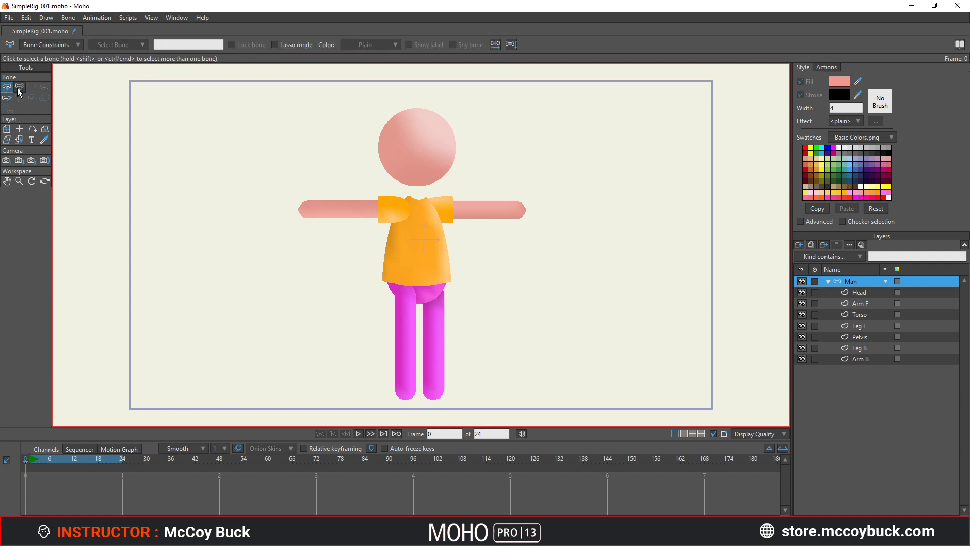
click(19, 87)
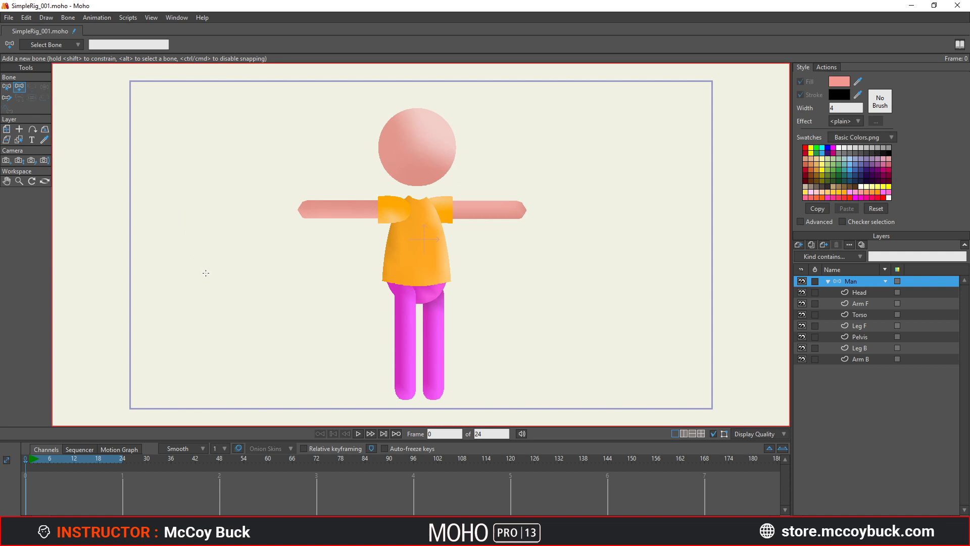
drag(206, 273, 205, 174)
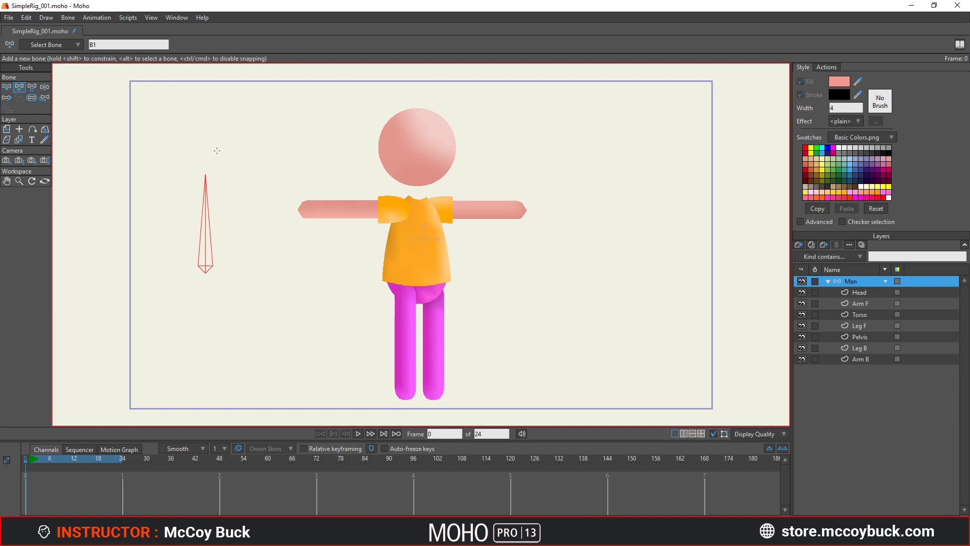
drag(206, 142, 277, 143)
key(Delete)
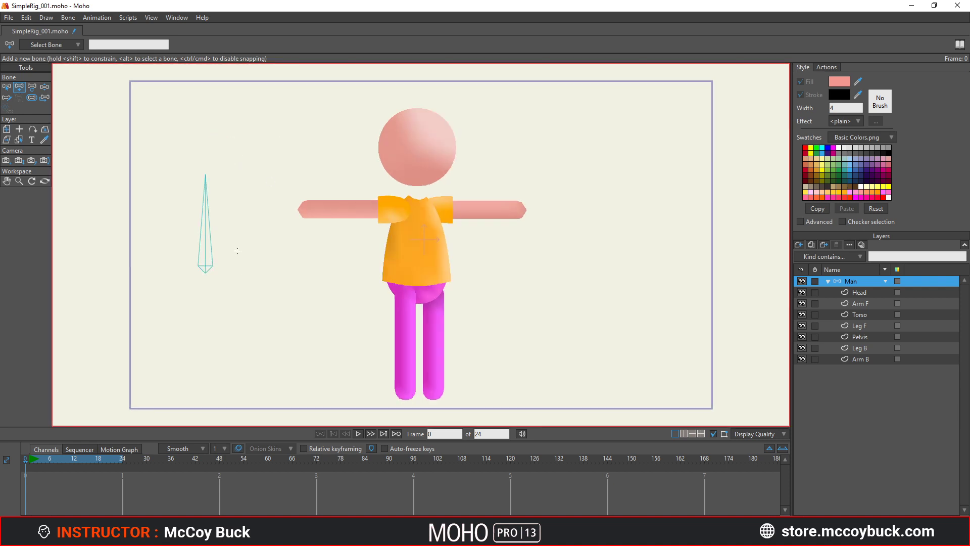
With Transform Bone, try stretching, moving and rotating the practice bone until it stands upright.
click(32, 88)
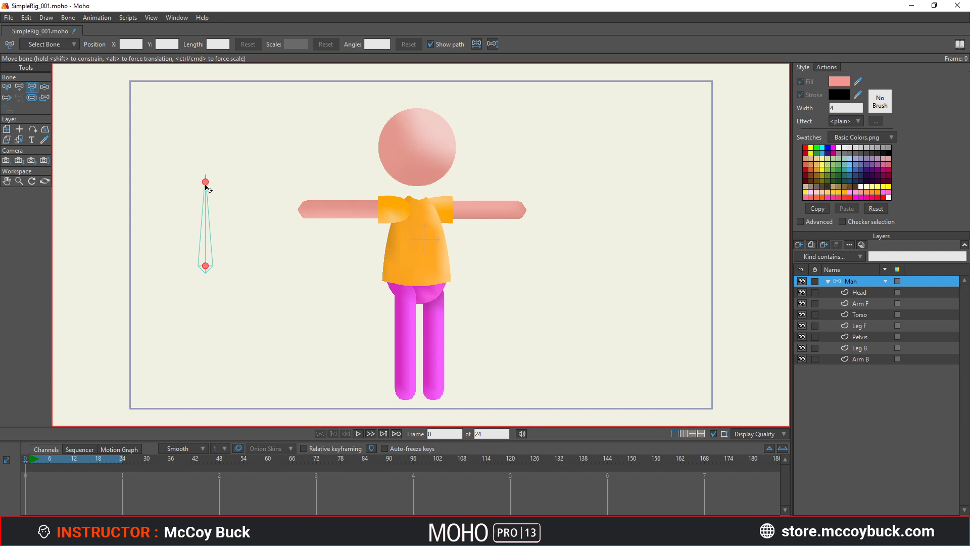
mouse_move(205, 182)
mouse_down()
mouse_move(200, 96)
mouse_move(210, 190)
mouse_move(208, 108)
mouse_move(201, 186)
mouse_move(208, 112)
mouse_up()
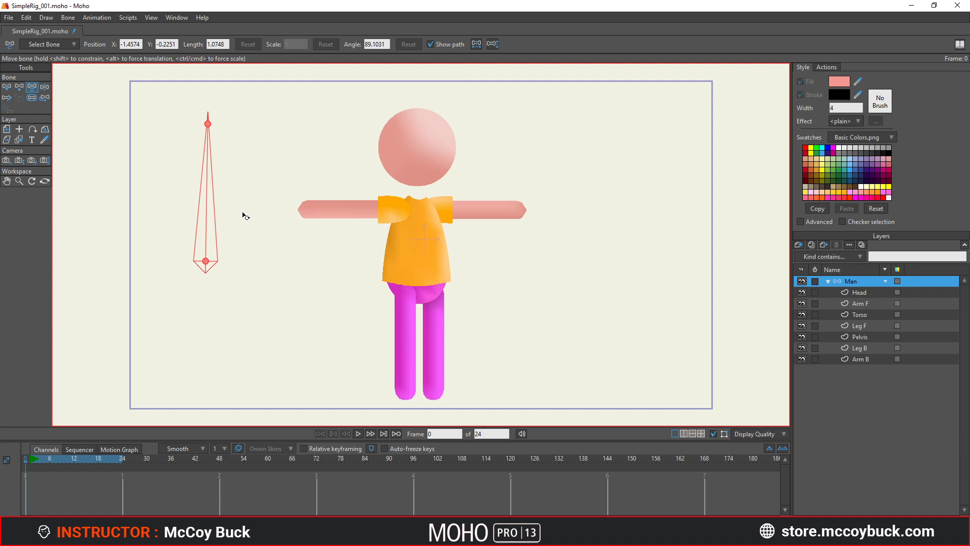
key(ctrl+z)
mouse_move(205, 266)
mouse_down()
mouse_move(228, 270)
mouse_move(226, 253)
mouse_move(197, 261)
mouse_move(220, 235)
mouse_up()
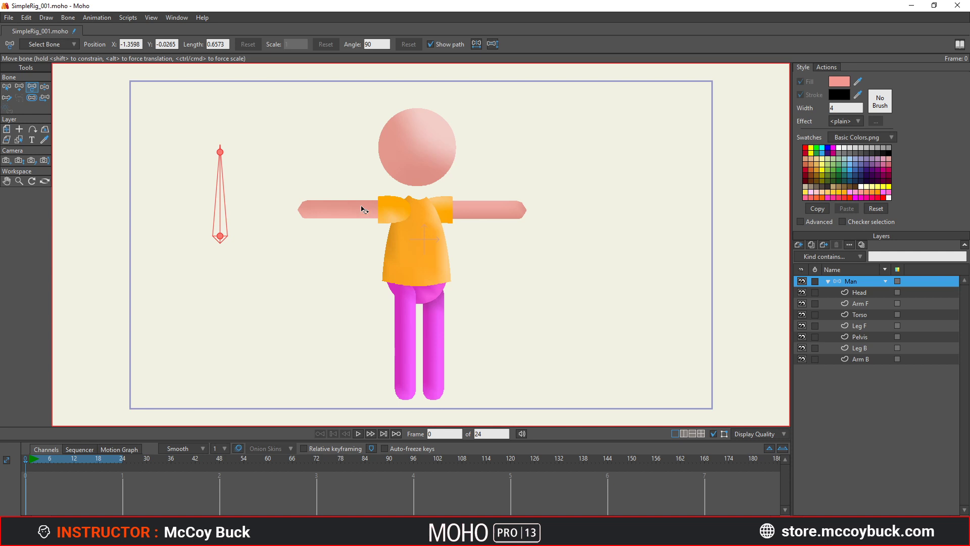
drag(234, 191, 234, 190)
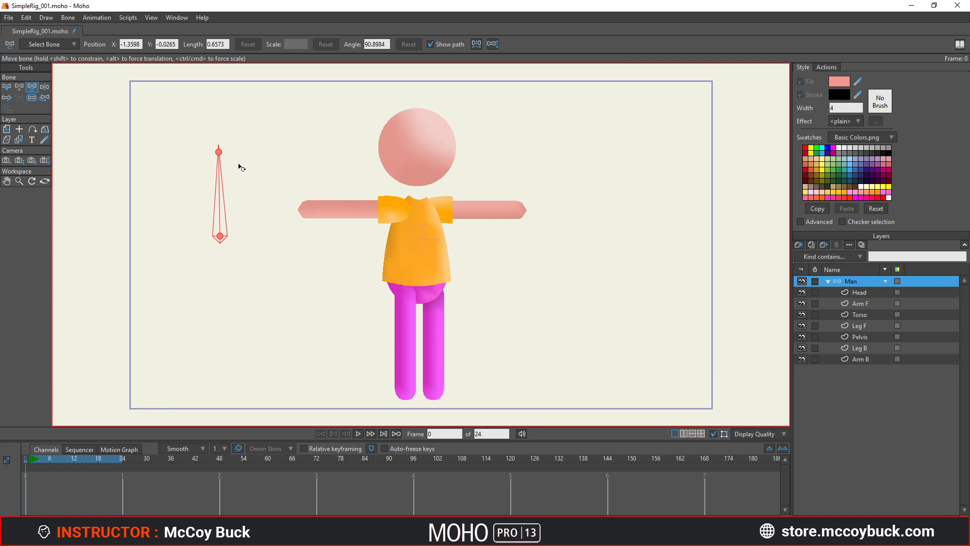
mouse_move(223, 185)
mouse_down()
mouse_move(206, 187)
mouse_move(232, 185)
mouse_move(197, 191)
mouse_move(222, 176)
mouse_up()
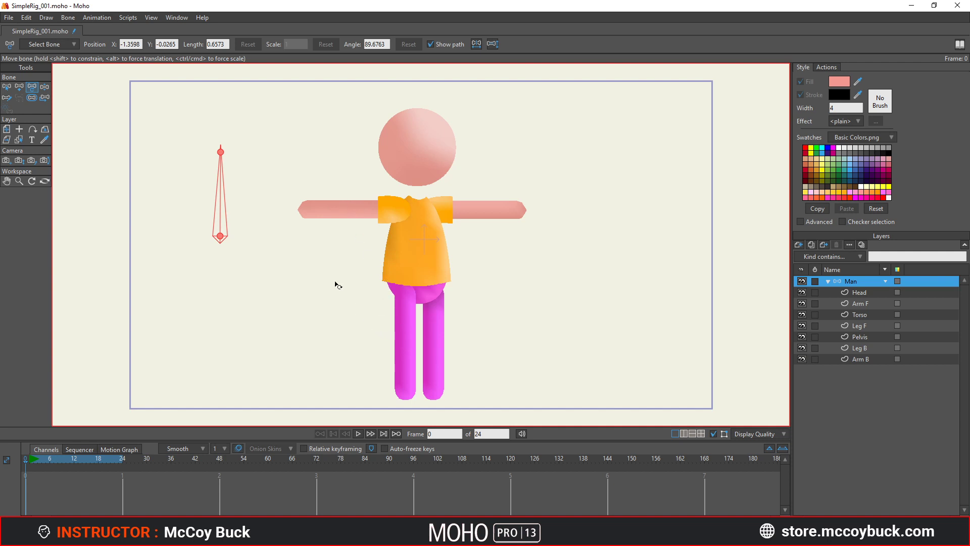
mouse_move(220, 192)
mouse_down()
mouse_move(249, 201)
mouse_move(221, 192)
mouse_up()
Remove the practice bone and draw root bone B1 leftward from the hips.
click(246, 255)
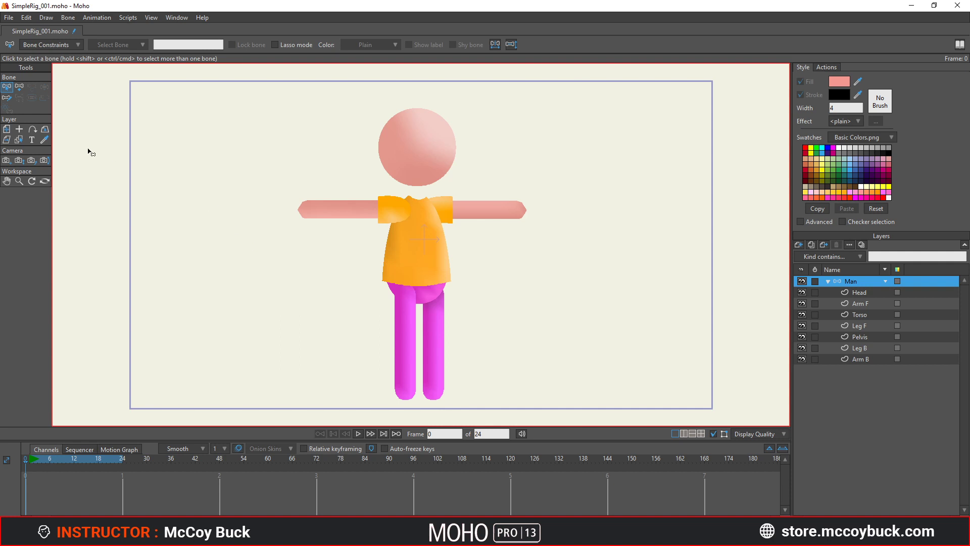
click(20, 87)
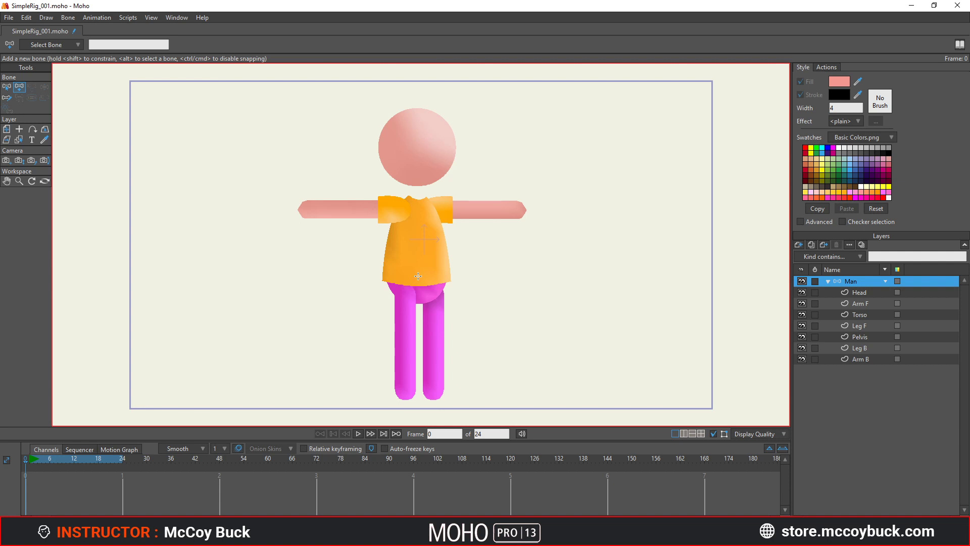
drag(418, 276, 336, 286)
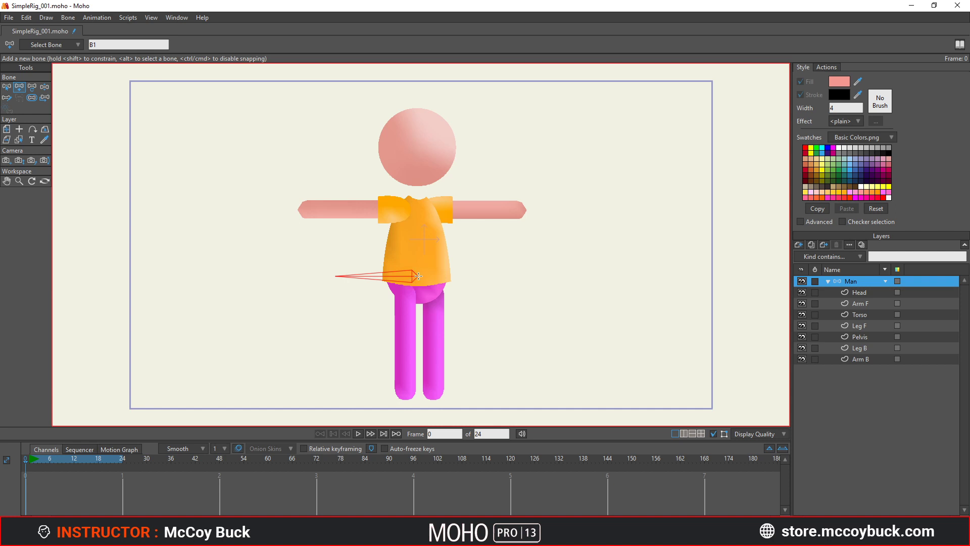
Draw bone B2 from the hips up to the neck and B3 up into the head.
drag(419, 276, 419, 196)
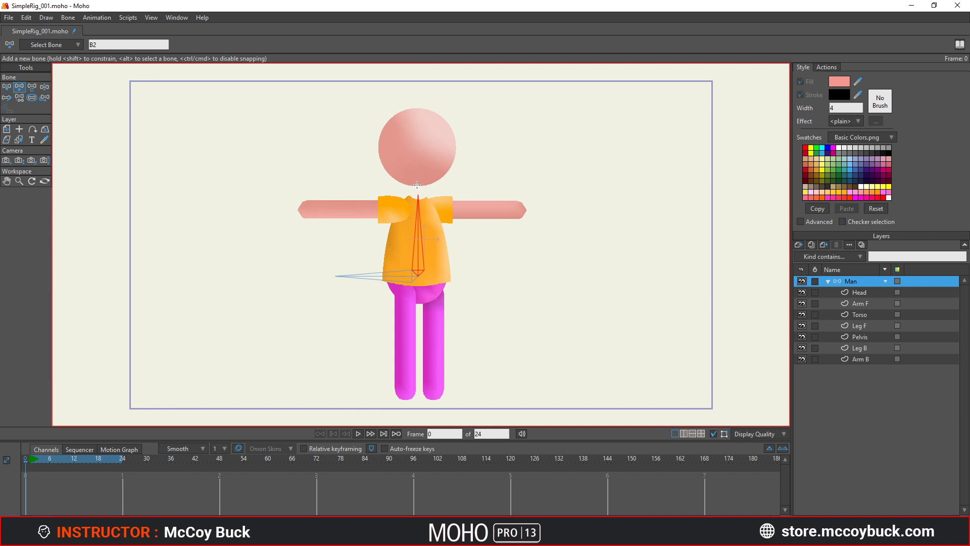
drag(418, 185, 420, 107)
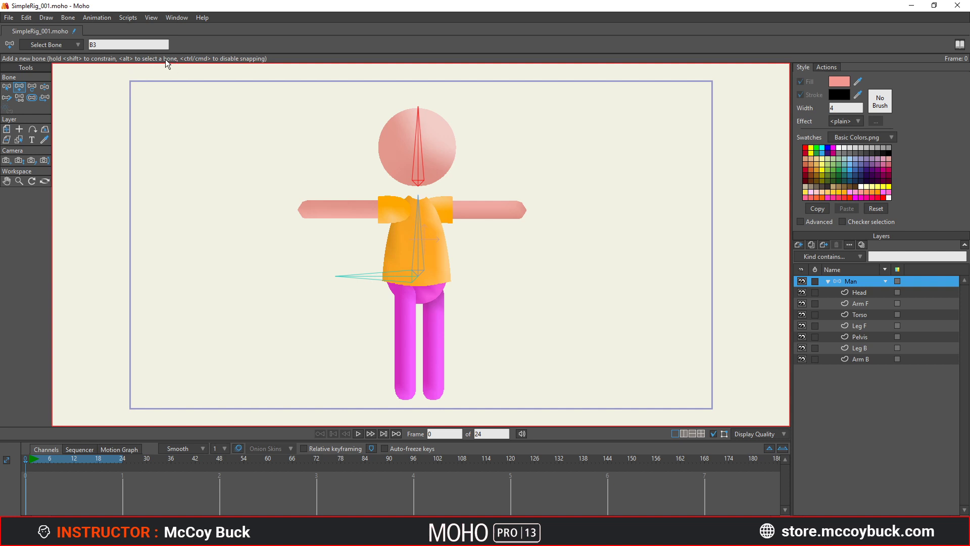
With B2 as parent, draw upper-arm and forearm bones along the left arm.
alt+click(418, 235)
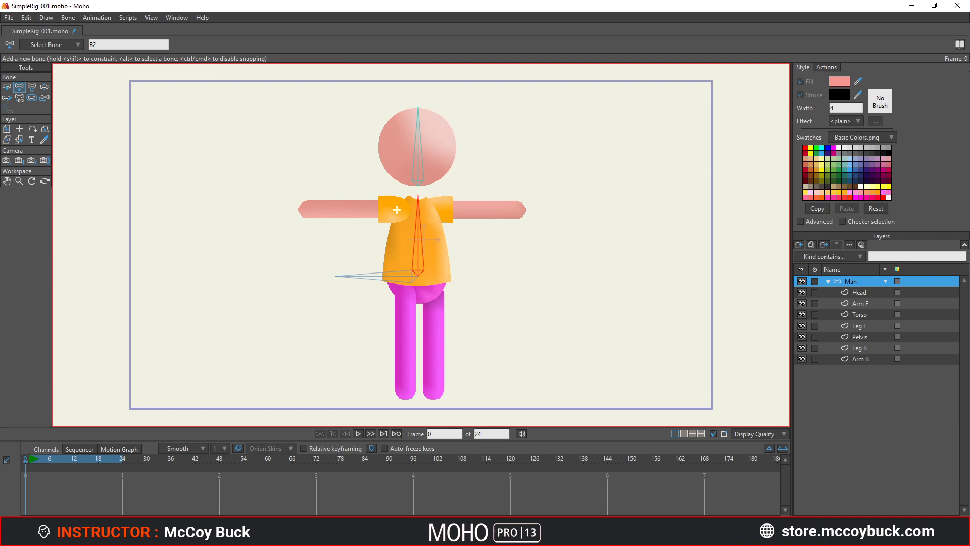
drag(397, 210, 350, 221)
drag(348, 213, 349, 209)
mouse_move(349, 209)
mouse_down()
mouse_move(299, 209)
mouse_move(299, 221)
mouse_up()
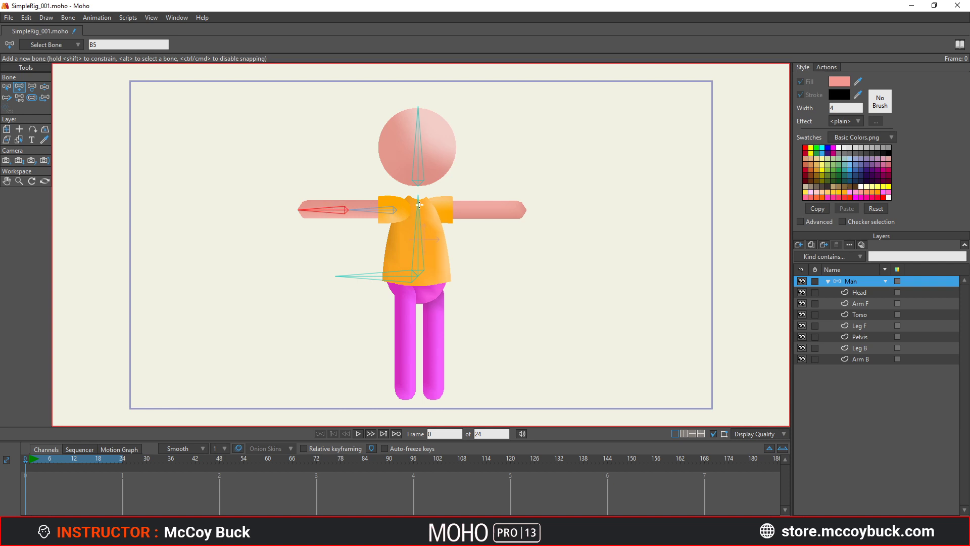
Reselect B2 as parent and draw bones out along the right arm.
click(418, 235)
drag(434, 210, 525, 209)
alt+click(400, 278)
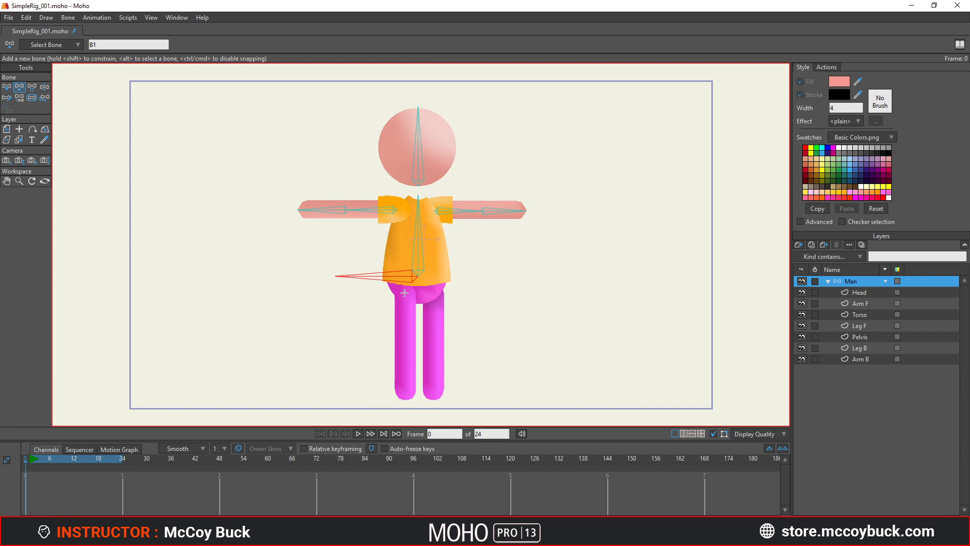
Draw two bones down the left leg to the foot, then bones from B1 down the right leg.
drag(405, 293, 403, 350)
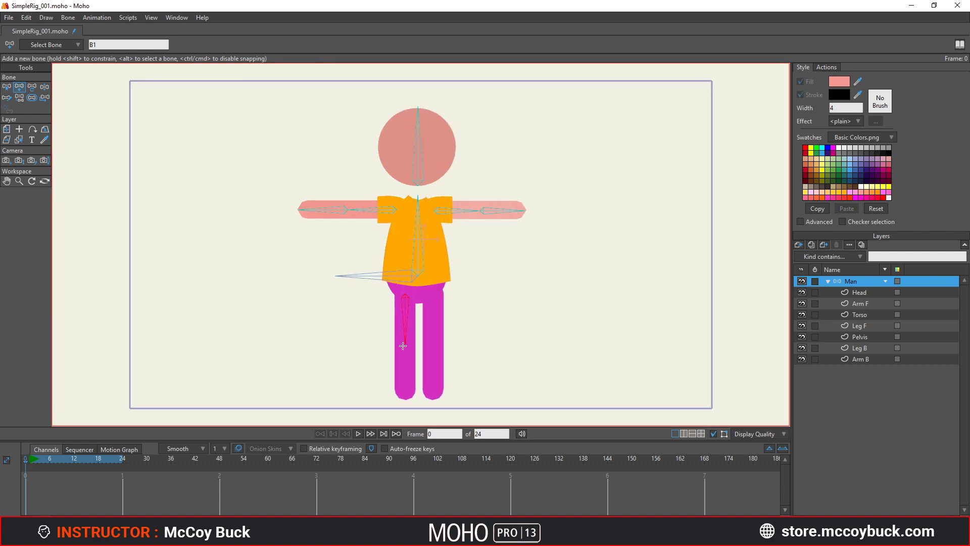
drag(402, 345, 403, 346)
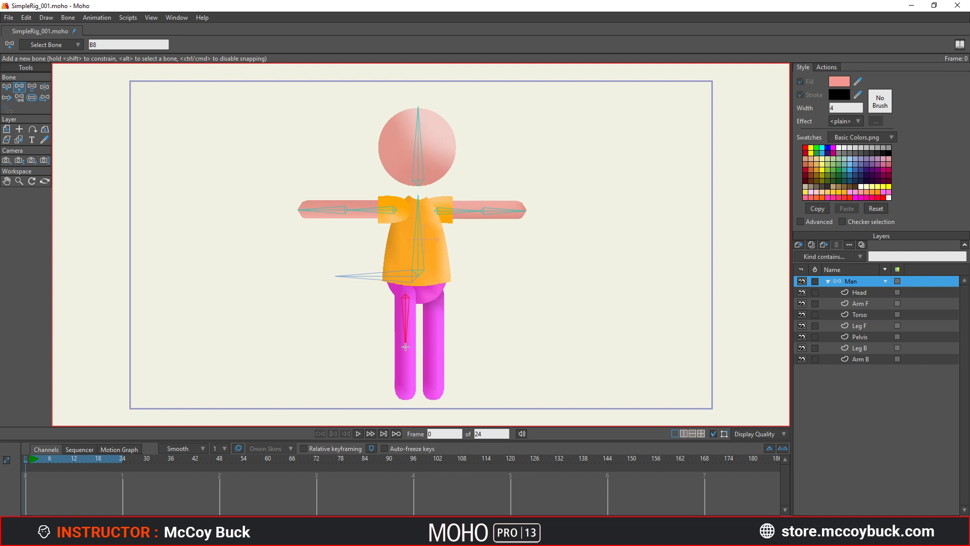
drag(405, 347, 405, 401)
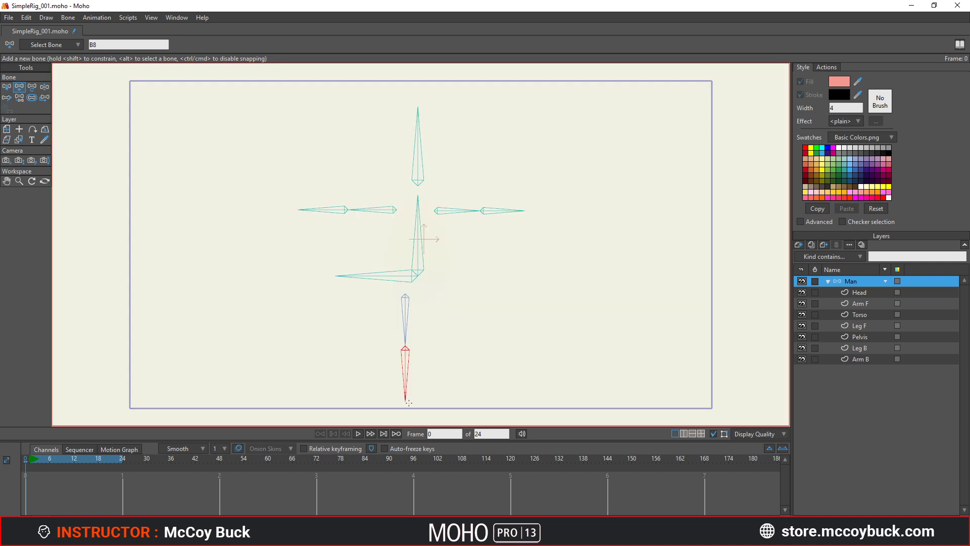
alt+click(398, 277)
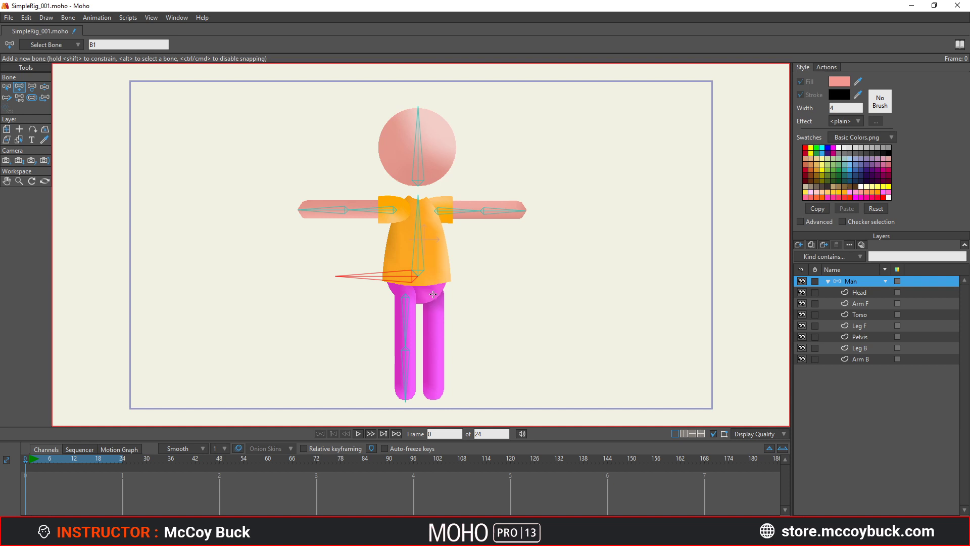
drag(433, 293, 434, 402)
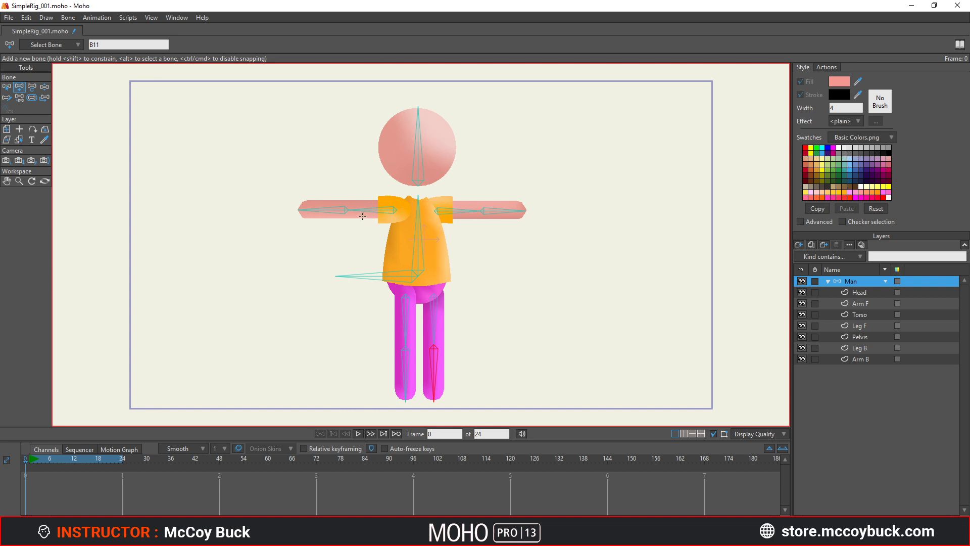
With Manipulate Bones, swing the head and bend both arms upward, then hide the Man artwork.
click(44, 89)
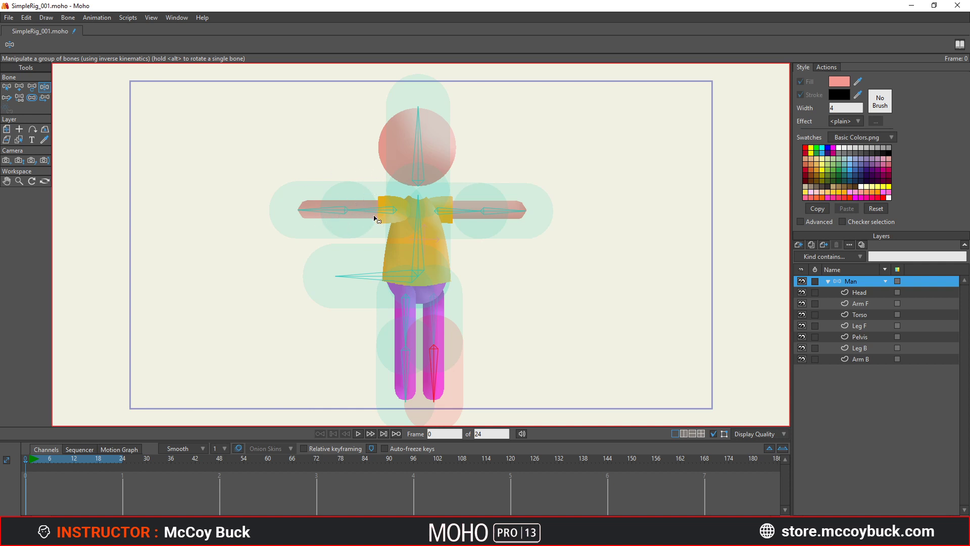
click(421, 145)
drag(421, 146, 399, 129)
drag(325, 210, 334, 169)
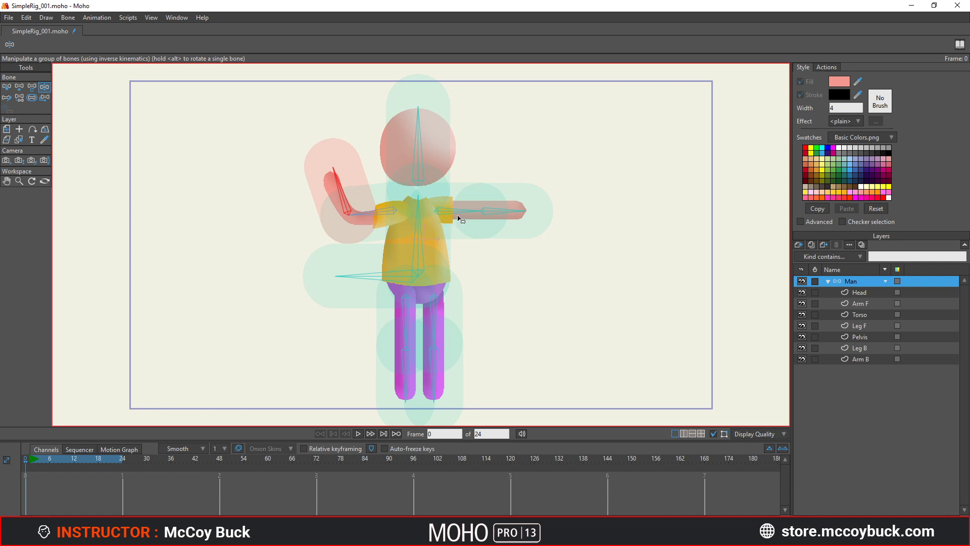
drag(461, 220, 411, 226)
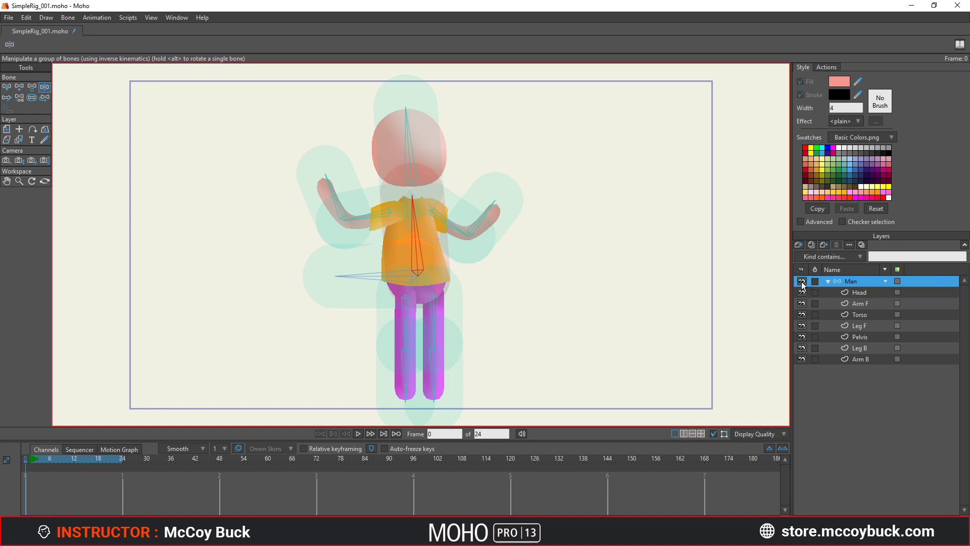
click(801, 281)
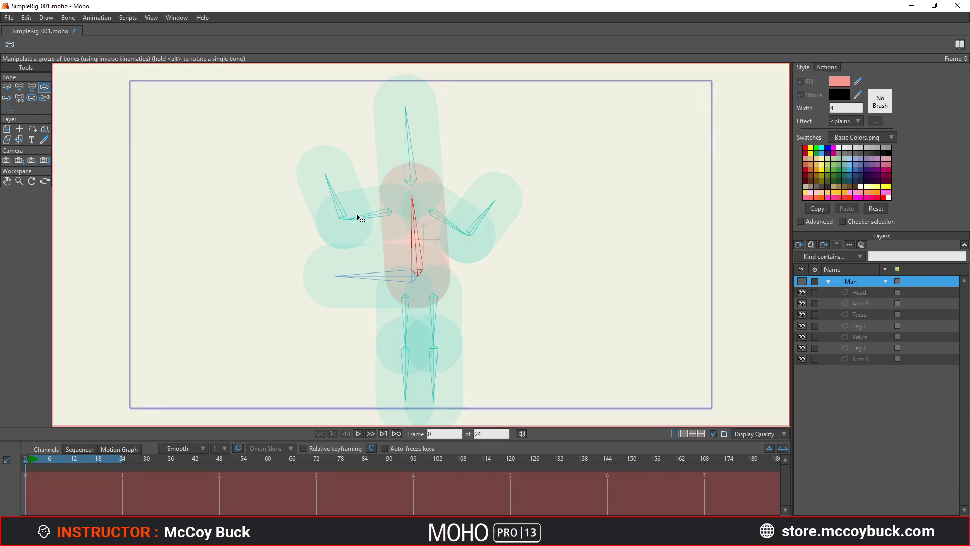
Swing the arm chains, torso, head and front leg to check how the bare skeleton moves.
drag(358, 217, 323, 207)
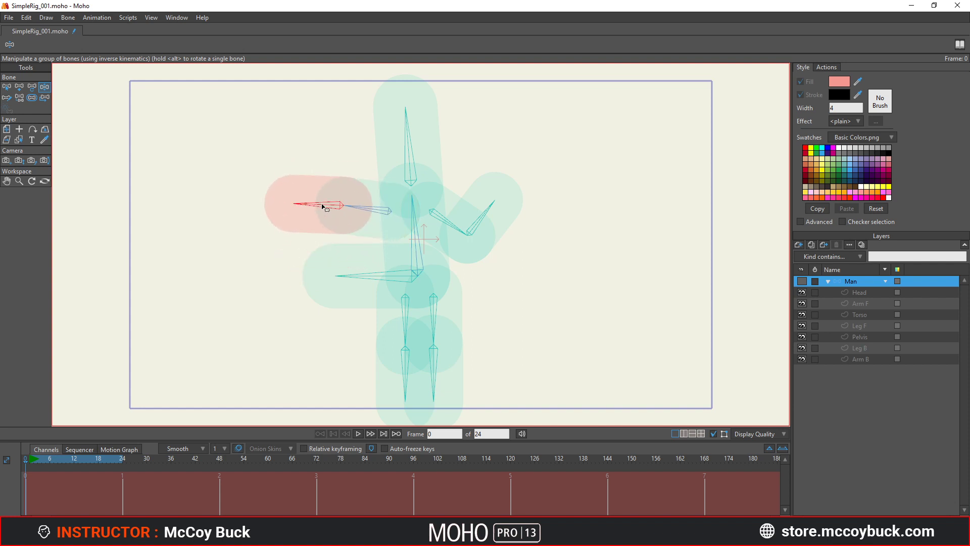
mouse_move(403, 222)
mouse_down()
mouse_move(401, 232)
mouse_move(424, 225)
mouse_move(396, 230)
mouse_move(420, 226)
mouse_up()
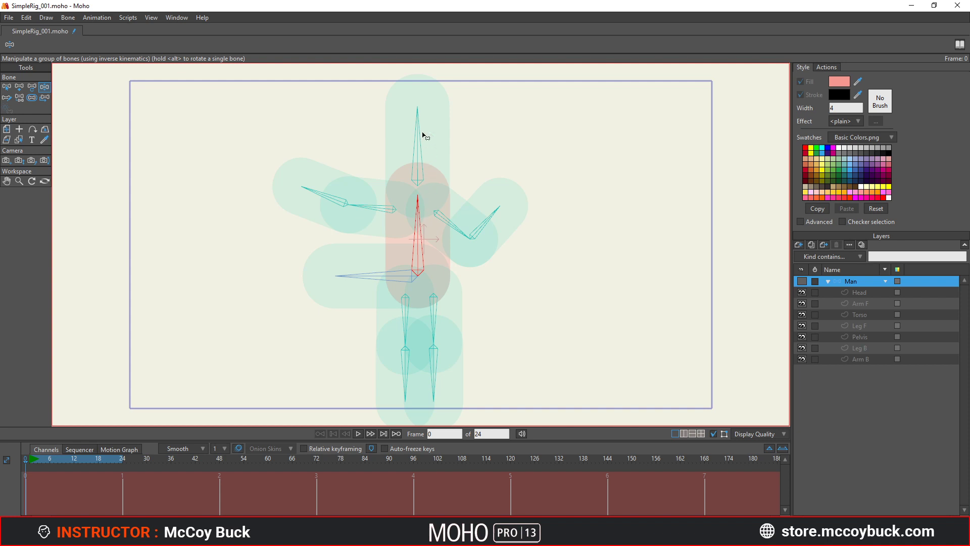
mouse_move(422, 134)
mouse_down()
mouse_move(445, 146)
mouse_move(411, 144)
mouse_move(425, 139)
mouse_up()
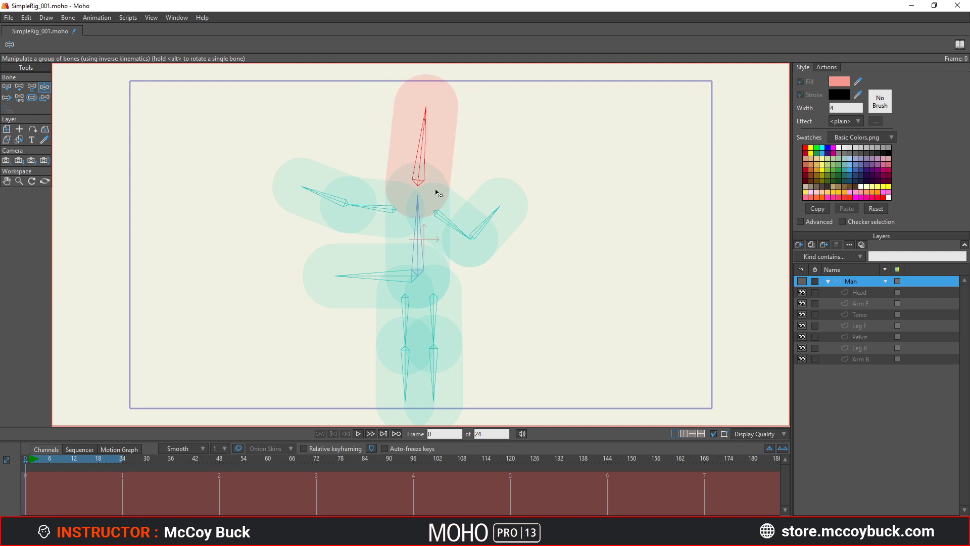
drag(442, 236, 540, 198)
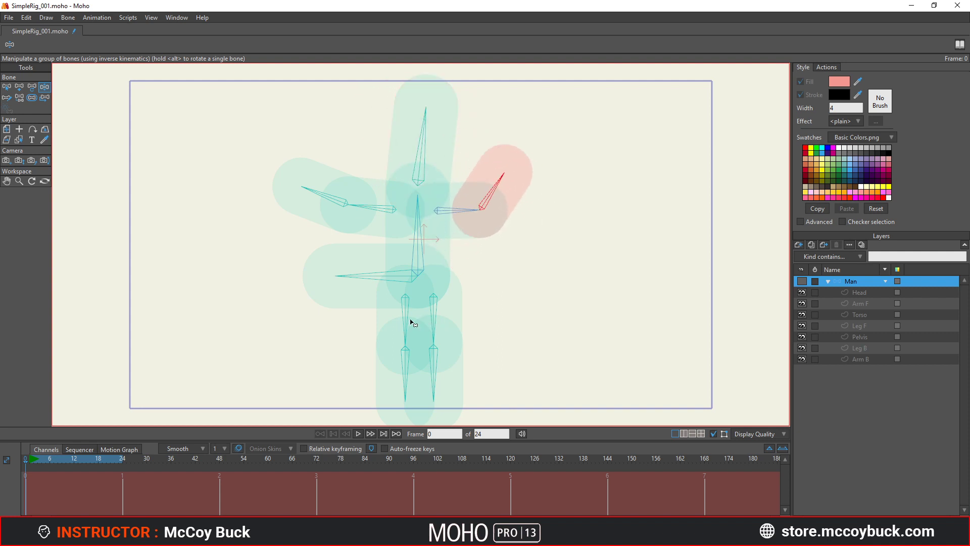
drag(404, 309, 445, 336)
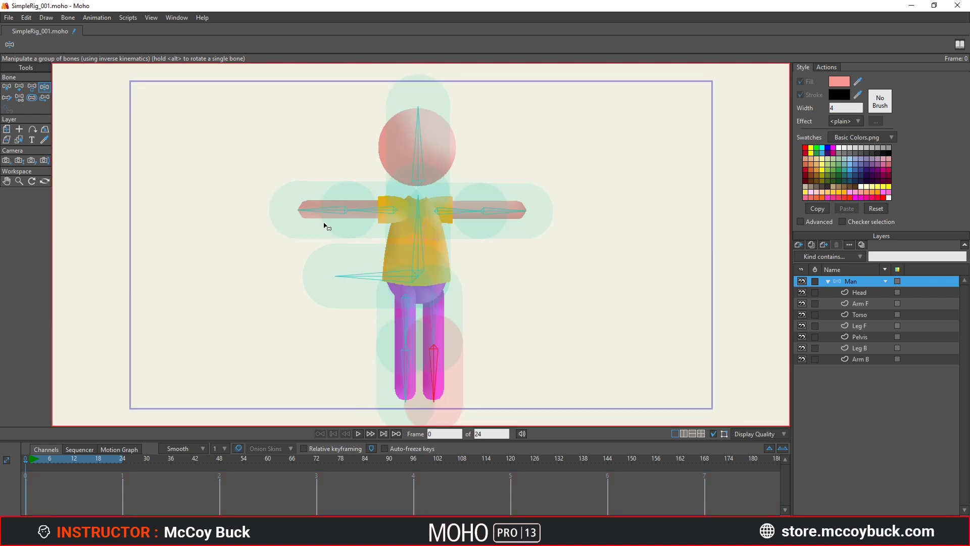
Bend the front arm and front leg into test poses, then reset to T-pose with the B shortcut.
click(315, 243)
drag(315, 243, 307, 194)
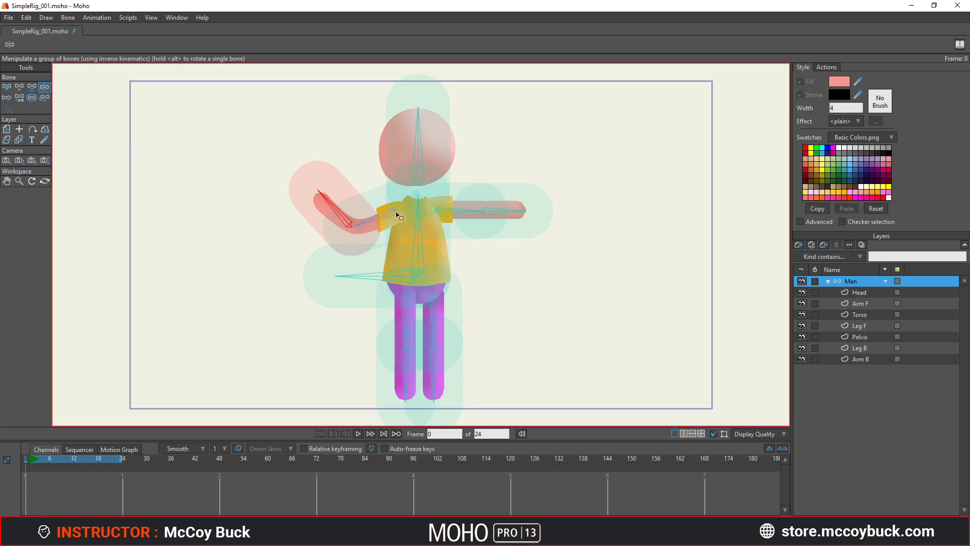
drag(397, 215, 333, 222)
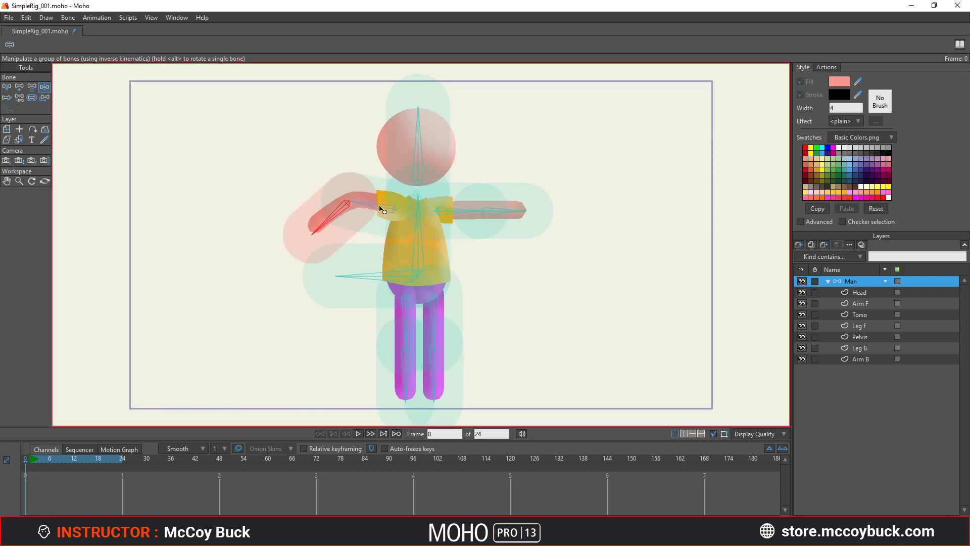
drag(330, 222, 306, 190)
click(391, 369)
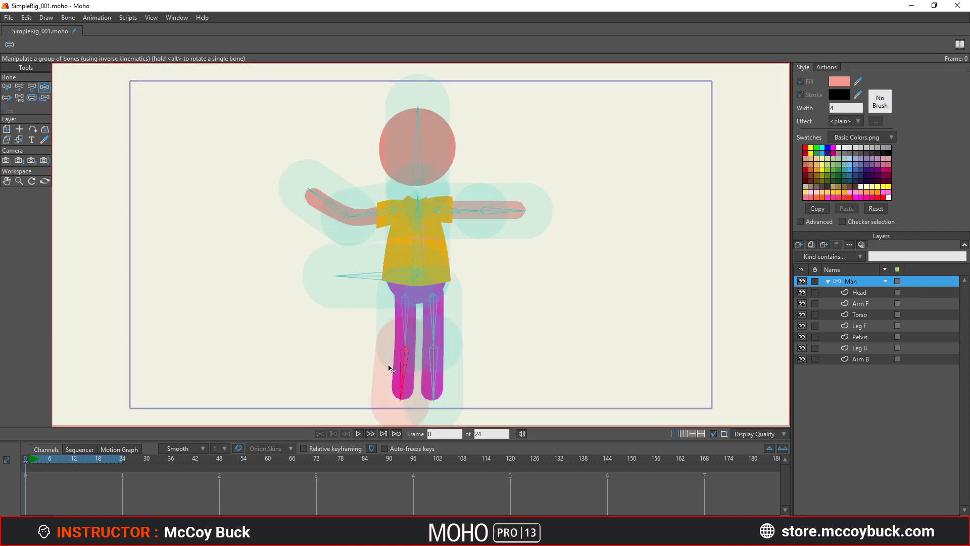
drag(391, 369, 336, 394)
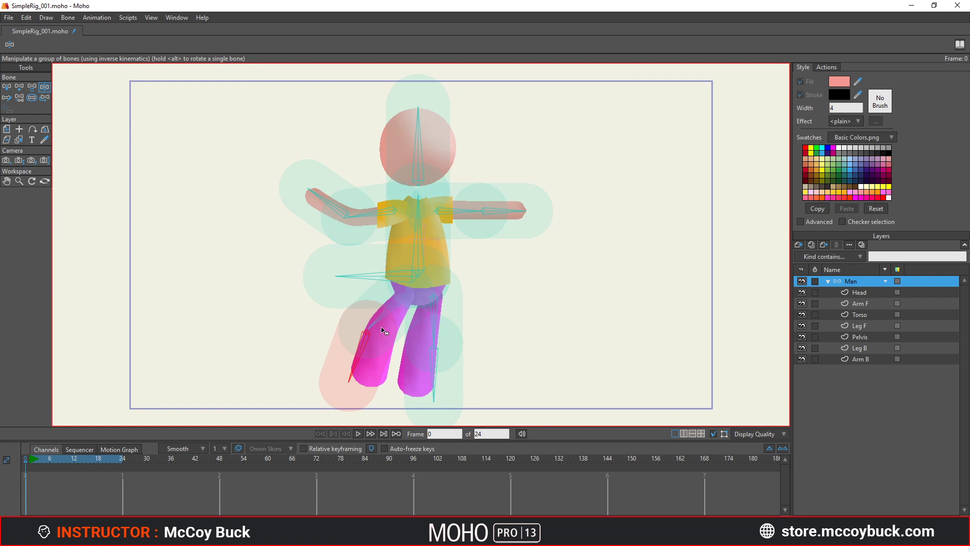
key(b)
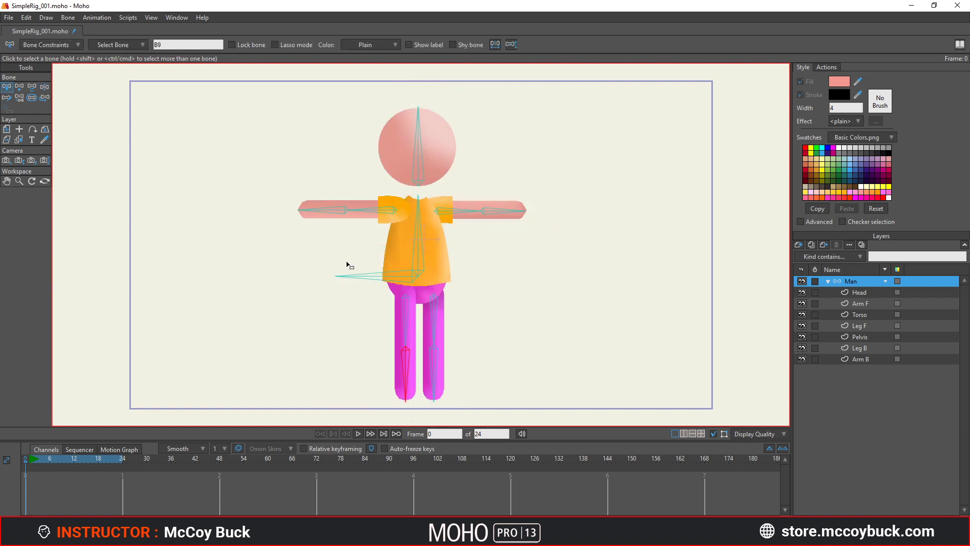
Test-bend the left arm down and back up using bones B5 and B4.
click(324, 211)
key(z)
drag(326, 221, 356, 227)
key(b)
click(375, 212)
key(z)
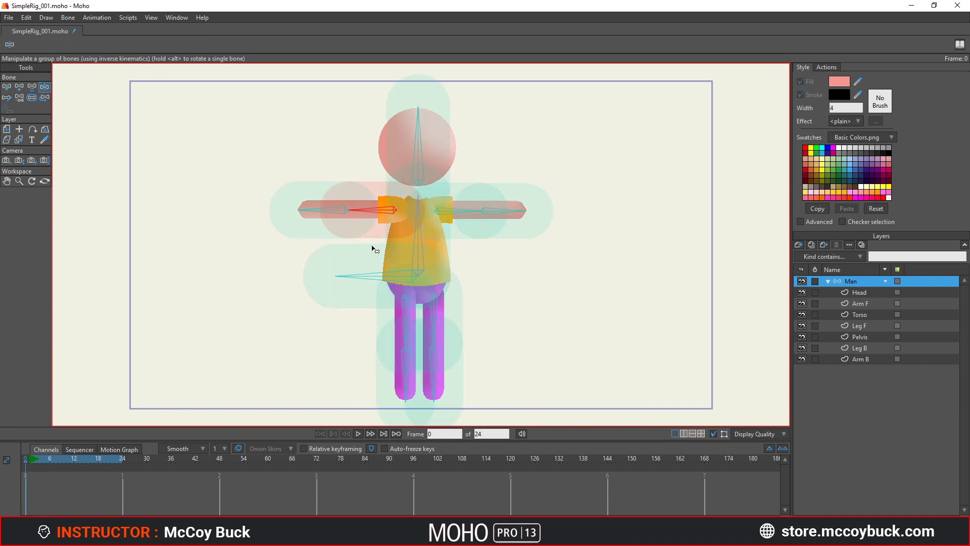
mouse_move(373, 215)
mouse_down()
mouse_move(382, 209)
mouse_move(380, 218)
mouse_move(368, 196)
mouse_up()
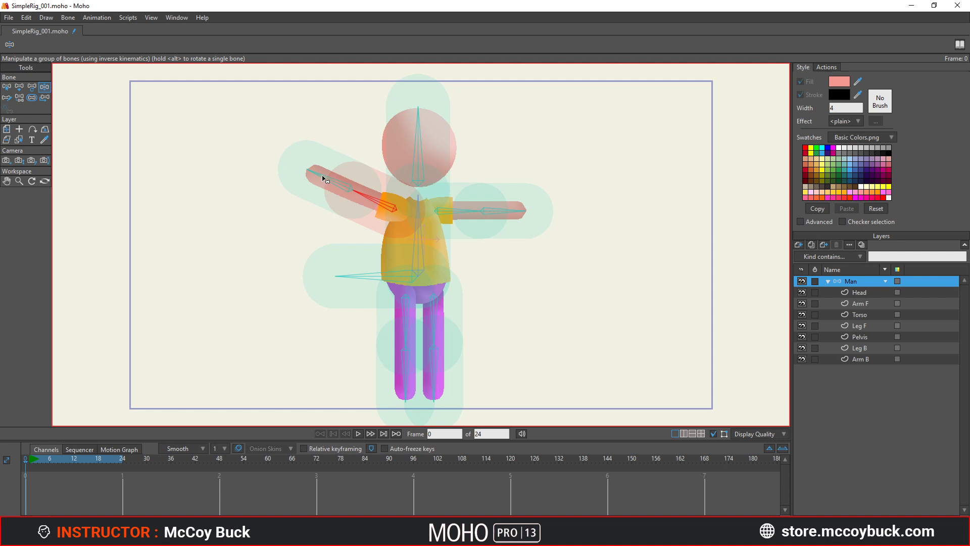
Bend both forearms up beside the head, then tilt the head to the right.
mouse_move(324, 179)
mouse_down()
mouse_move(332, 213)
mouse_move(319, 189)
mouse_move(337, 135)
mouse_move(340, 226)
mouse_move(340, 143)
mouse_move(325, 190)
mouse_move(329, 173)
mouse_up()
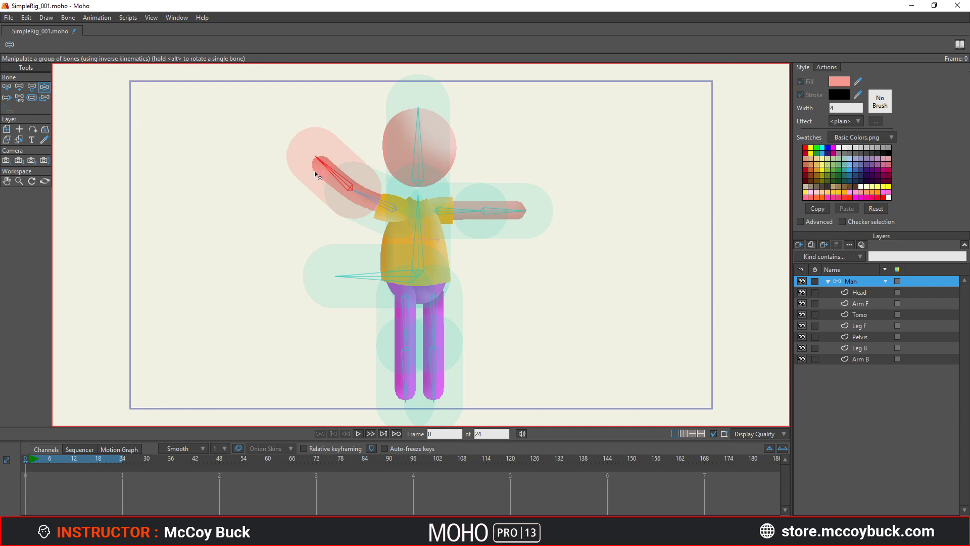
drag(331, 175, 347, 159)
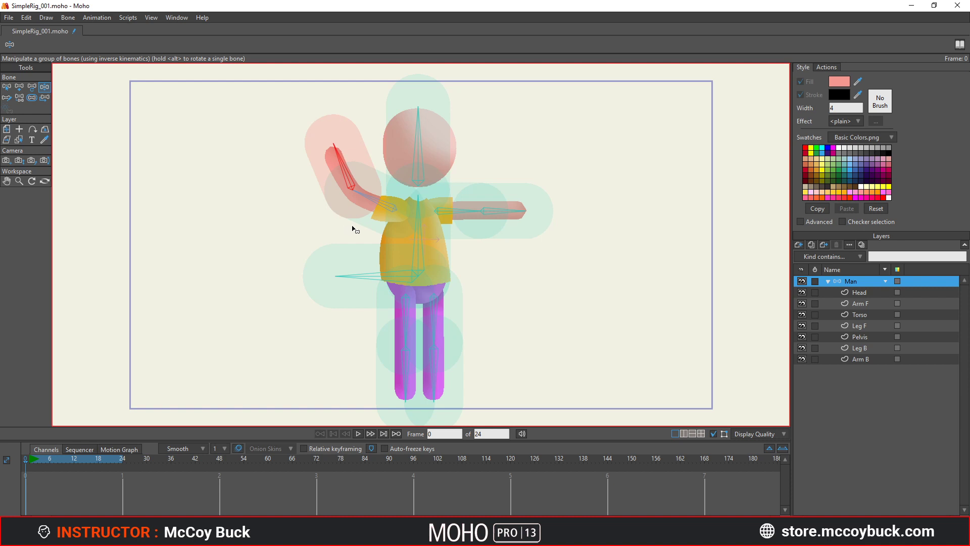
drag(481, 214, 500, 159)
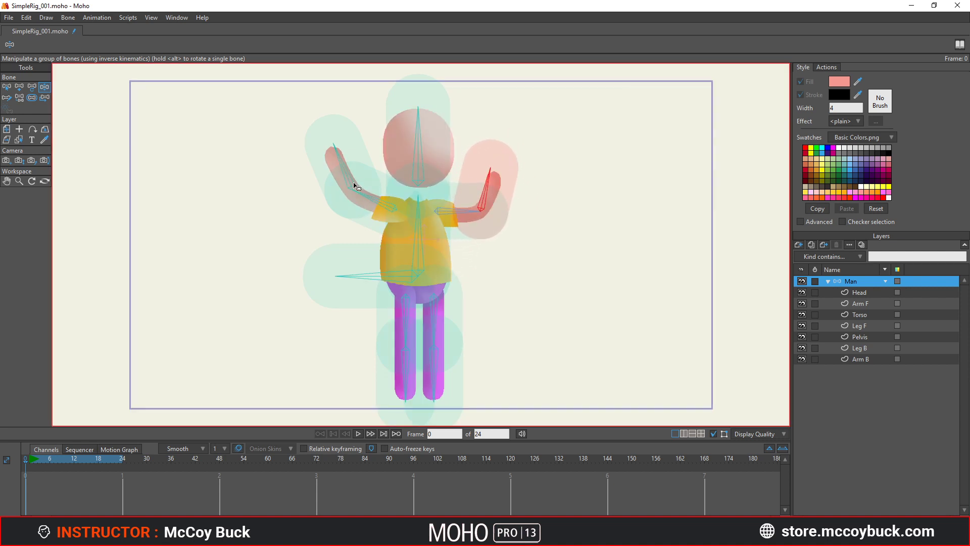
drag(338, 238, 337, 167)
drag(399, 137, 417, 129)
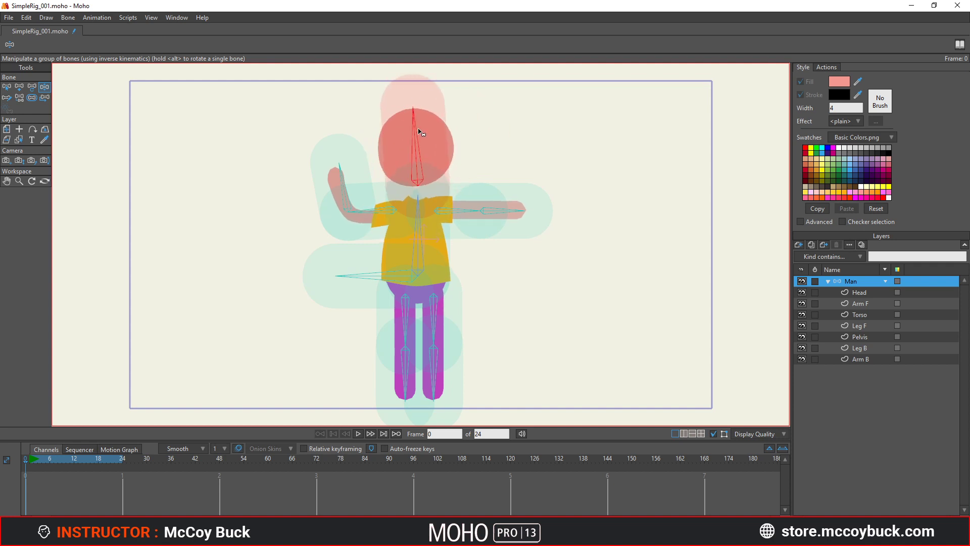
drag(506, 211, 486, 205)
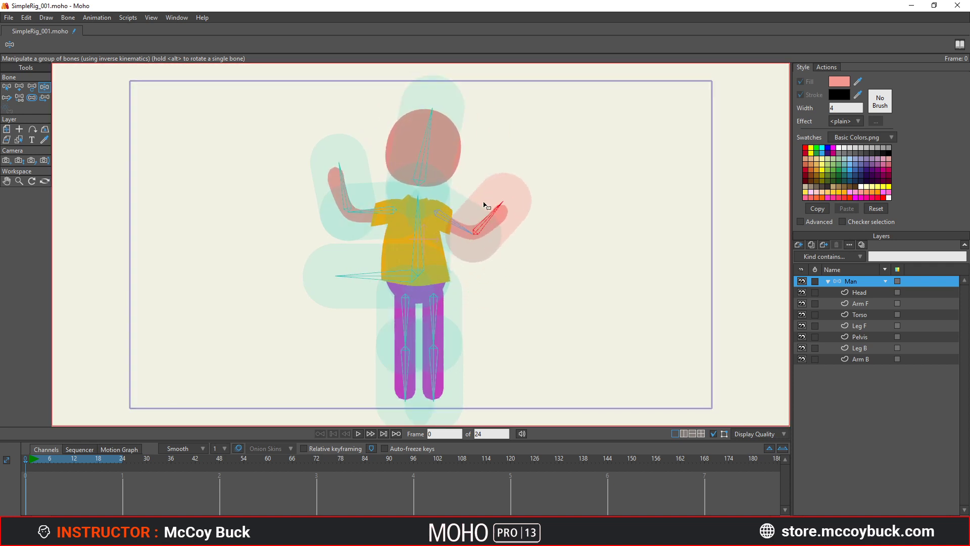
Reset to T-pose, test-bend the upper body and front leg, then pick Bone Strength.
click(36, 87)
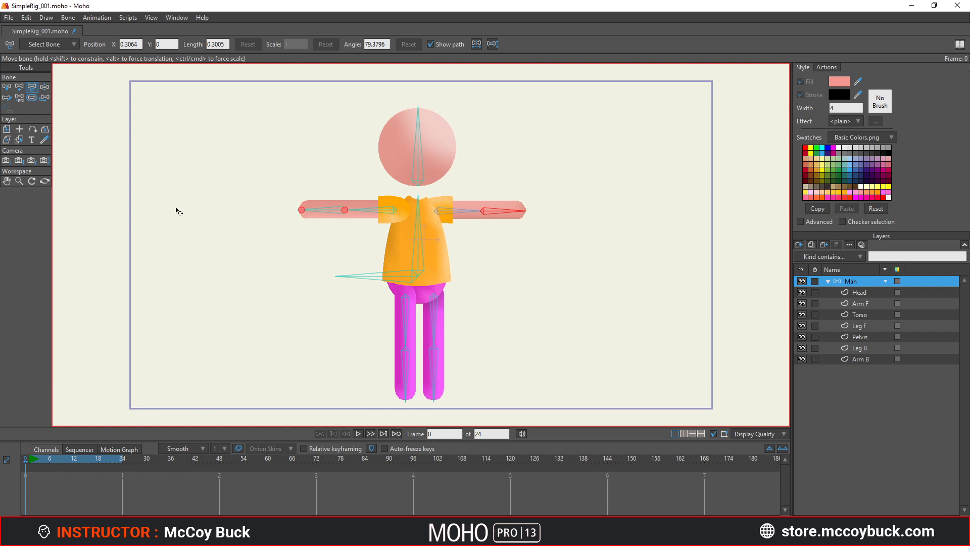
click(45, 88)
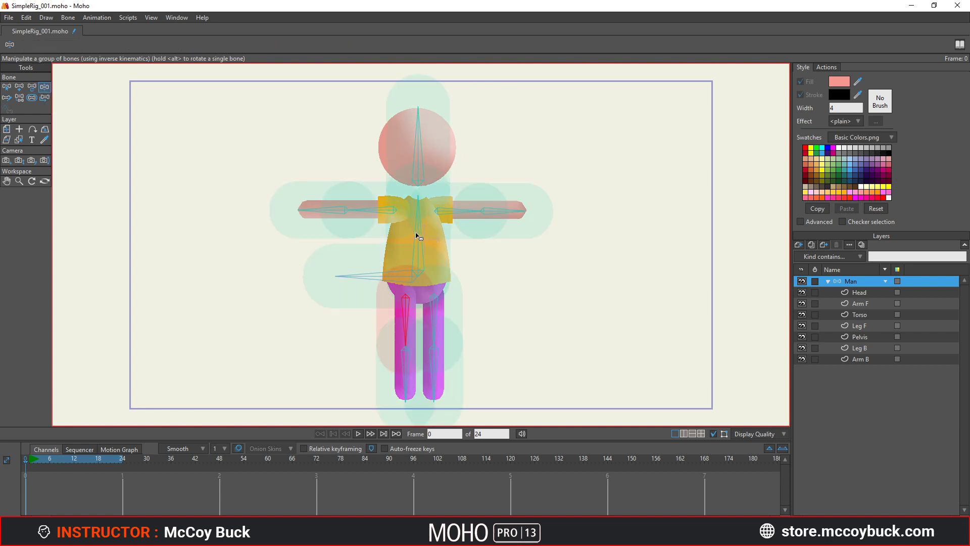
mouse_move(418, 238)
mouse_down()
mouse_move(448, 230)
mouse_move(418, 241)
mouse_move(434, 236)
mouse_up()
drag(409, 326, 438, 351)
key(s)
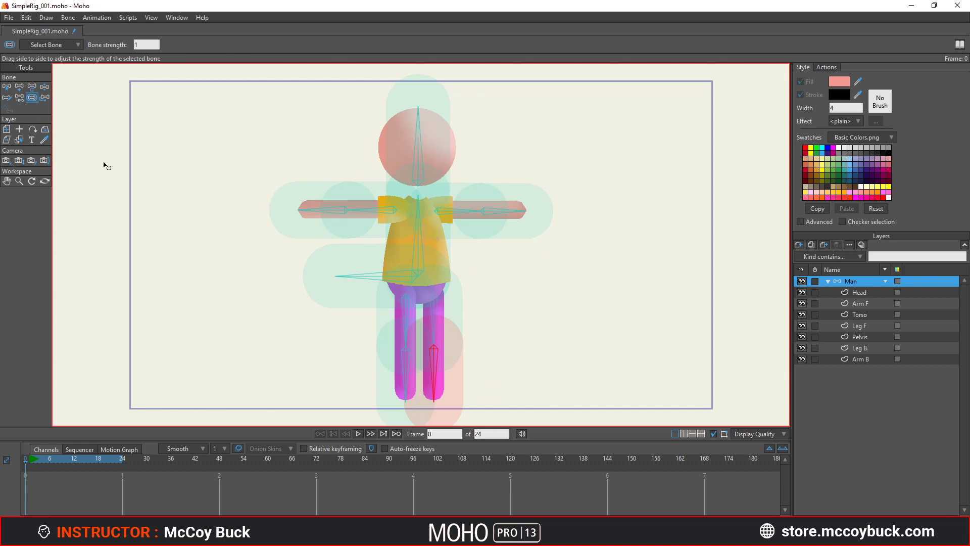
click(19, 98)
scroll(240, 325, up, 2)
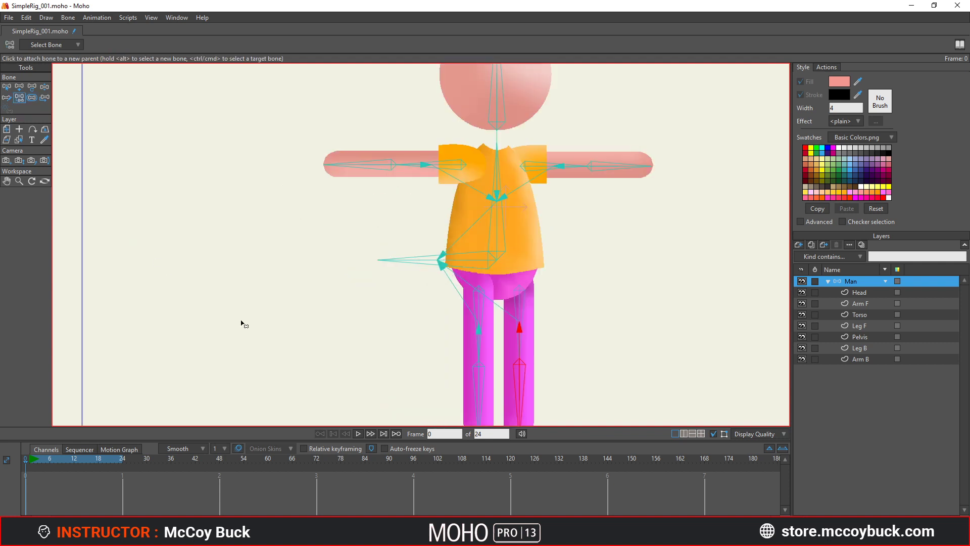
scroll(252, 320, down, 1)
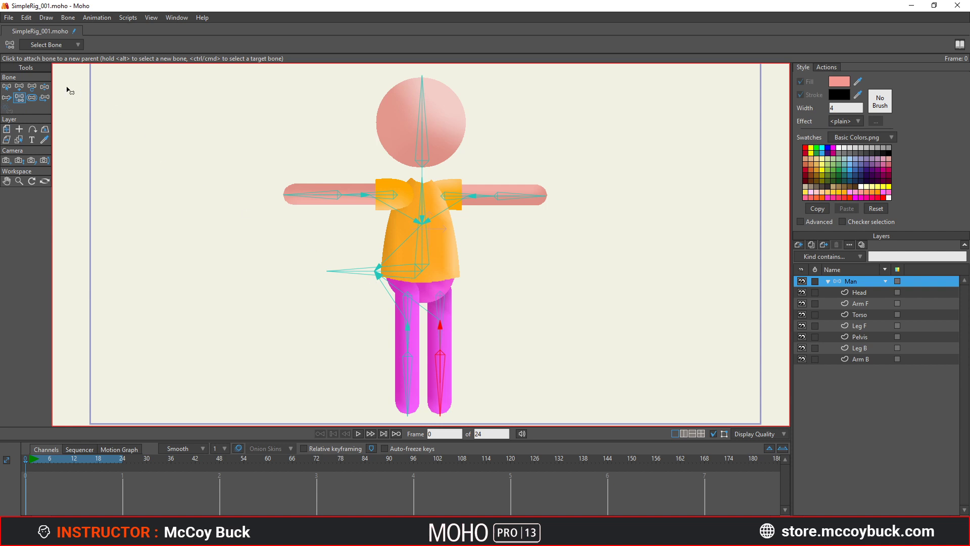
click(44, 87)
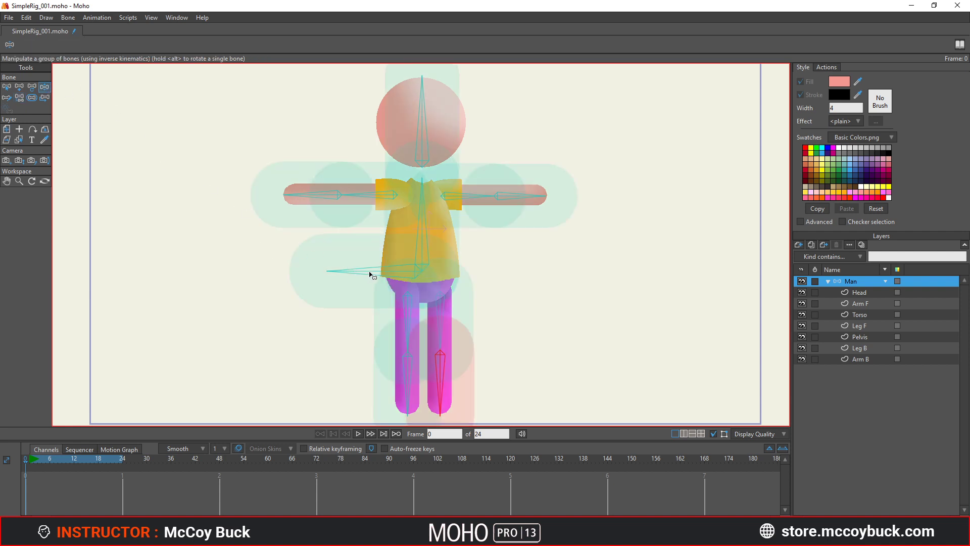
drag(371, 274, 391, 254)
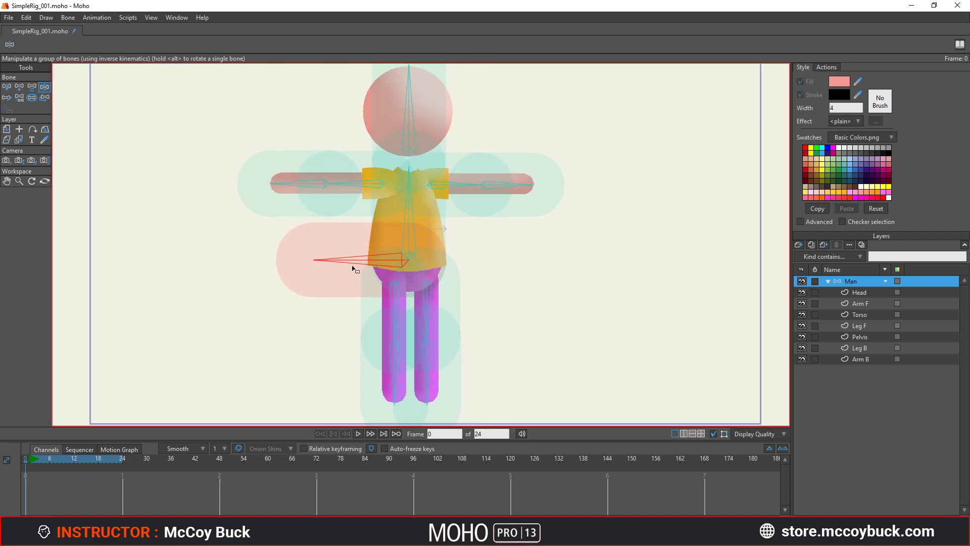
drag(353, 267, 325, 257)
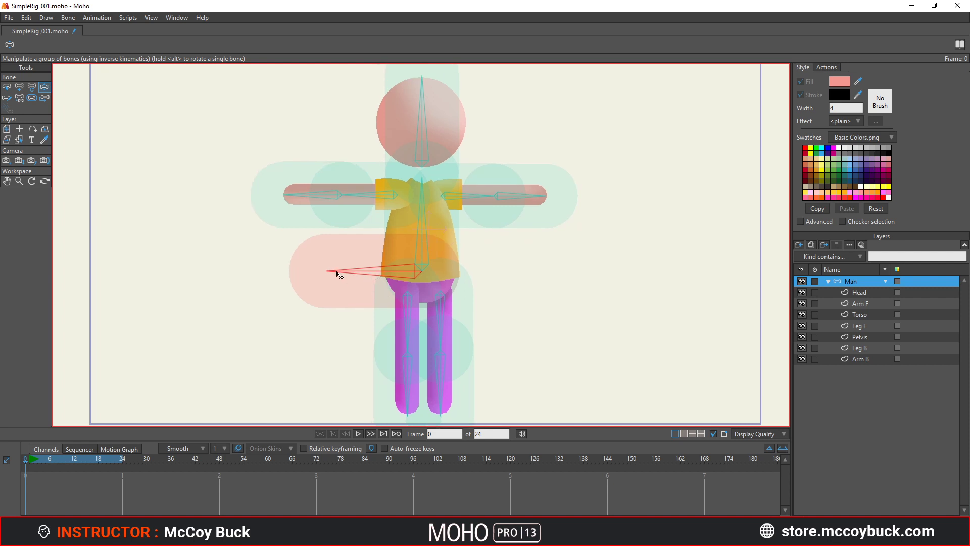
click(21, 97)
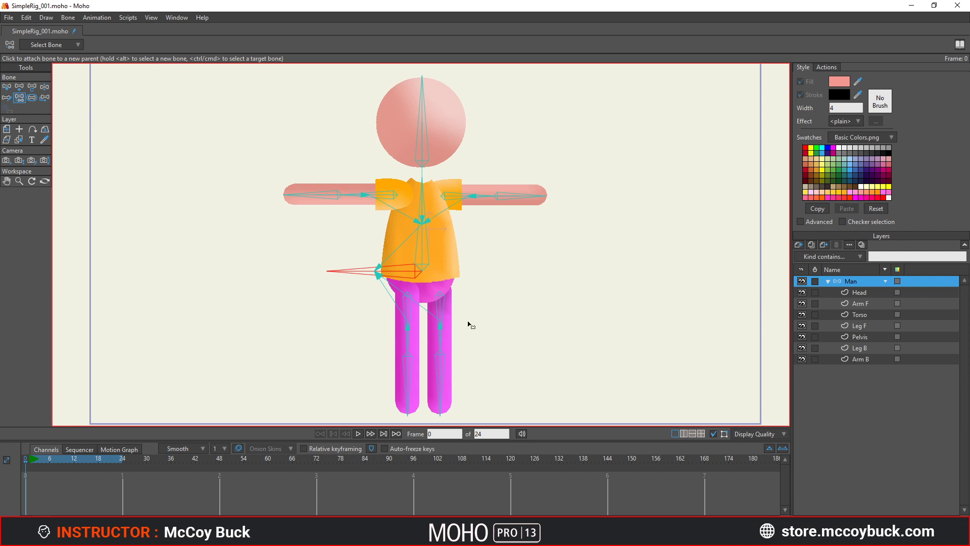
Try reparenting the lower left leg bone and test-bend it.
alt+click(407, 384)
click(518, 201)
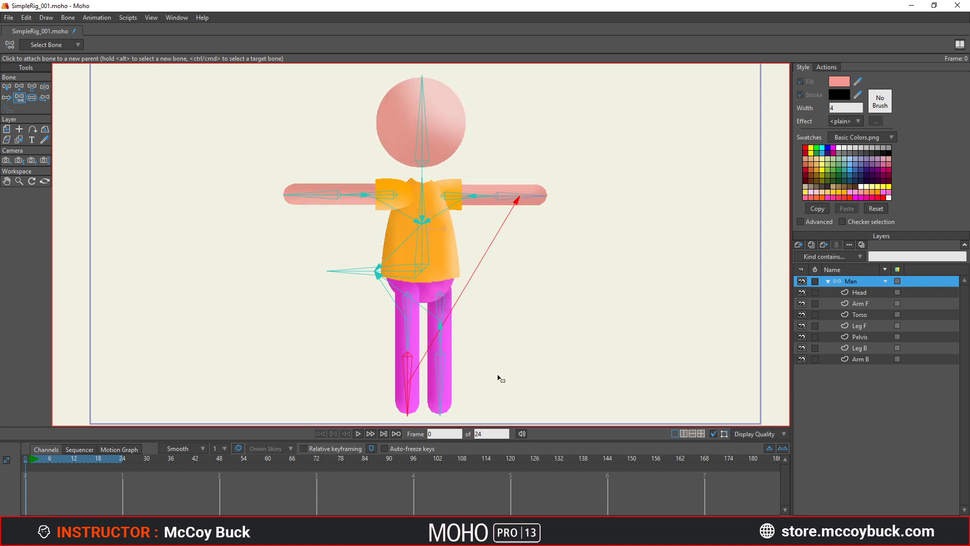
key(z)
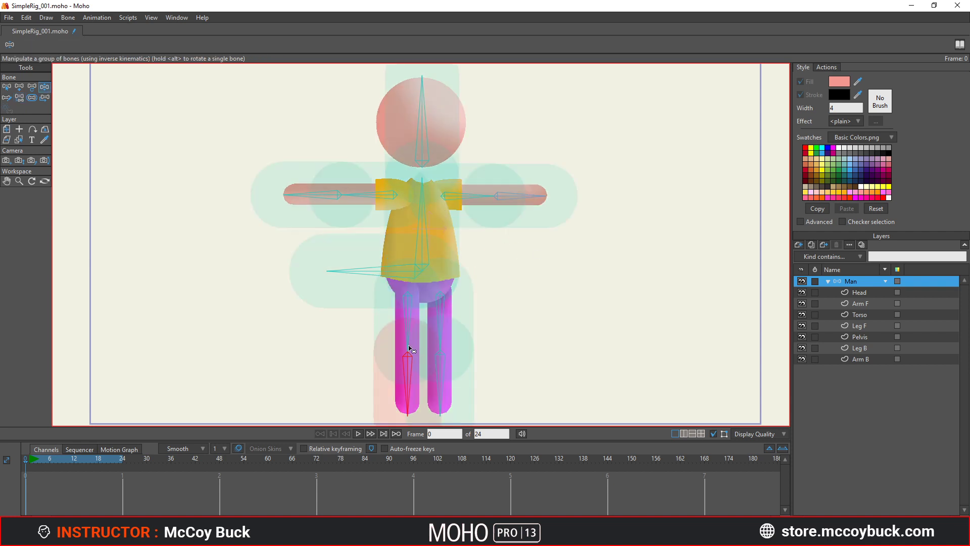
drag(411, 347, 364, 389)
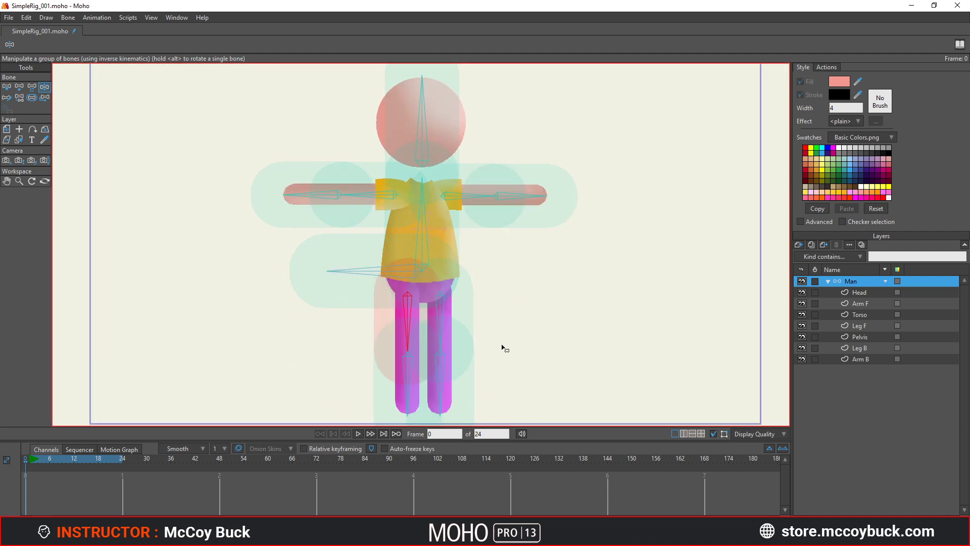
click(18, 99)
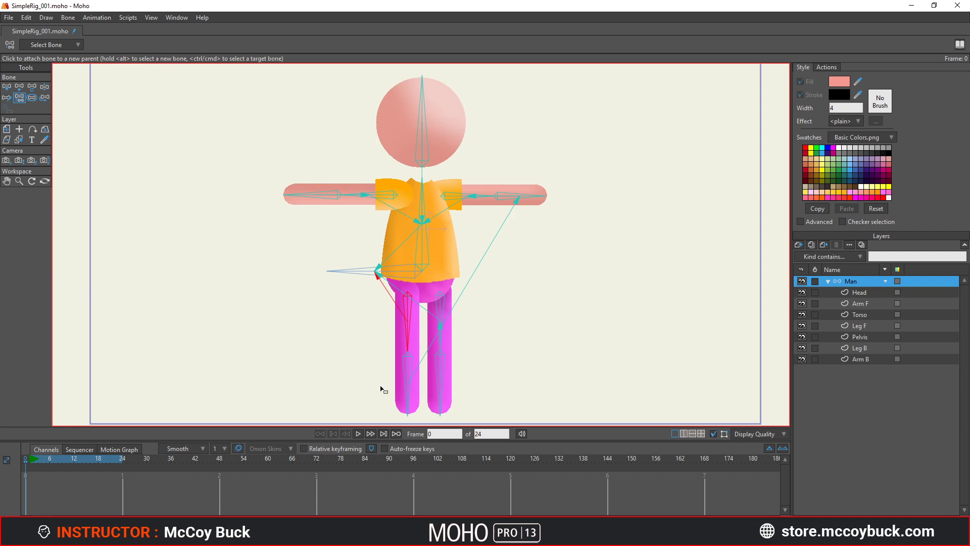
Parent the lower front-leg bone to the upper leg bone, then pick Bone Strength.
alt+click(407, 392)
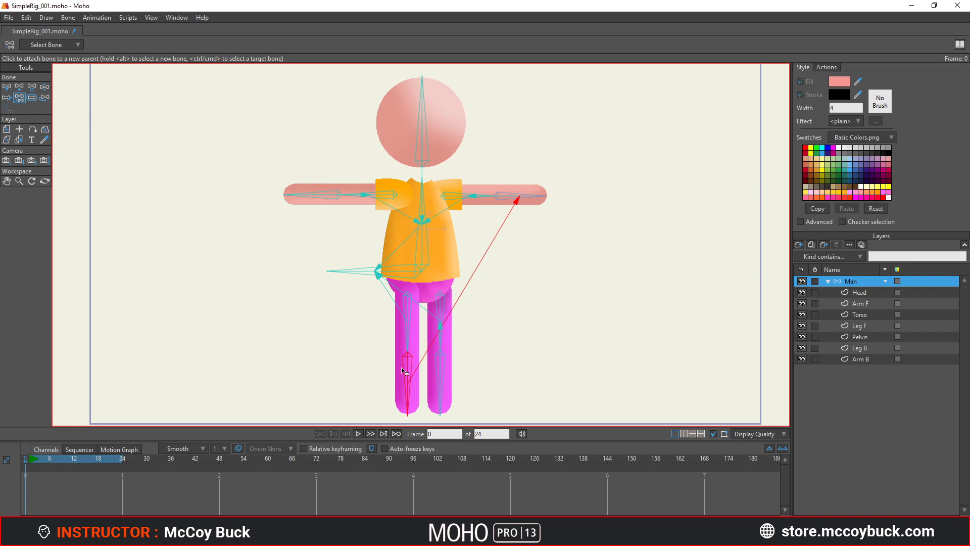
click(410, 334)
click(326, 326)
click(407, 339)
click(331, 340)
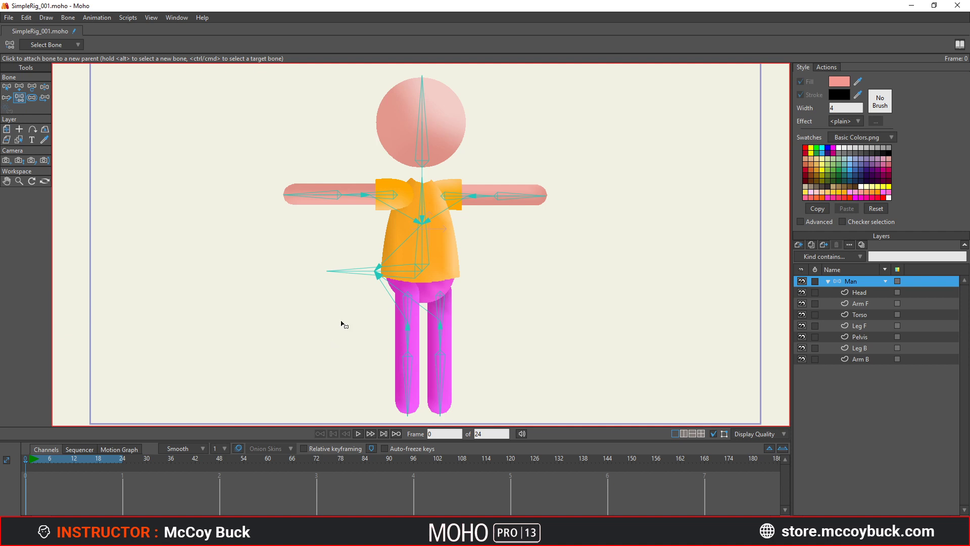
click(33, 99)
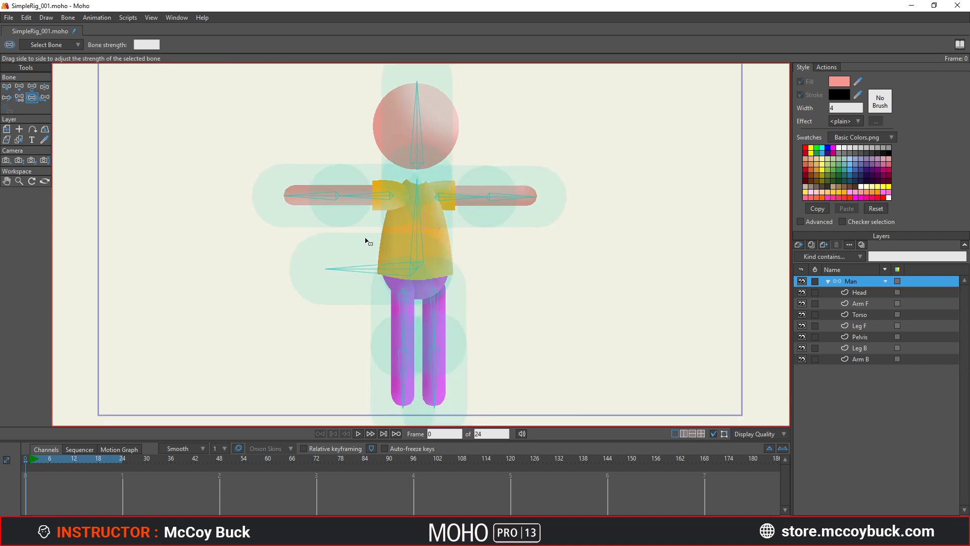
Test-bend the left arm upward and swing the front leg out to the right.
scroll(284, 279, down, 1)
scroll(285, 271, up, 1)
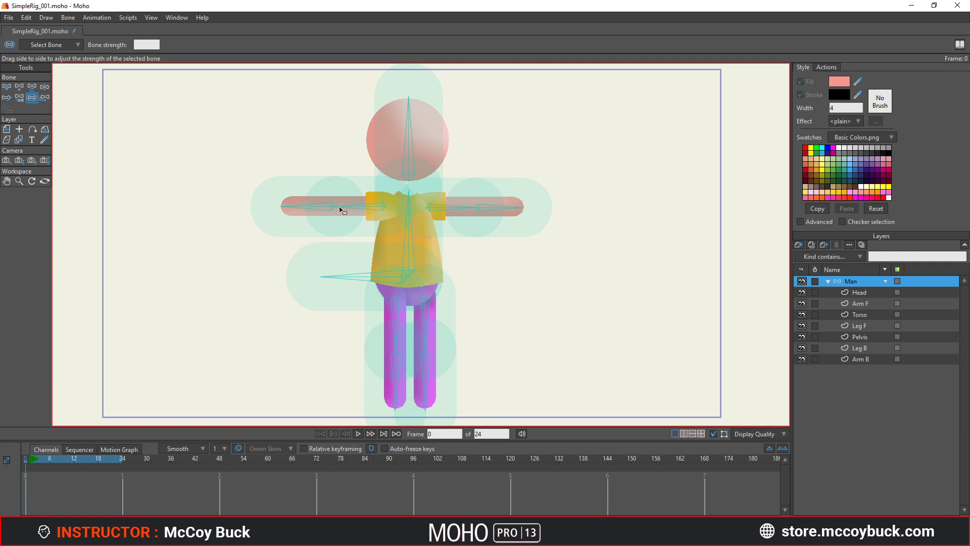
click(45, 89)
drag(293, 206, 291, 153)
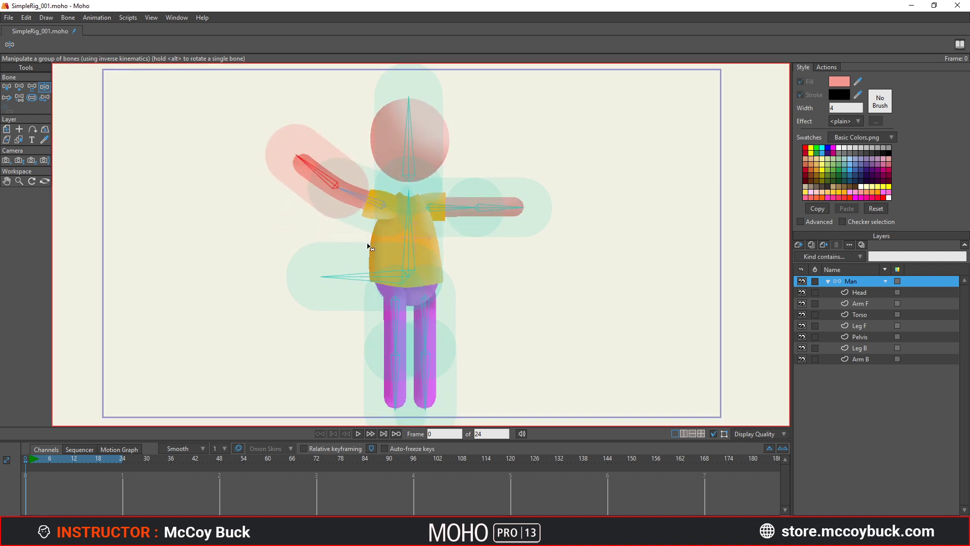
drag(426, 318, 441, 257)
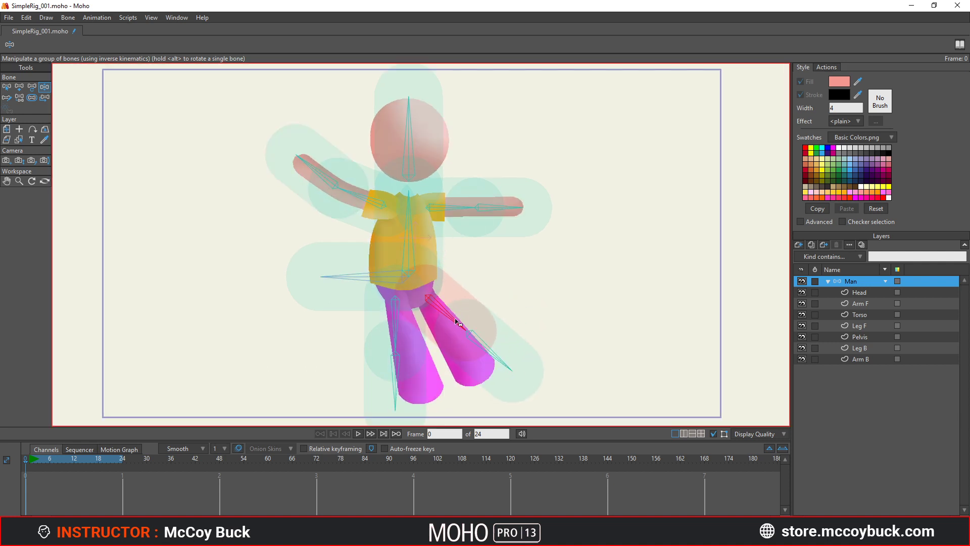
key(s)
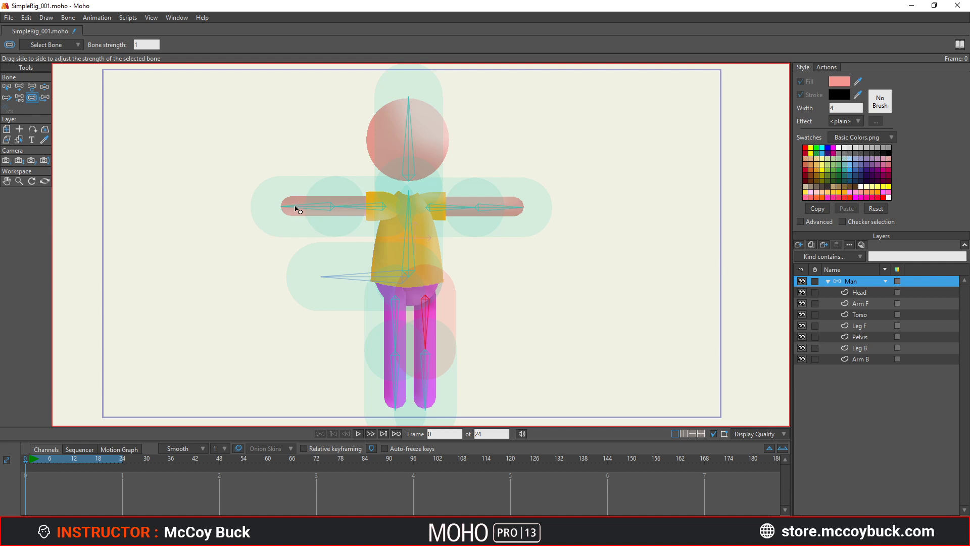
Narrow the front arm bone's strength and check the other arm bones.
drag(298, 207, 246, 202)
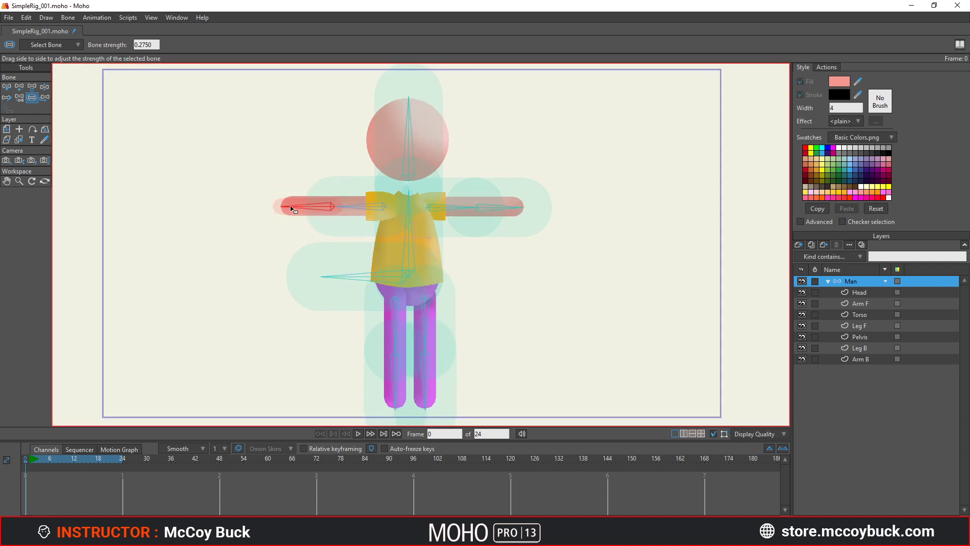
mouse_move(293, 210)
mouse_down()
mouse_move(311, 210)
mouse_move(287, 214)
mouse_up()
click(367, 211)
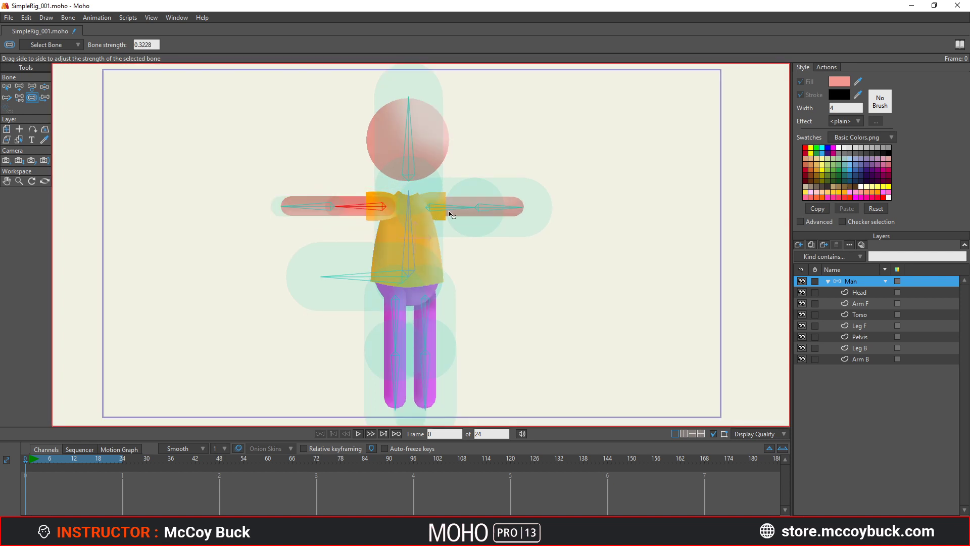
click(409, 207)
click(497, 207)
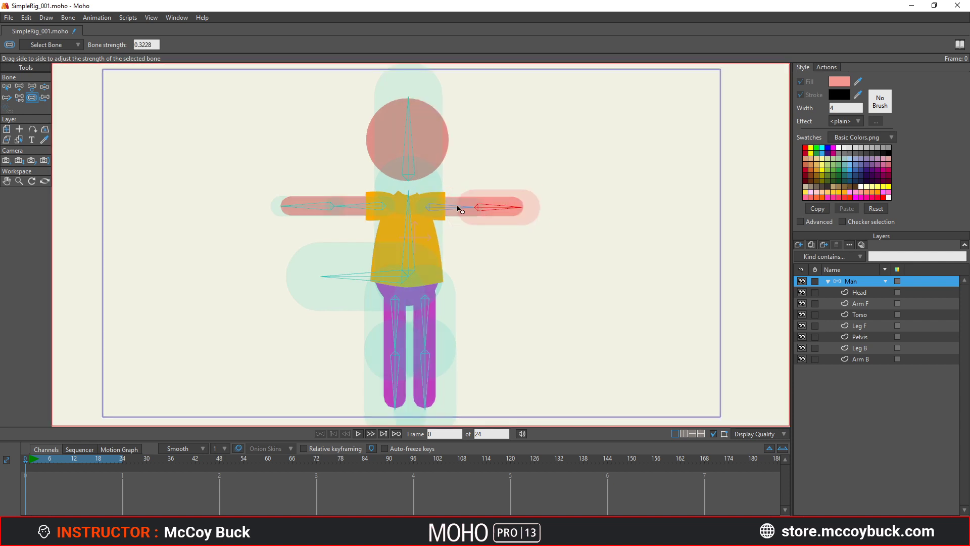
Slightly reduce the head bone's strength and widen the torso bone's strength to cover the torso.
click(410, 136)
drag(410, 137, 409, 136)
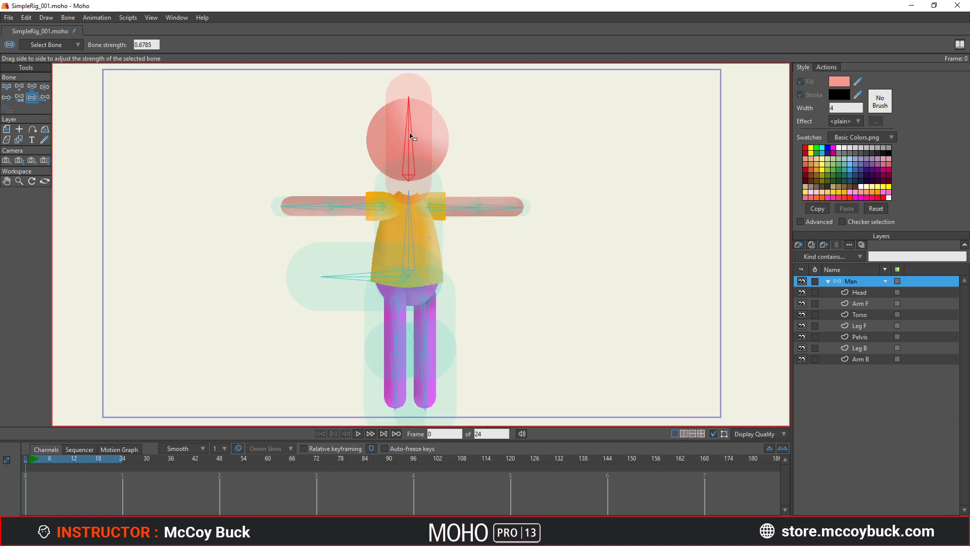
click(409, 234)
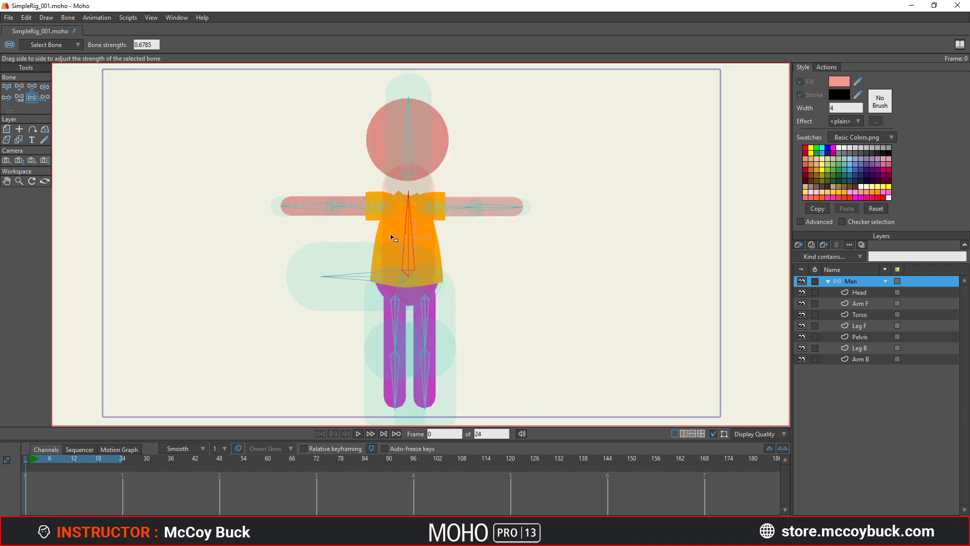
drag(392, 235, 414, 226)
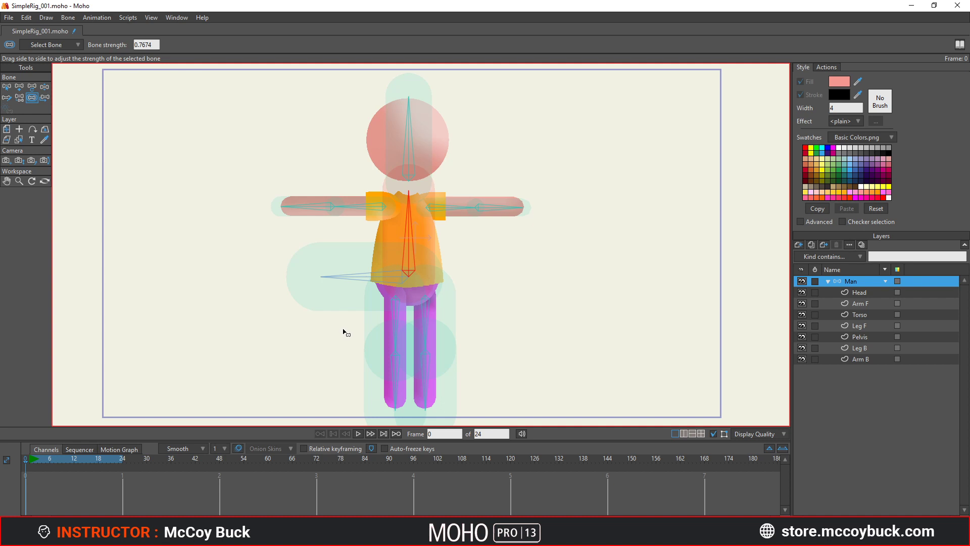
click(351, 280)
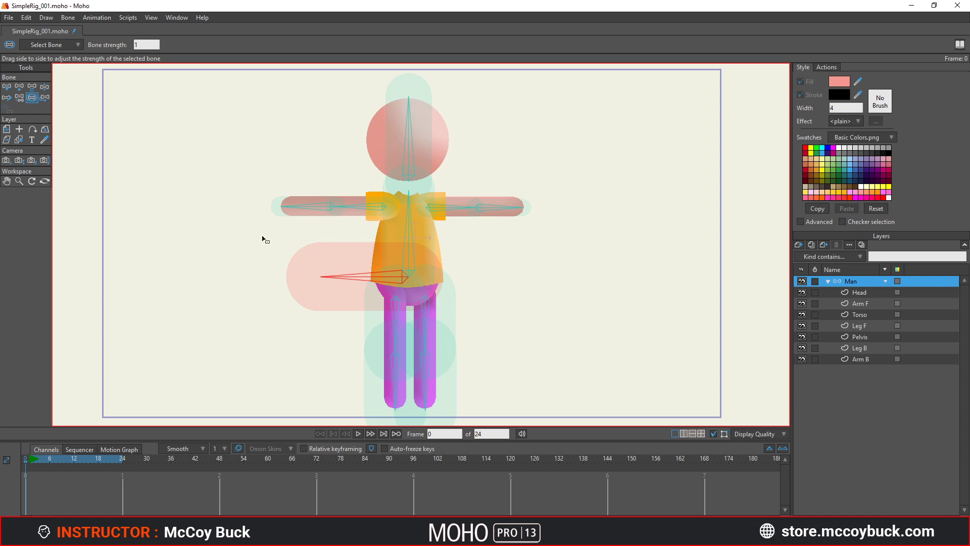
Set the hip bone's strength to 0.
drag(357, 283, 305, 277)
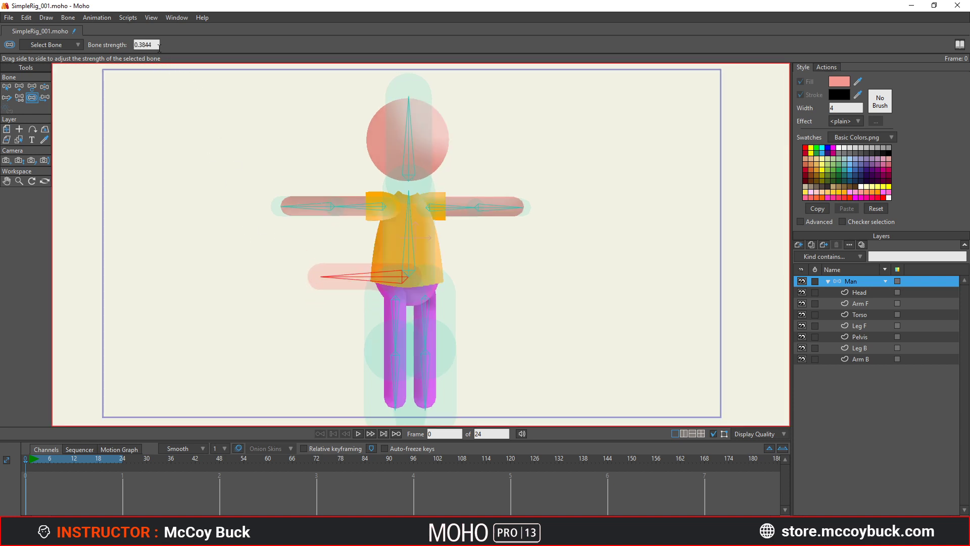
click(356, 279)
drag(357, 279, 183, 279)
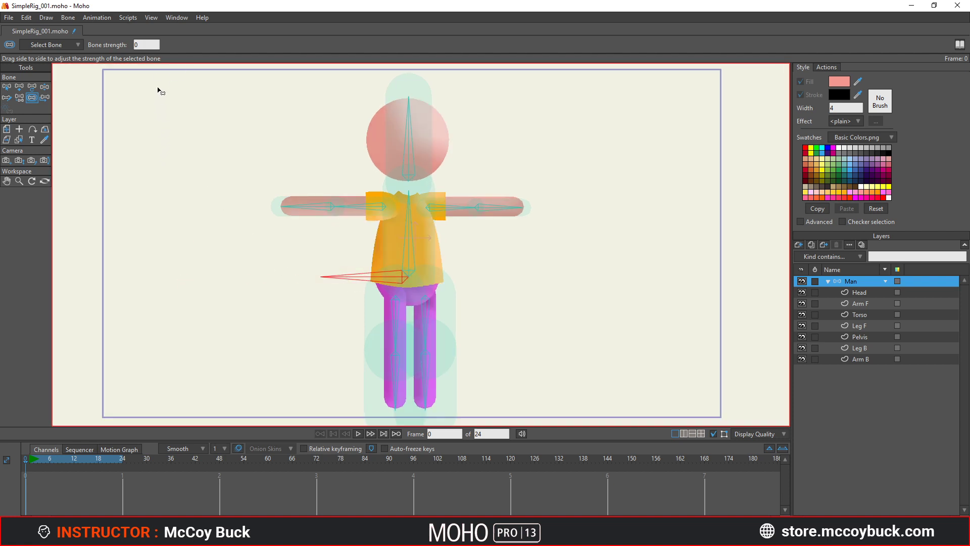
click(154, 46)
key(Return)
Lower the upper leg bone's strength so it hugs the leg, then select the right leg bones.
click(392, 322)
mouse_move(401, 399)
mouse_down()
mouse_move(385, 381)
mouse_move(360, 381)
mouse_move(399, 384)
mouse_move(394, 376)
mouse_move(281, 310)
mouse_up()
click(435, 323)
click(424, 370)
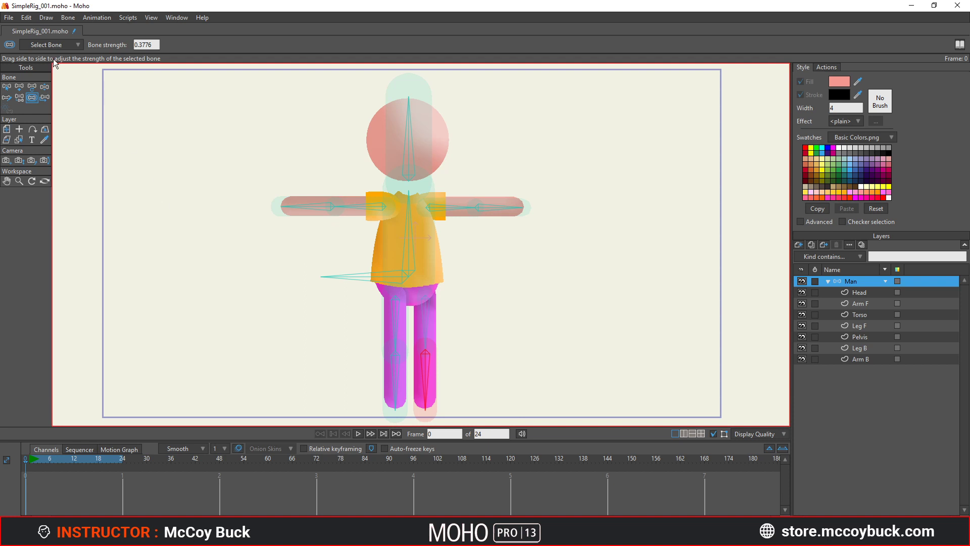
click(44, 87)
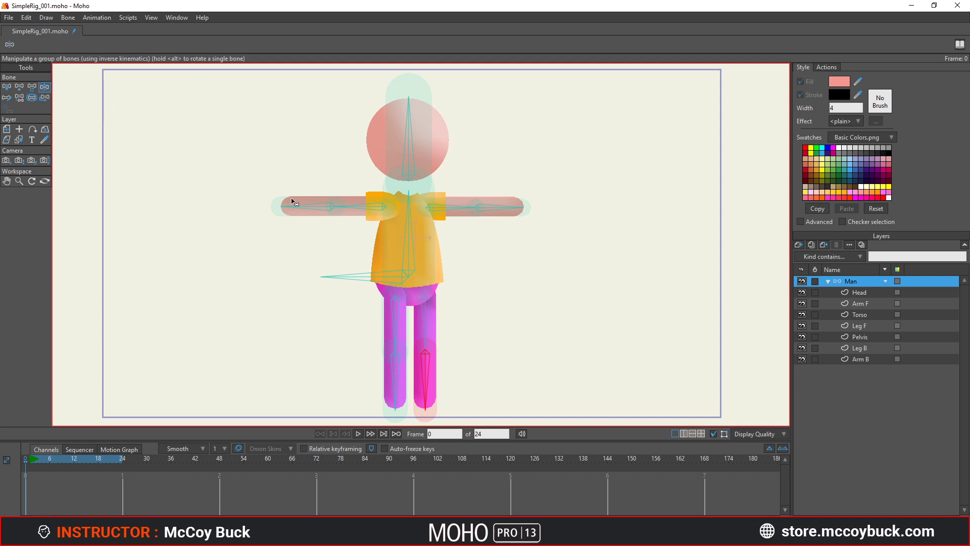
mouse_move(293, 203)
mouse_down()
mouse_move(315, 209)
mouse_move(282, 201)
mouse_up()
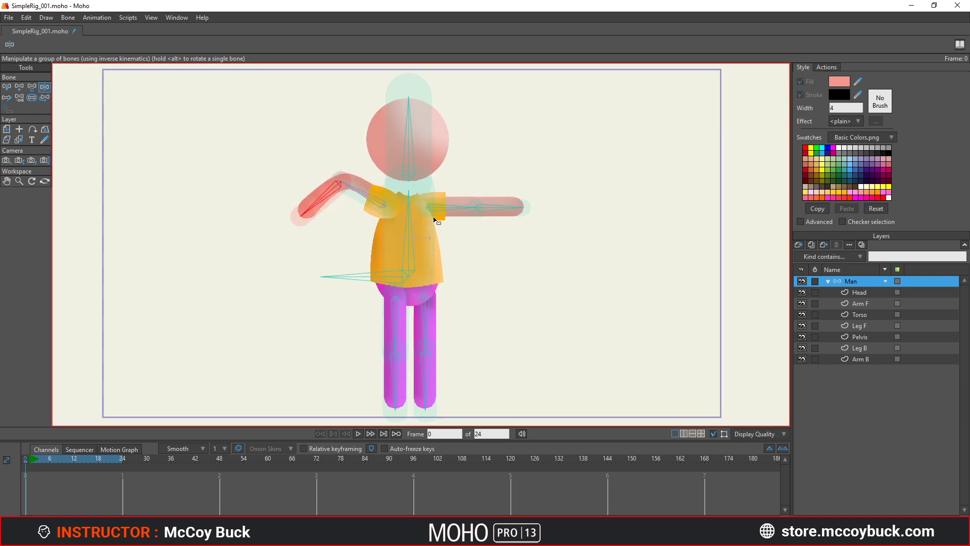
drag(520, 207, 497, 242)
drag(493, 185, 502, 151)
mouse_move(434, 121)
mouse_down()
mouse_move(404, 125)
mouse_move(439, 117)
mouse_move(426, 115)
mouse_up()
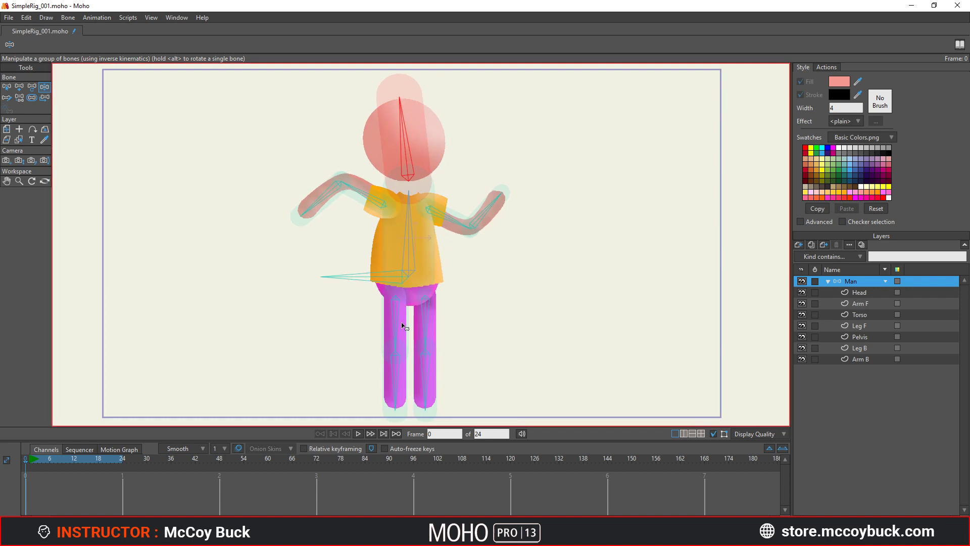
drag(403, 320, 365, 348)
drag(424, 369, 445, 369)
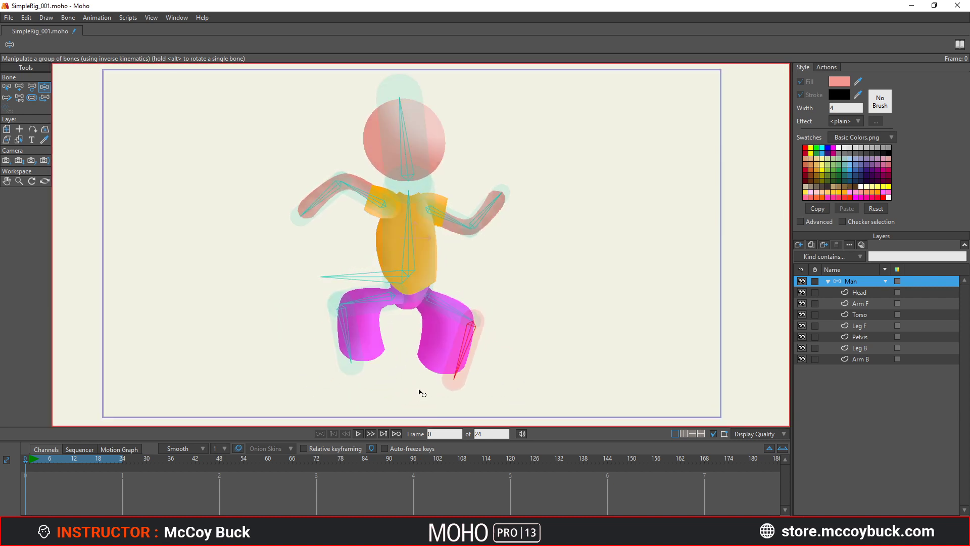
key(b)
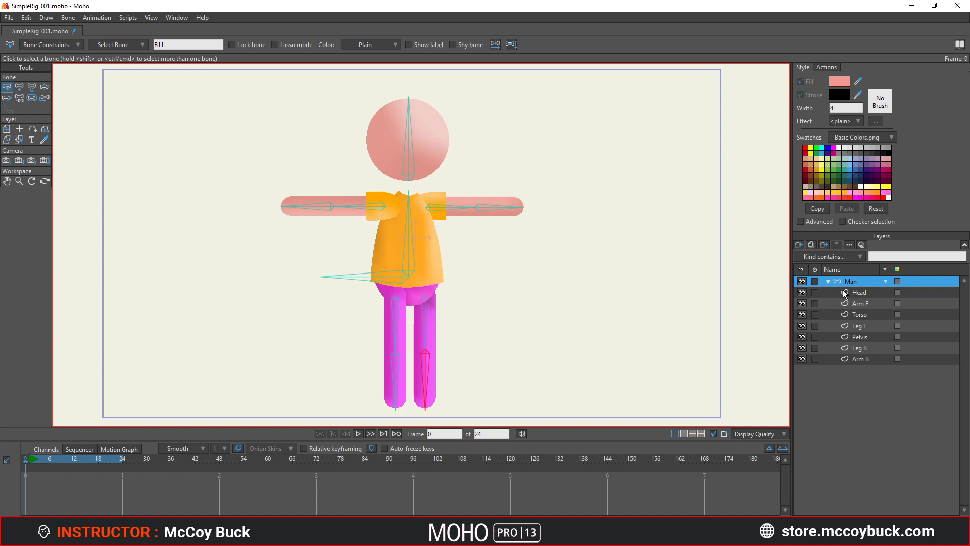
Test-tilt the head, then flexi-bind the Head layer to bone B3 only.
click(858, 294)
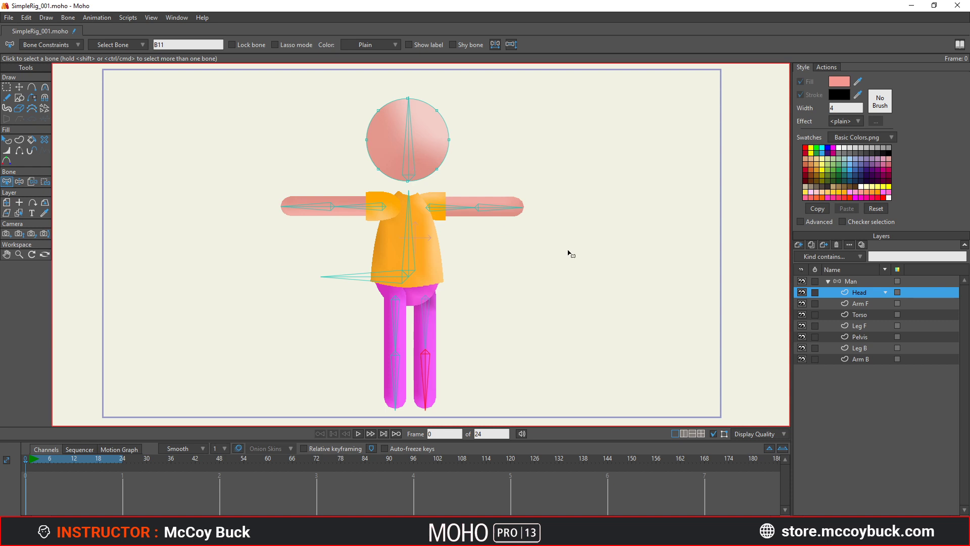
click(412, 165)
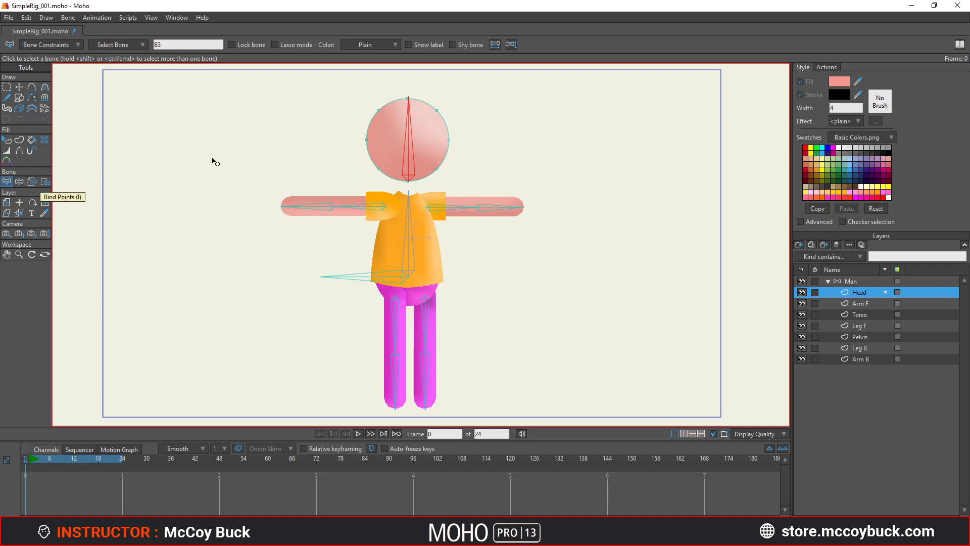
click(20, 183)
drag(418, 121, 463, 133)
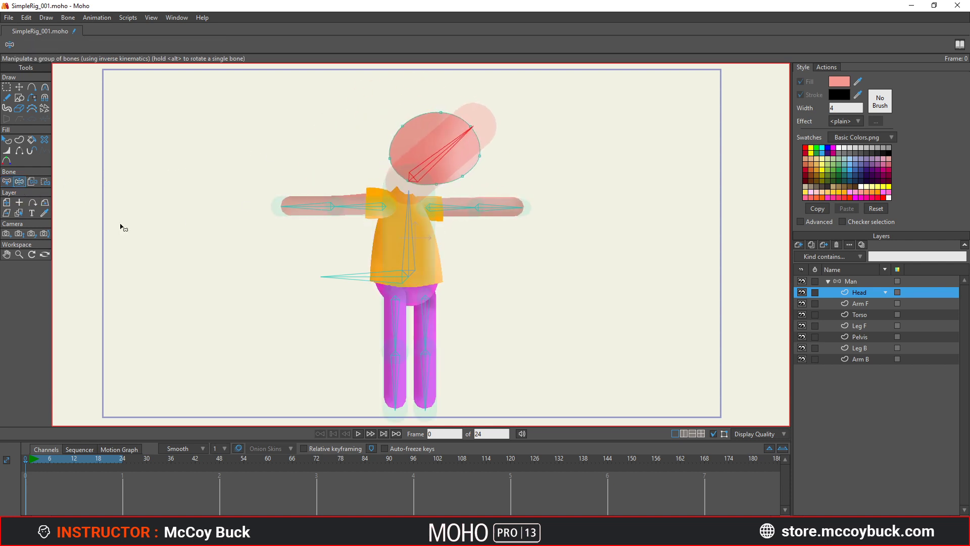
click(7, 181)
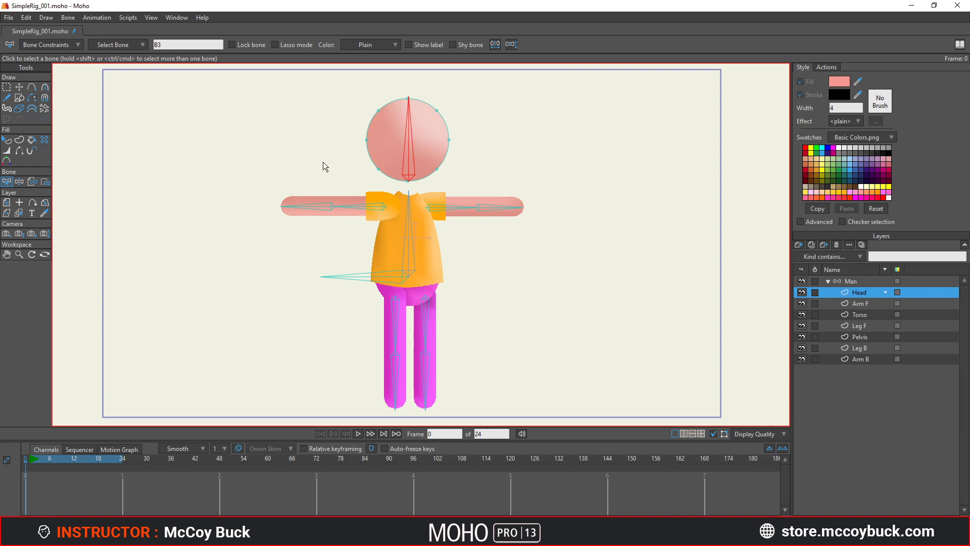
click(74, 20)
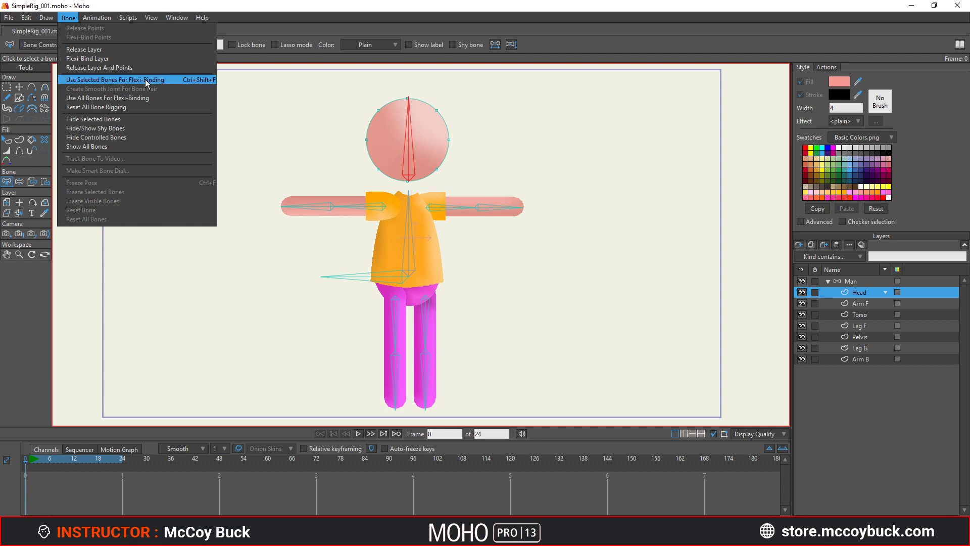
click(180, 79)
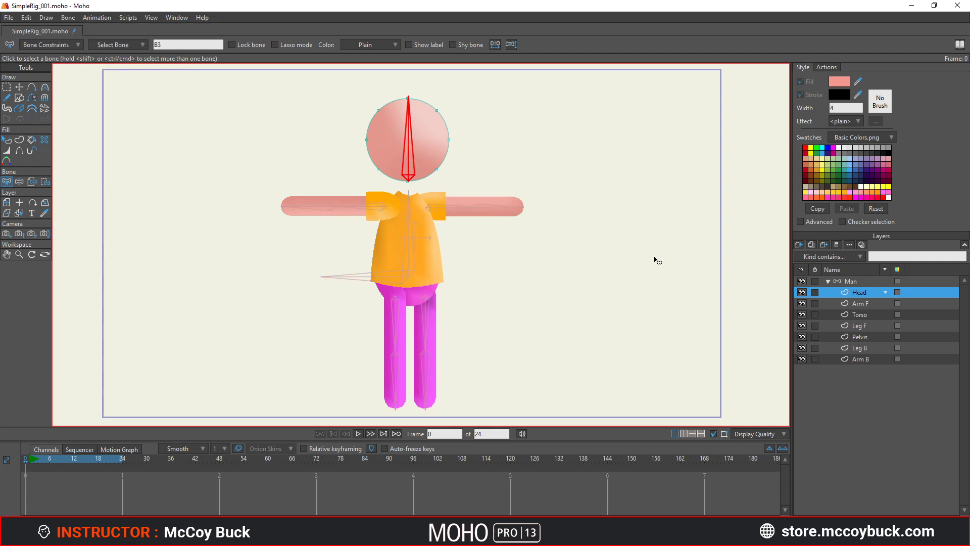
click(860, 305)
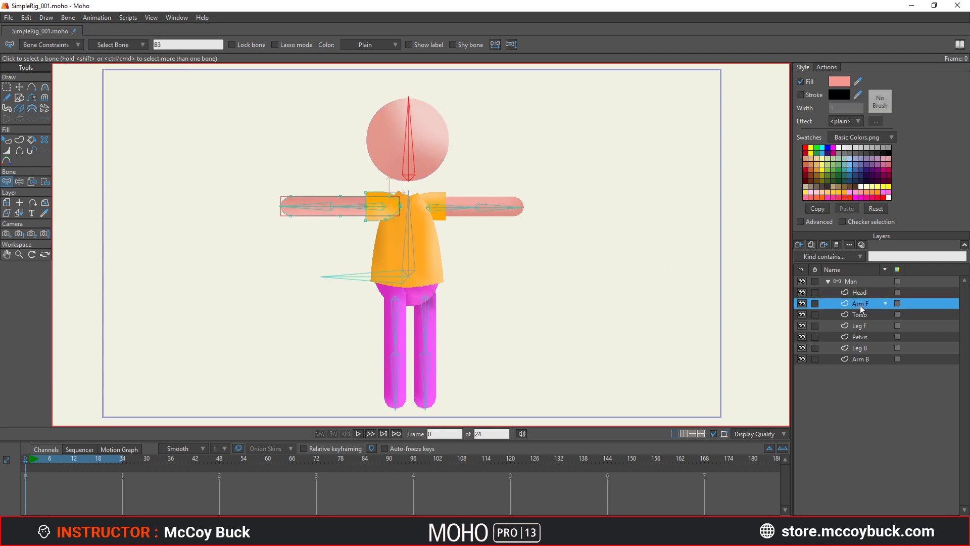
Flexi-bind the Arm F layer to upper arm bone B4 and its forearm bone.
click(358, 213)
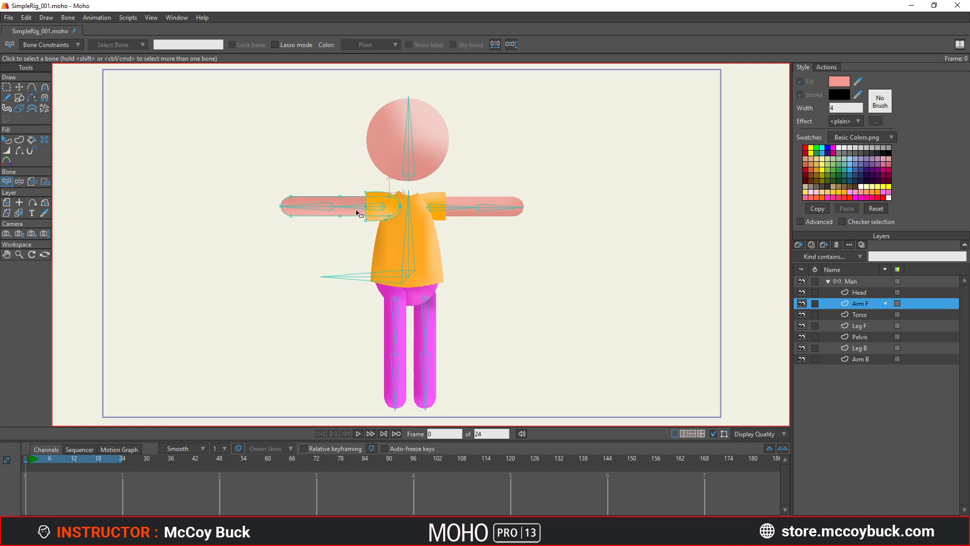
click(356, 209)
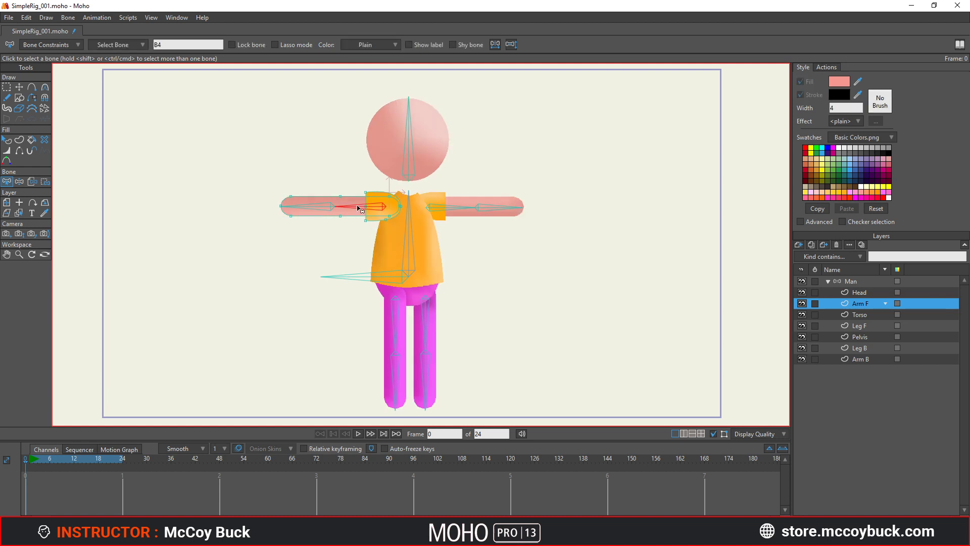
shift+click(319, 208)
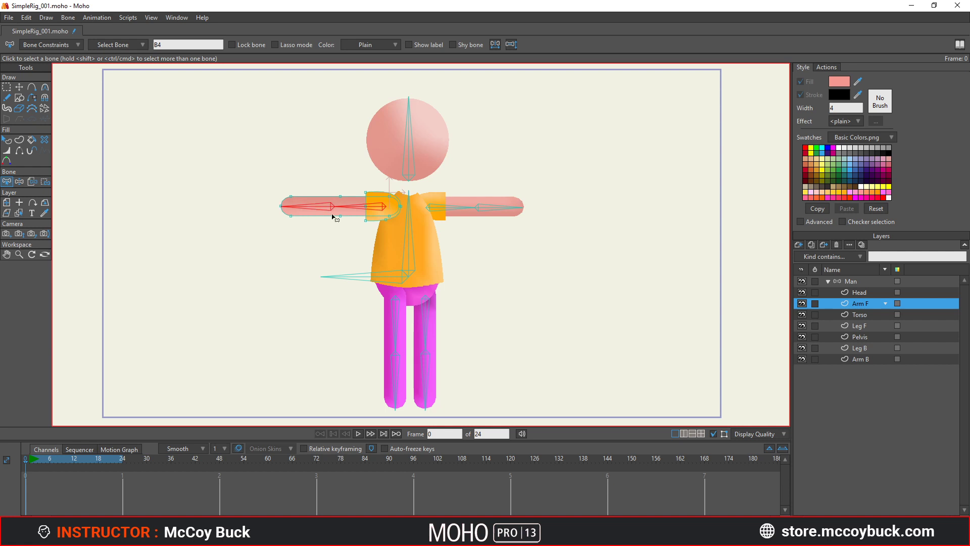
click(69, 18)
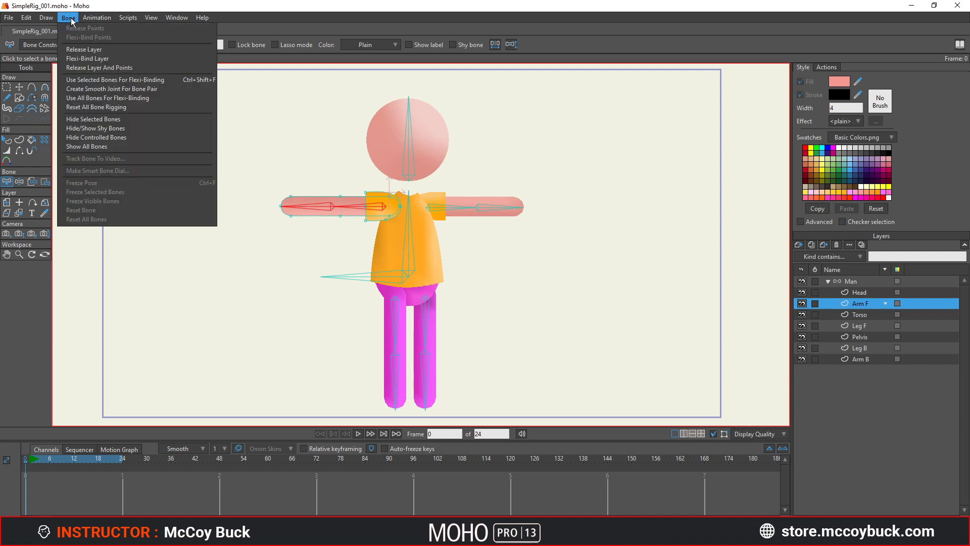
click(98, 83)
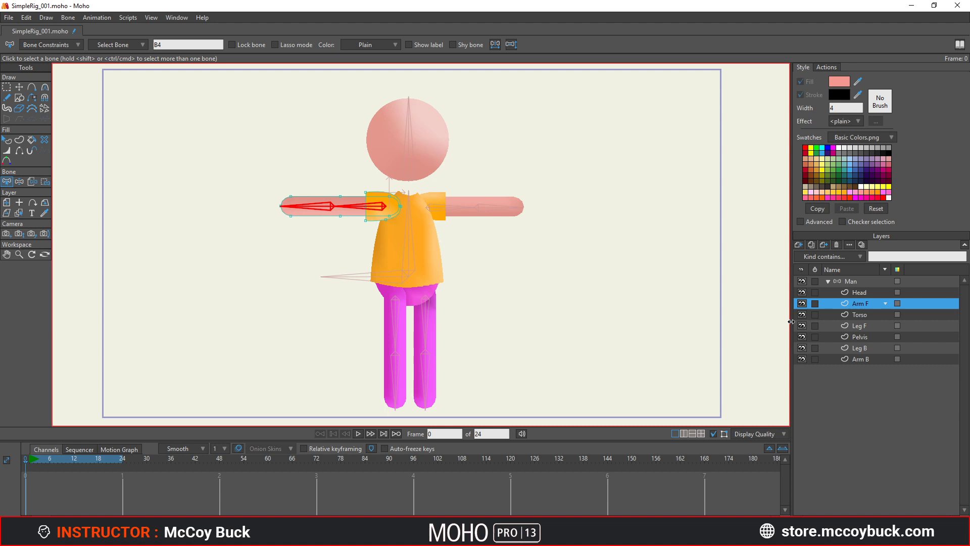
Flexi-bind the Torso layer to spine bone B2 alone.
click(867, 313)
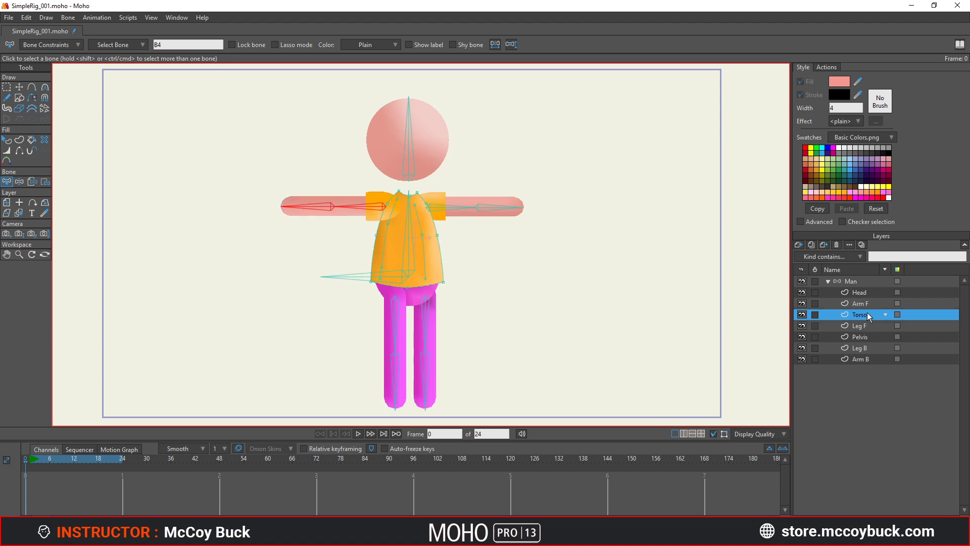
click(410, 258)
click(83, 18)
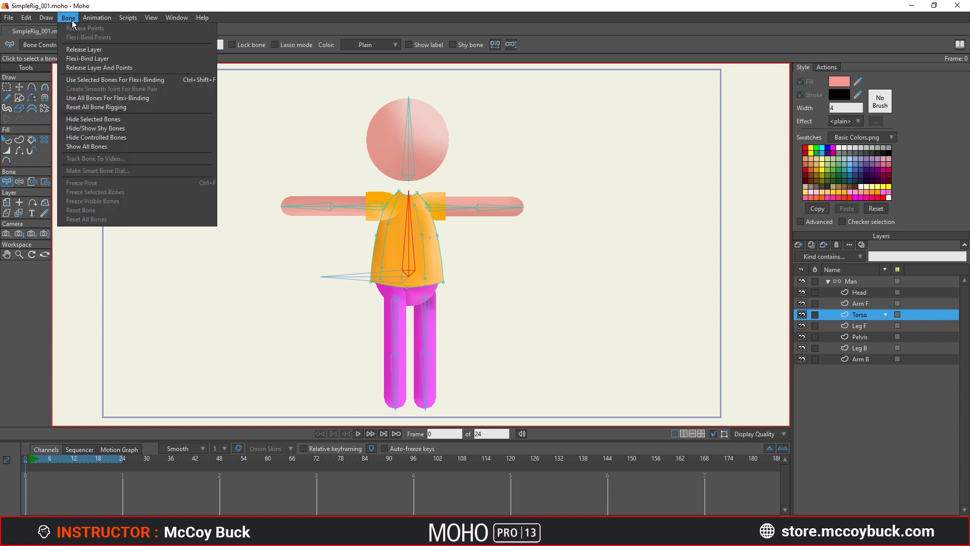
click(108, 81)
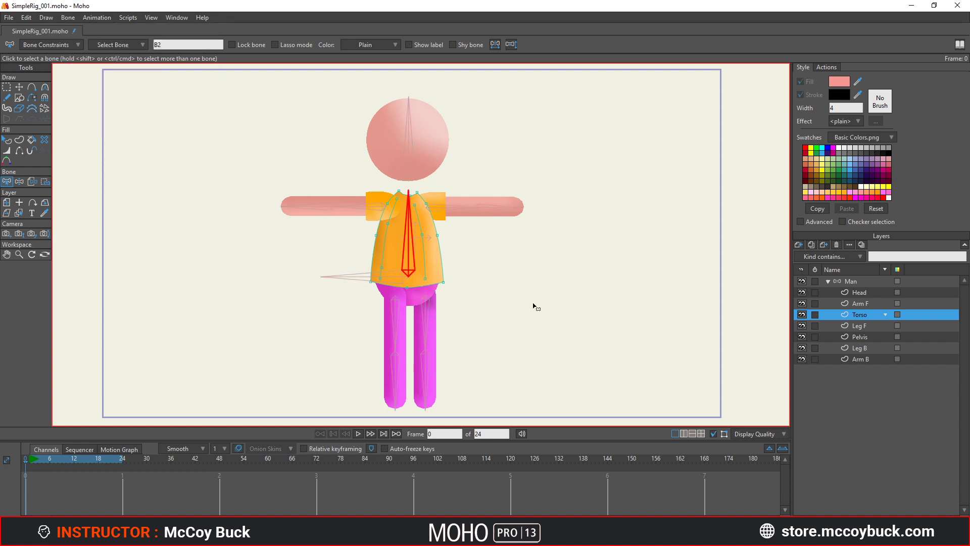
click(860, 325)
click(398, 328)
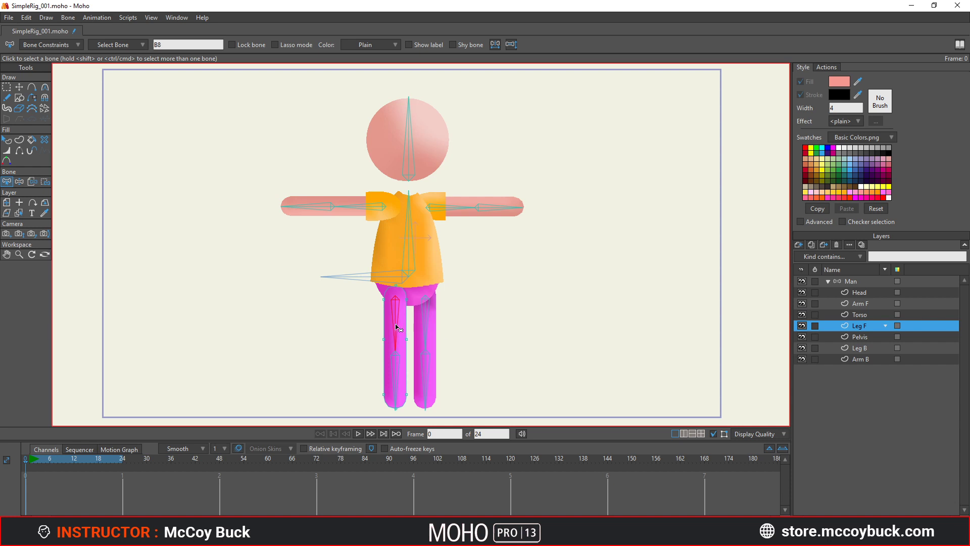
Bind the Leg F layer with Use Selected Bones For Flexi-Binding to its two front leg bones.
click(68, 18)
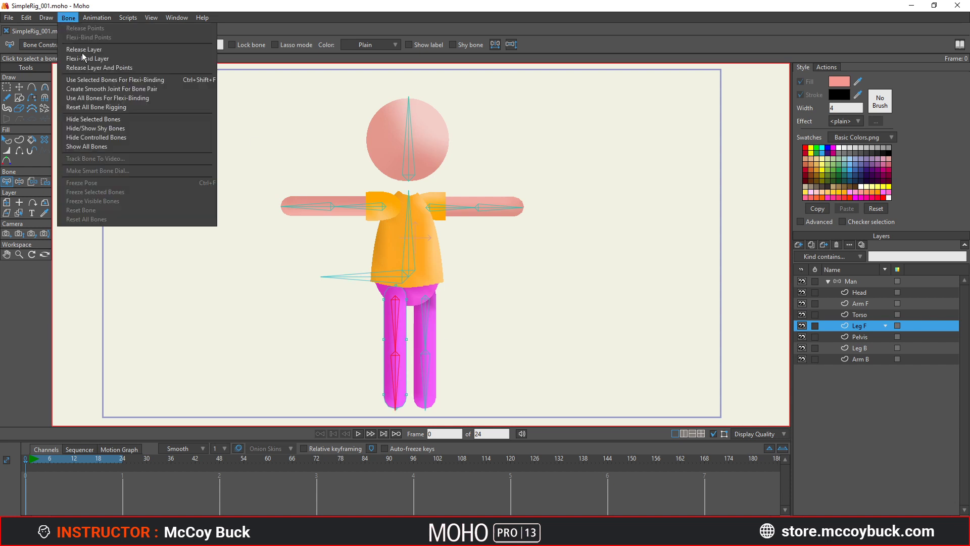
click(95, 88)
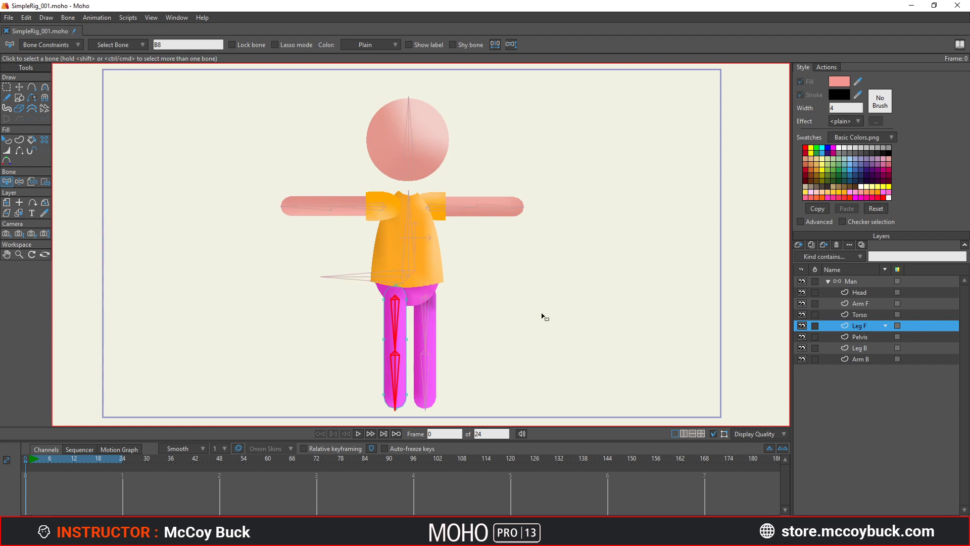
click(864, 338)
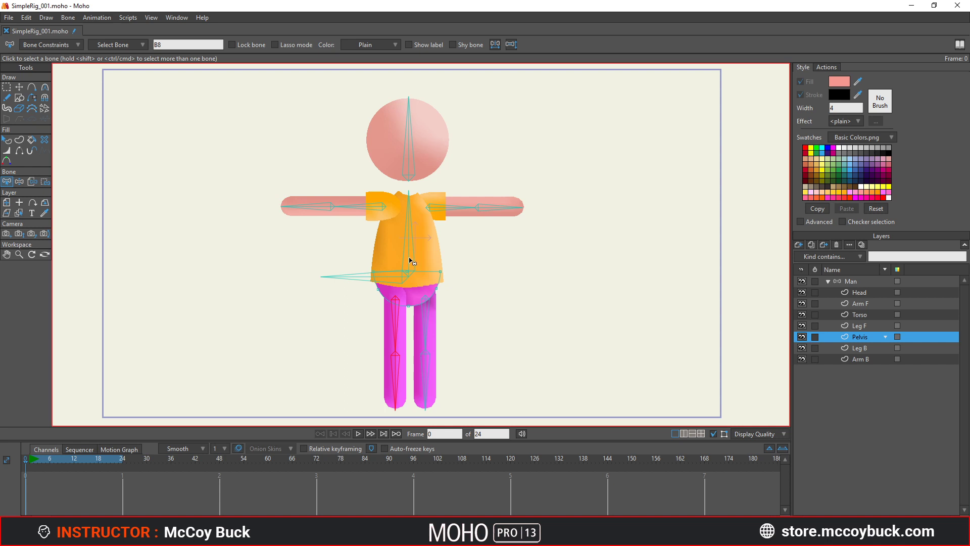
Flexi-bind the Pelvis layer to spine bone B2 only.
click(410, 261)
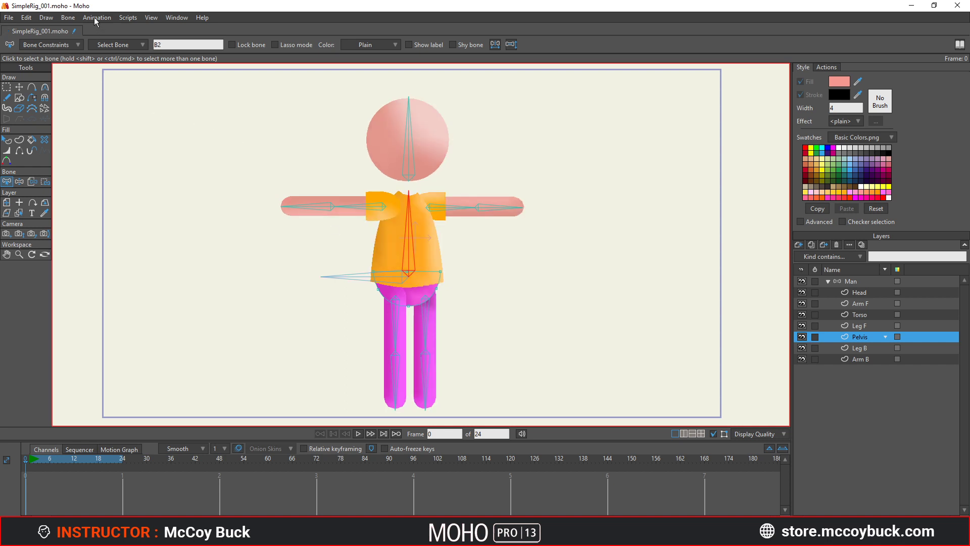
click(68, 18)
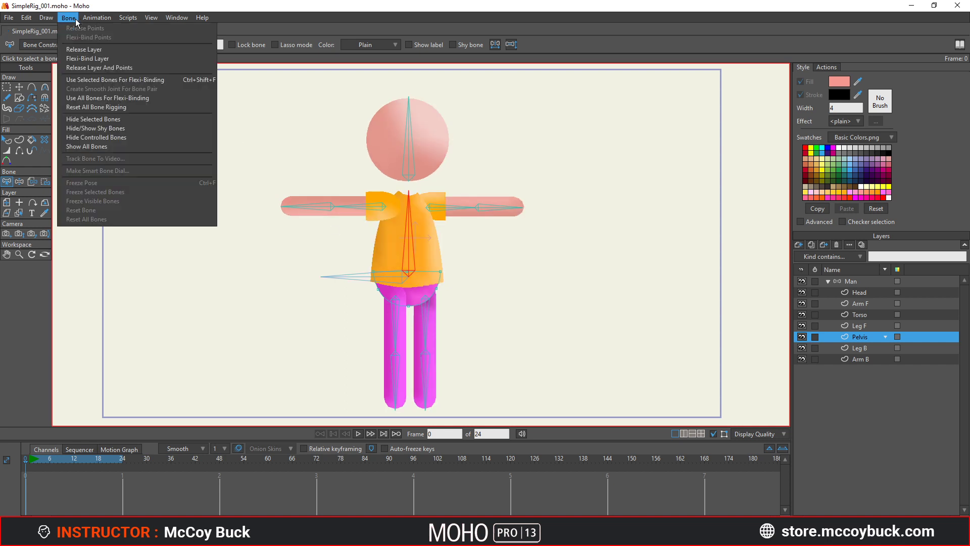
click(92, 79)
Flexi-bind the Leg B layer to its upper and lower back-leg bones.
ctrl+alt+click(431, 351)
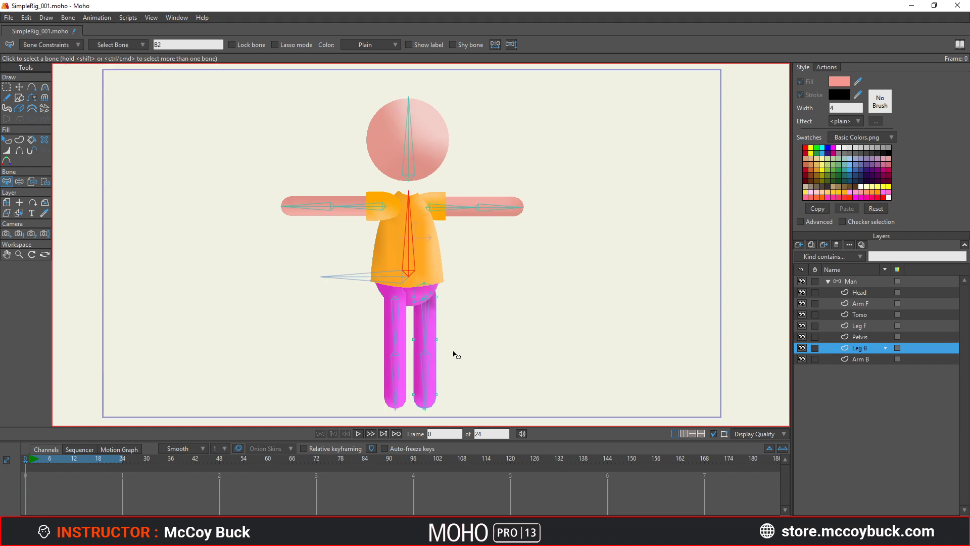
shift+click(424, 362)
click(67, 20)
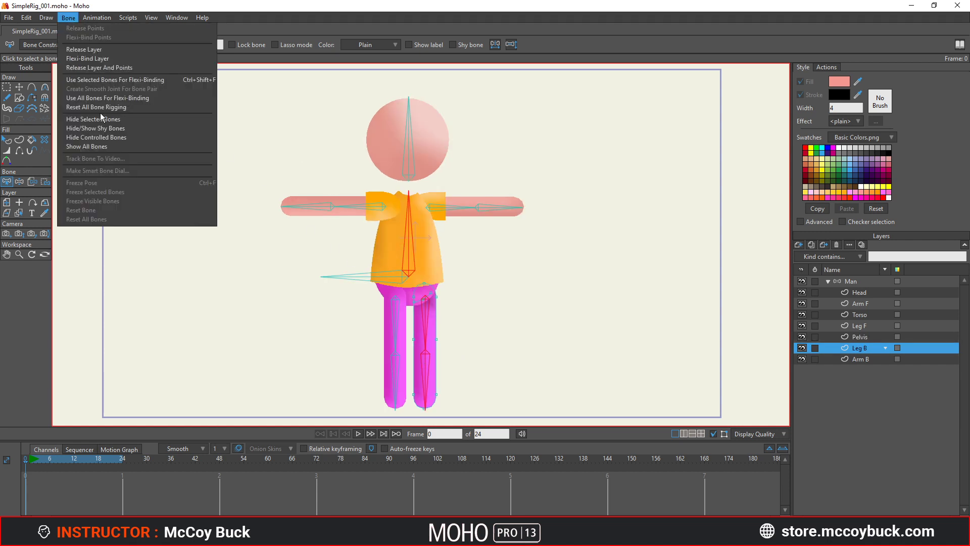
click(99, 79)
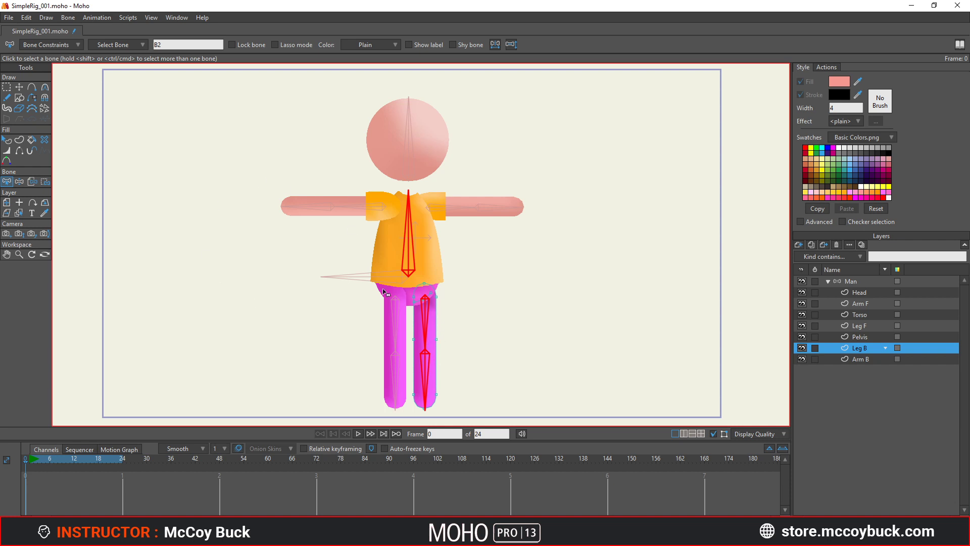
key(z)
drag(425, 327, 501, 378)
drag(441, 231, 410, 225)
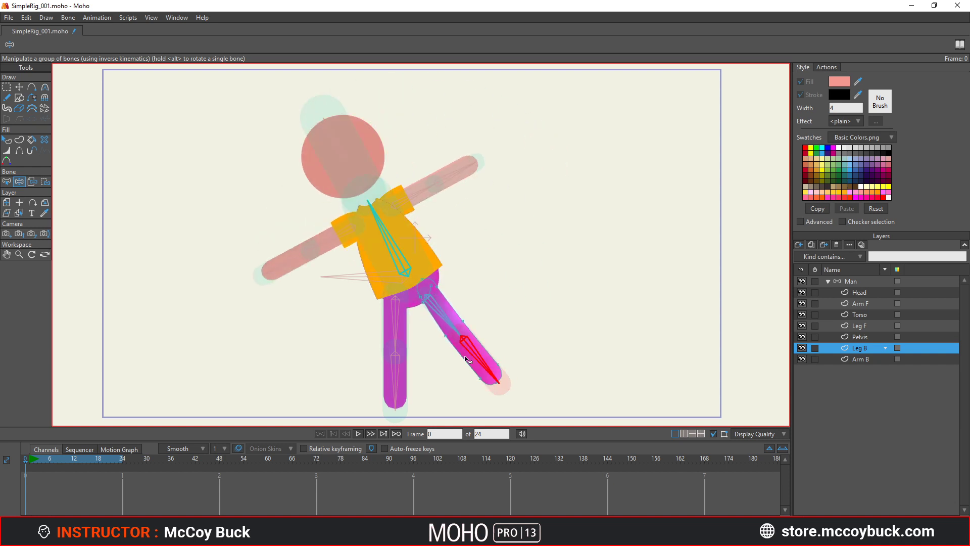
drag(500, 378, 439, 315)
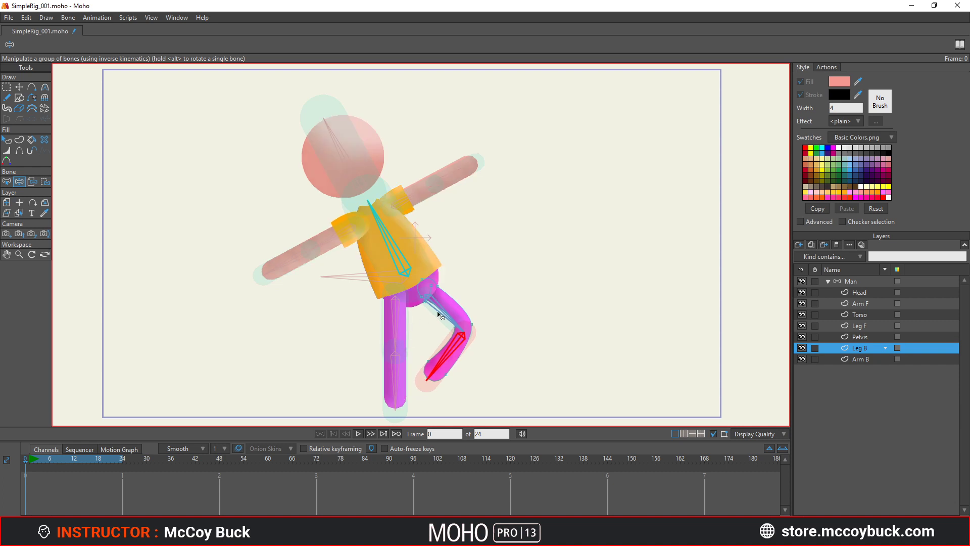
key(z)
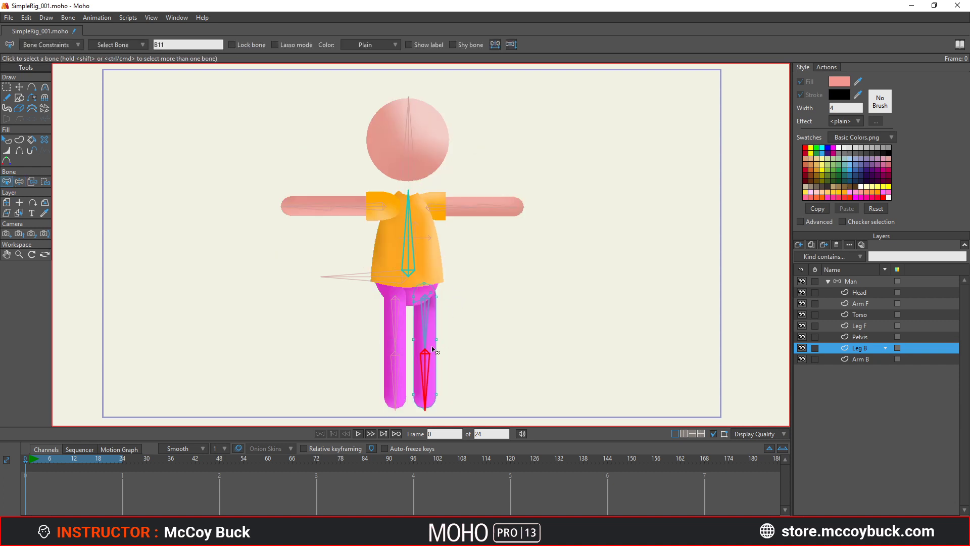
key(z)
mouse_move(433, 349)
mouse_down()
mouse_move(457, 321)
mouse_move(438, 334)
mouse_up()
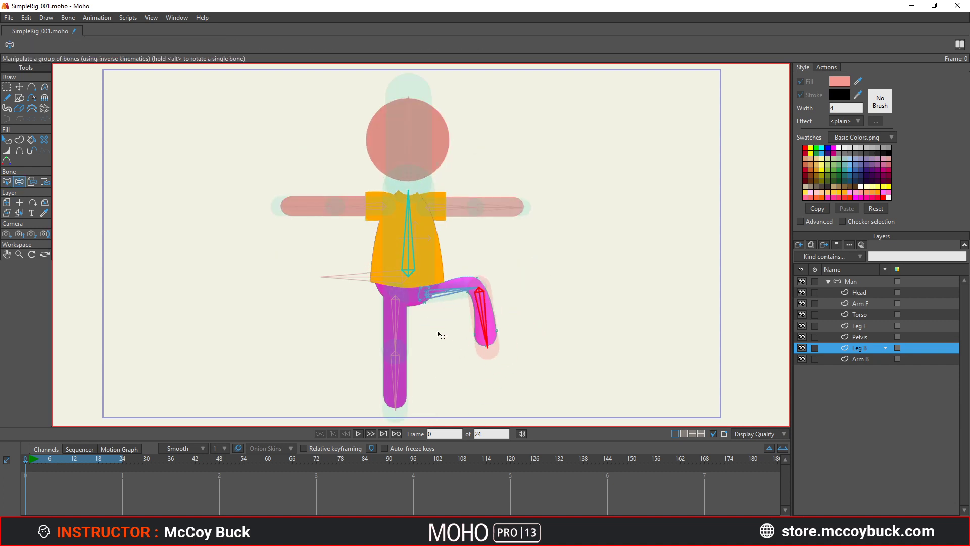
mouse_move(410, 260)
mouse_down()
mouse_move(425, 275)
mouse_move(400, 252)
mouse_up()
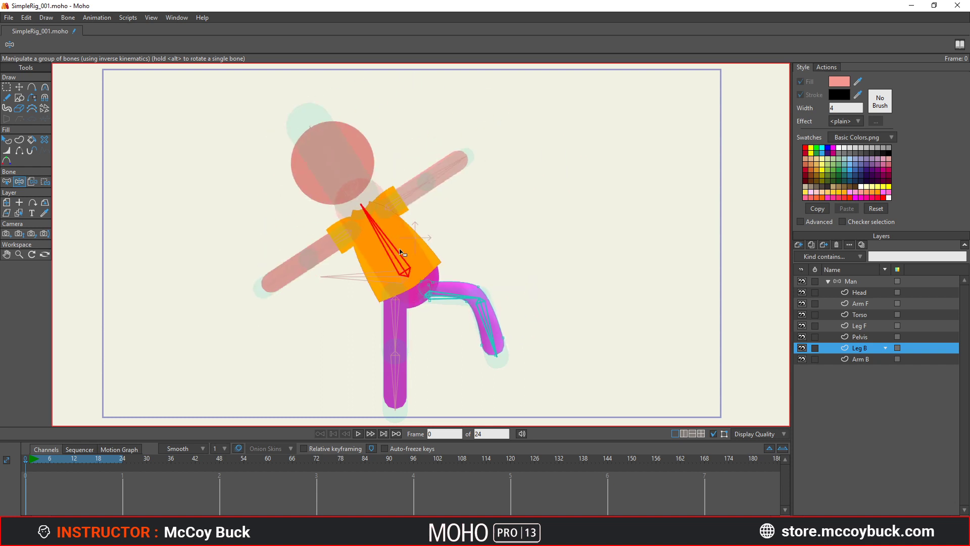
key(z)
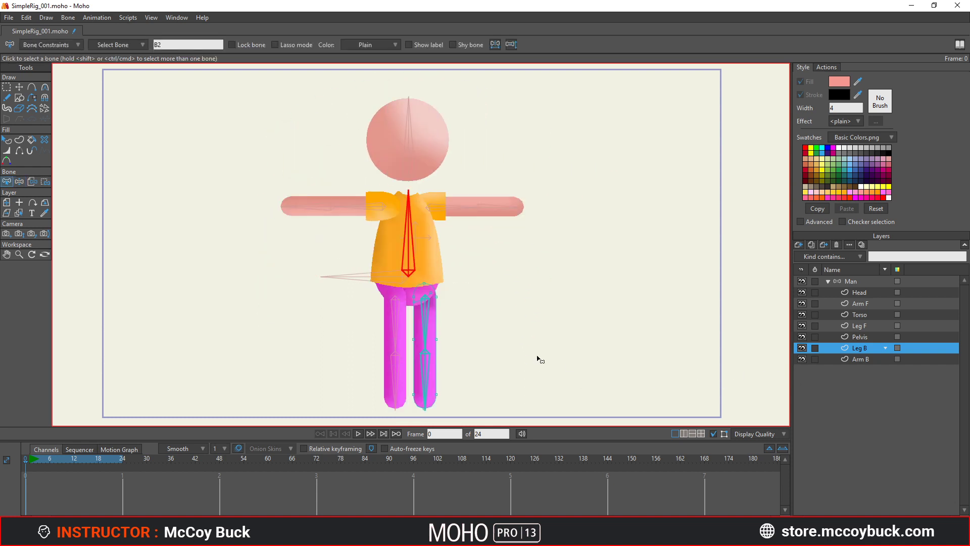
Test-pose the back leg and tilt the torso to the right.
key(z)
drag(437, 320, 473, 361)
mouse_move(409, 246)
mouse_down()
mouse_move(425, 250)
mouse_move(409, 238)
mouse_up()
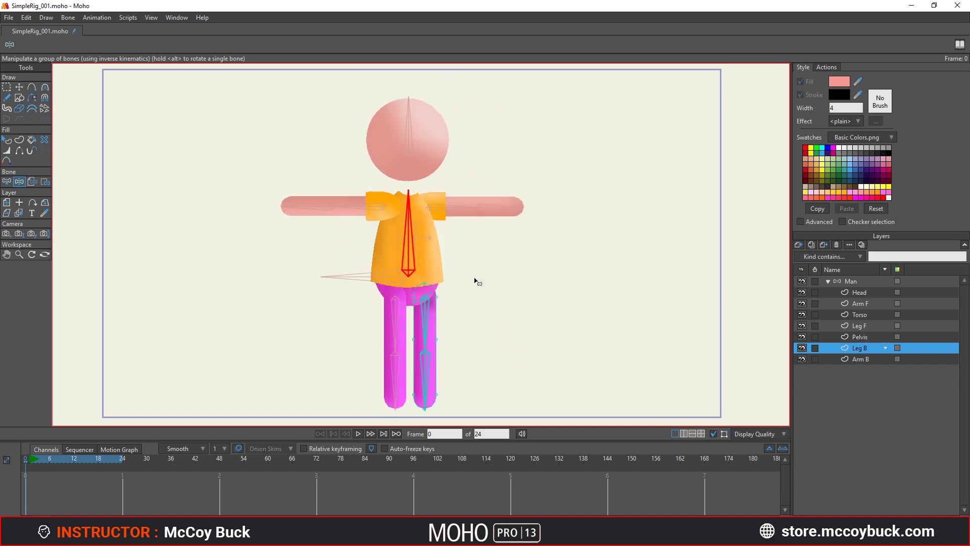
key(b)
Check the Pelvis and Torso layers, then select the back-leg bones on Leg B.
click(756, 365)
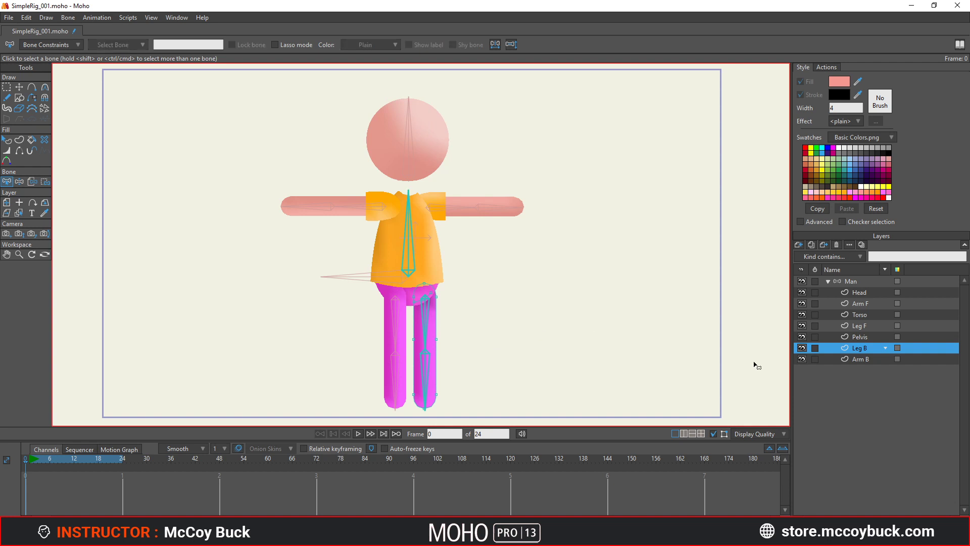
click(857, 338)
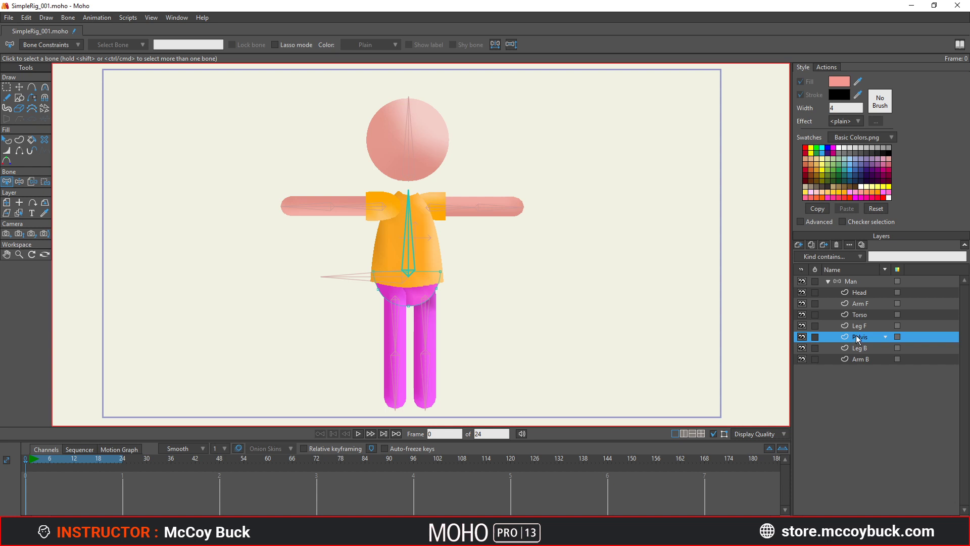
click(857, 316)
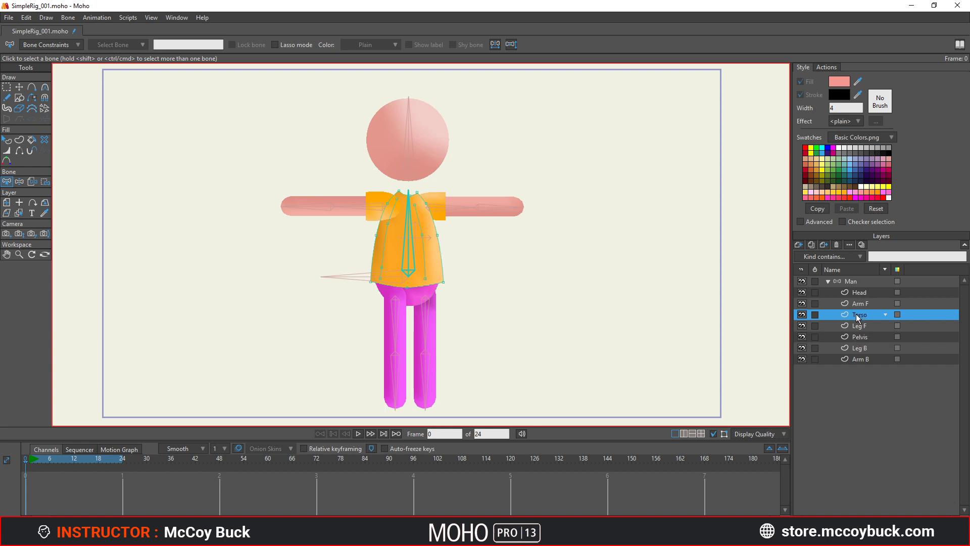
click(857, 348)
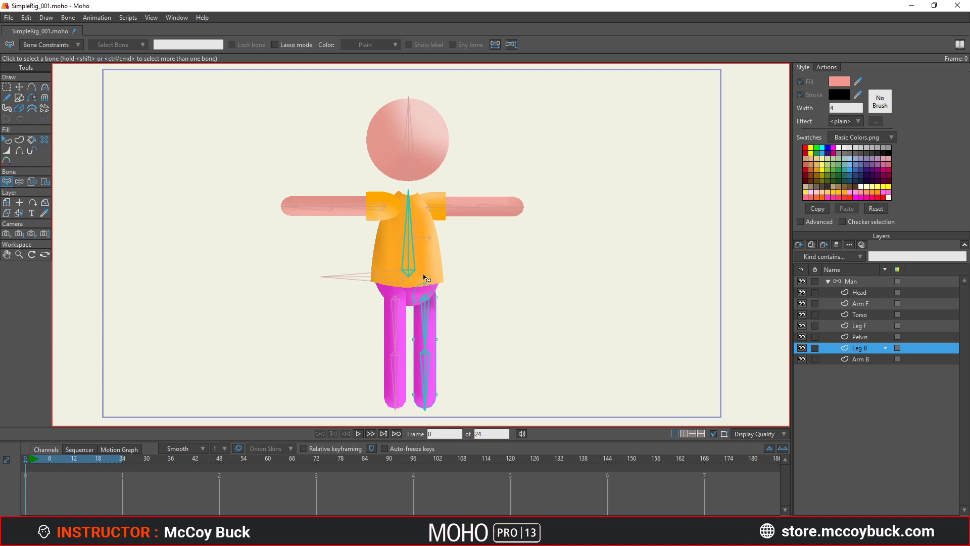
click(426, 319)
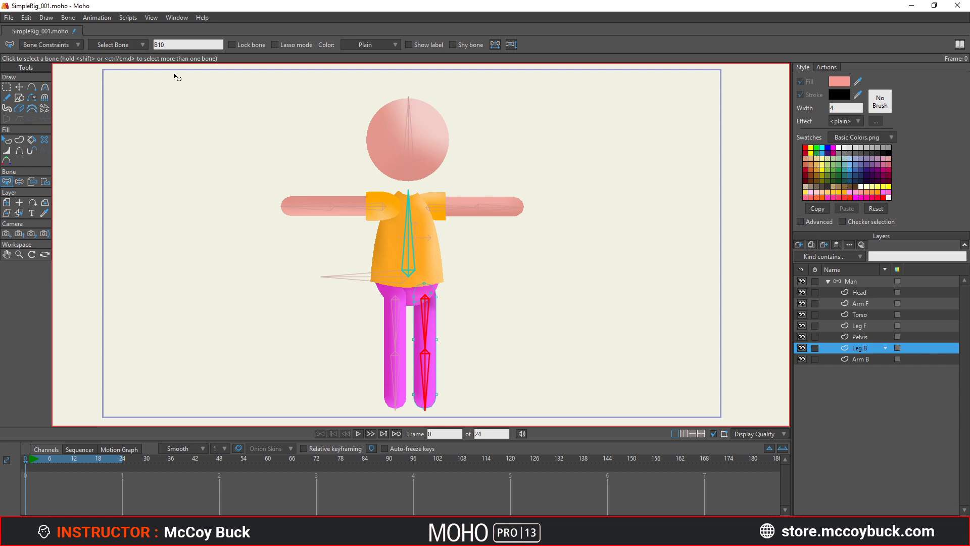
Bind Leg B to its selected back-leg bones with Use Selected Bones For Flexi-Binding, then deselect.
click(68, 20)
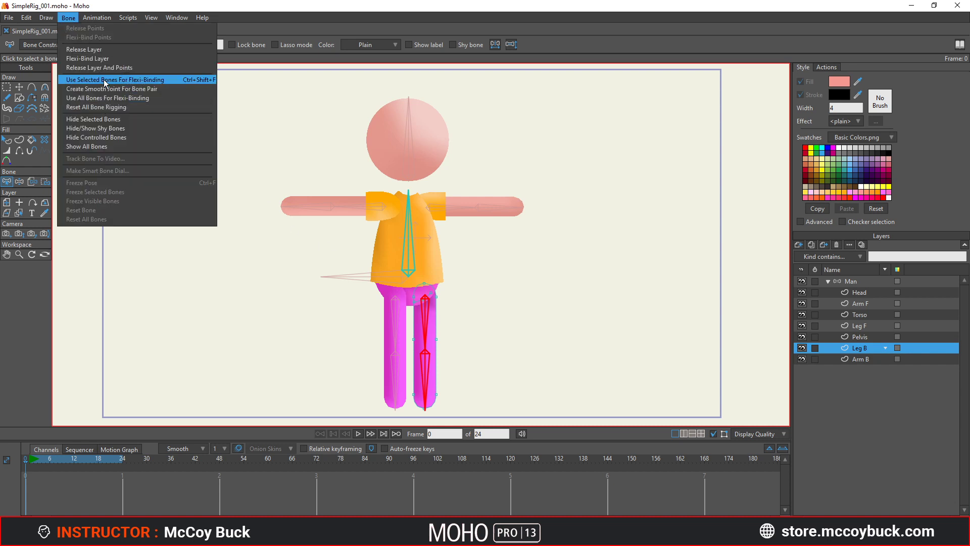
click(104, 80)
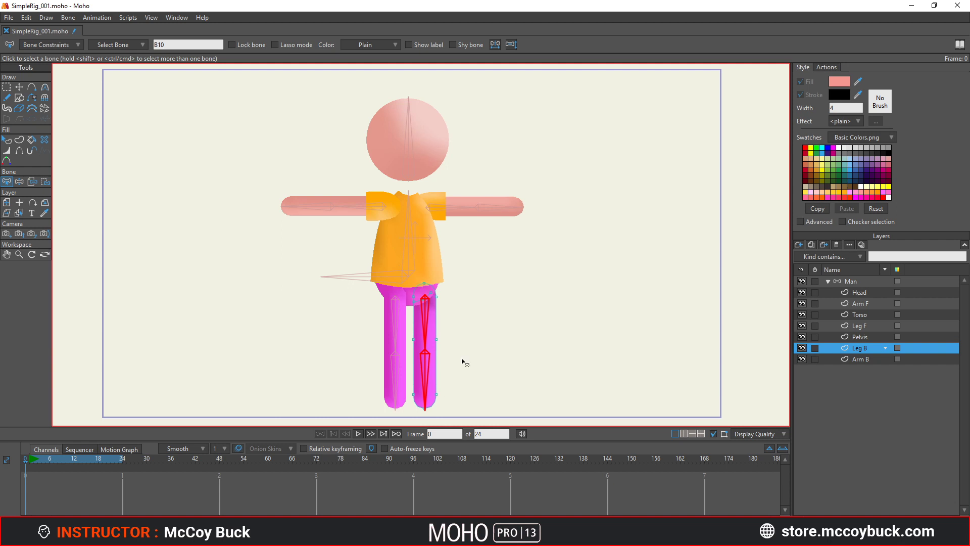
click(472, 276)
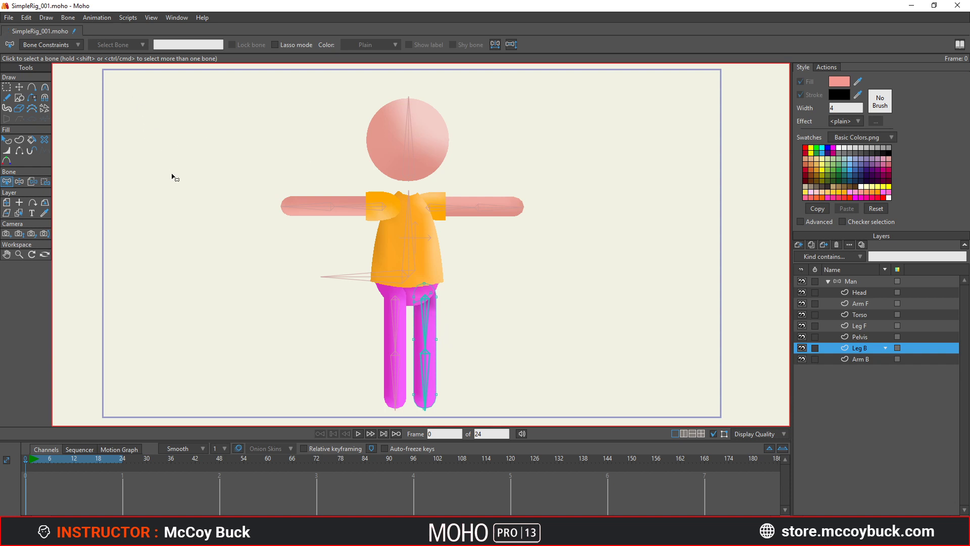
Flexi-bind the Arm B layer to bone B6 only, then reselect the Man bone layer.
click(858, 358)
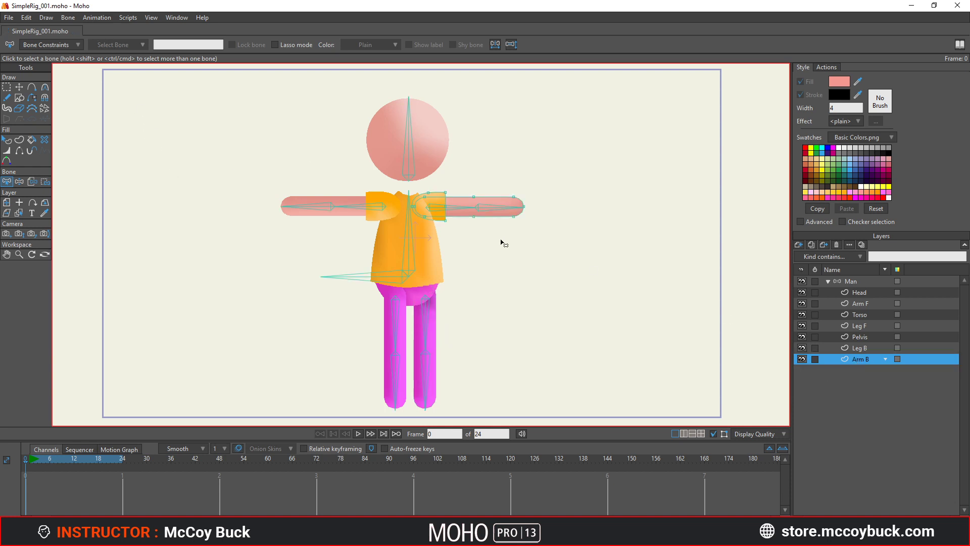
click(454, 210)
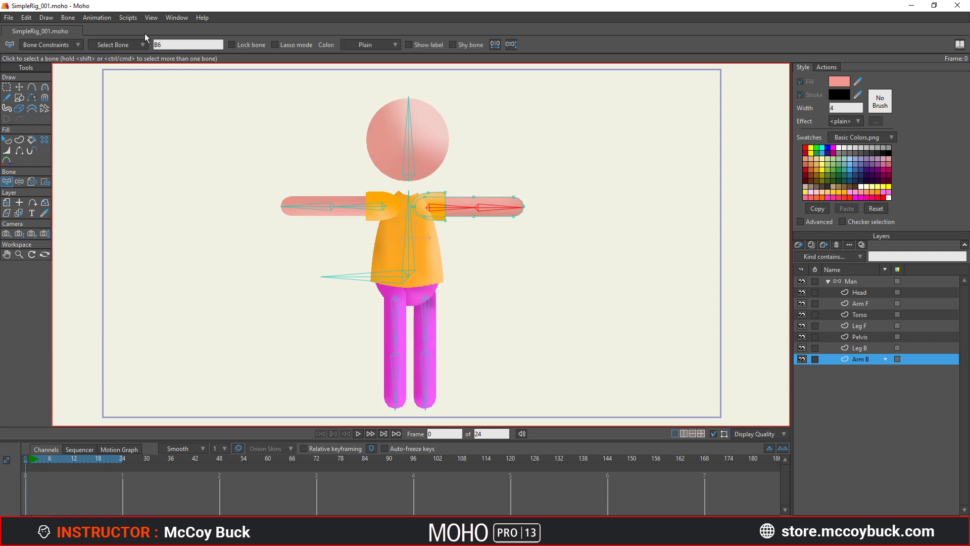
click(66, 20)
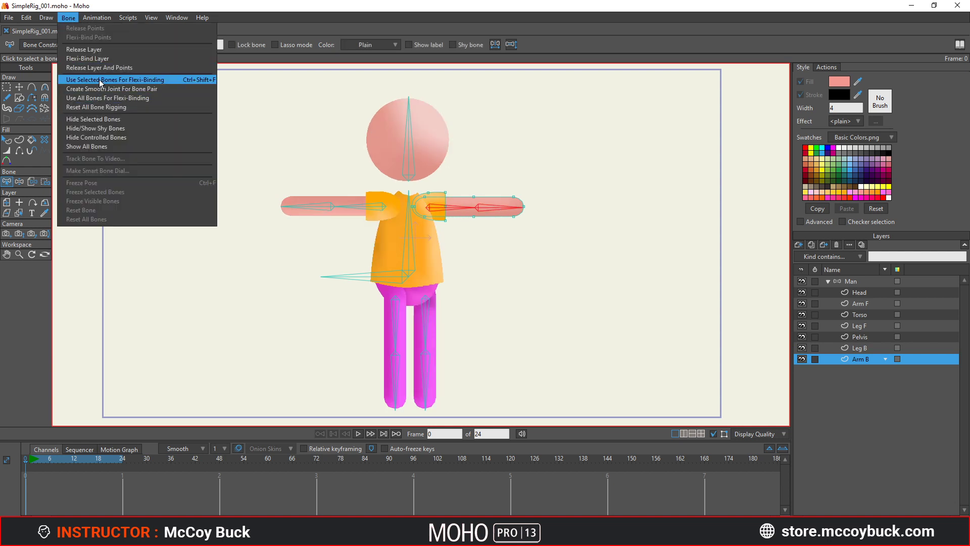
click(99, 79)
click(563, 308)
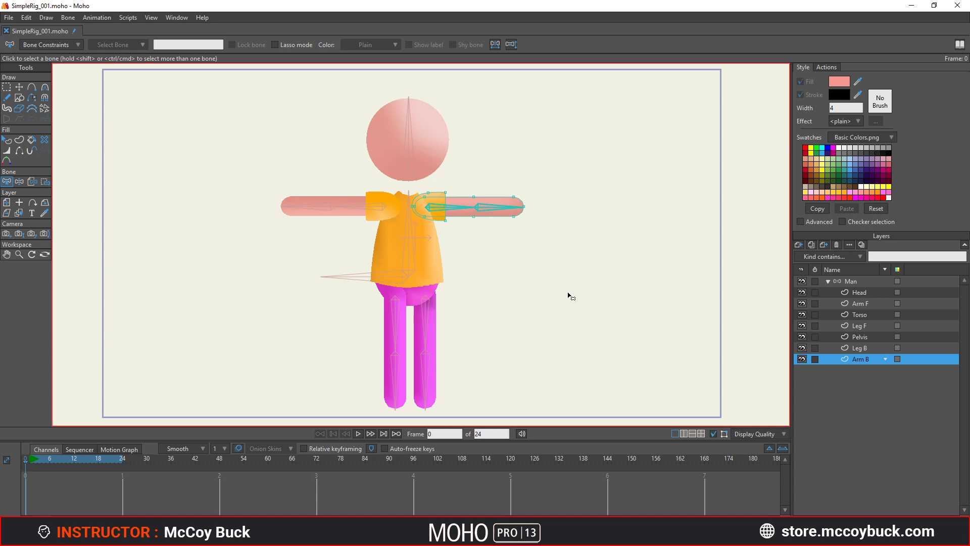
click(860, 280)
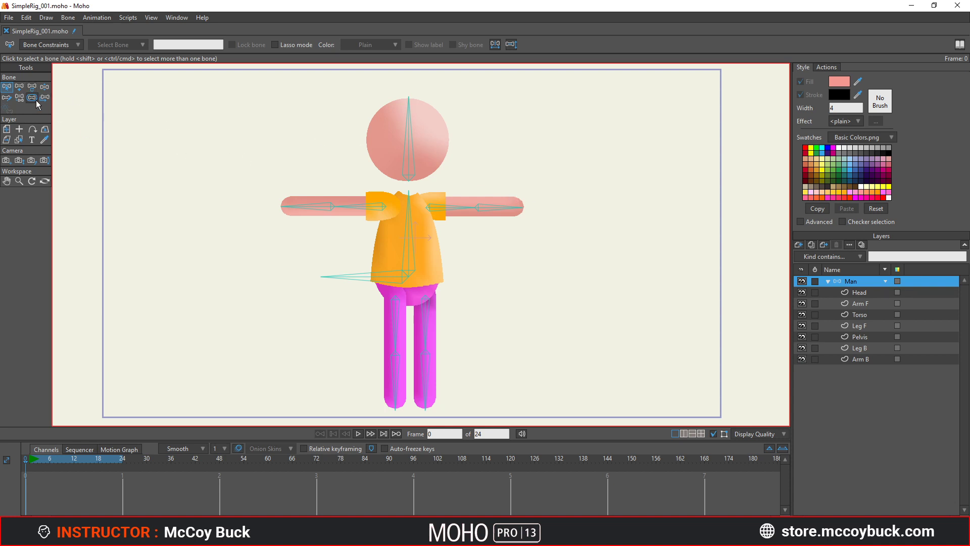
click(44, 87)
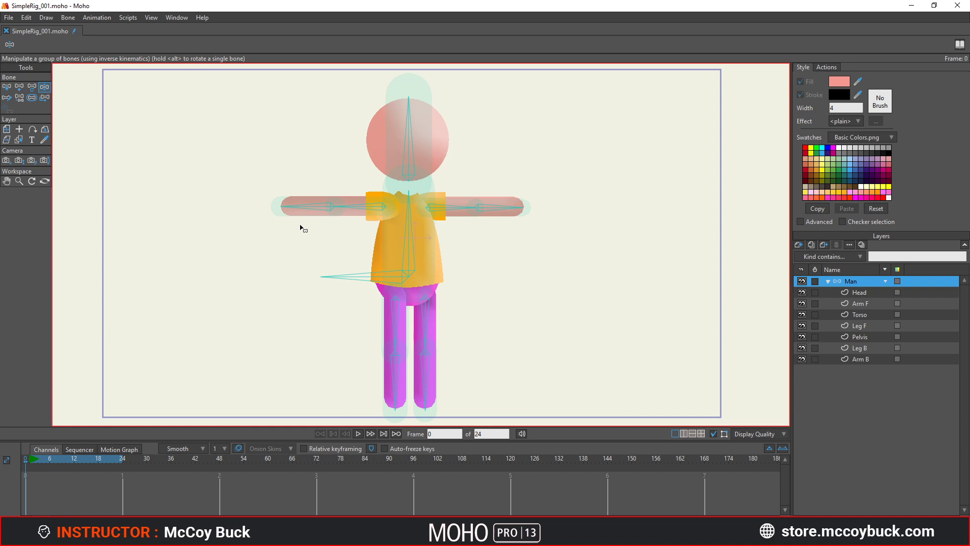
mouse_move(419, 118)
mouse_down()
mouse_move(439, 124)
mouse_move(372, 135)
mouse_move(379, 109)
mouse_move(430, 99)
mouse_move(460, 120)
mouse_move(388, 116)
mouse_move(420, 119)
mouse_up()
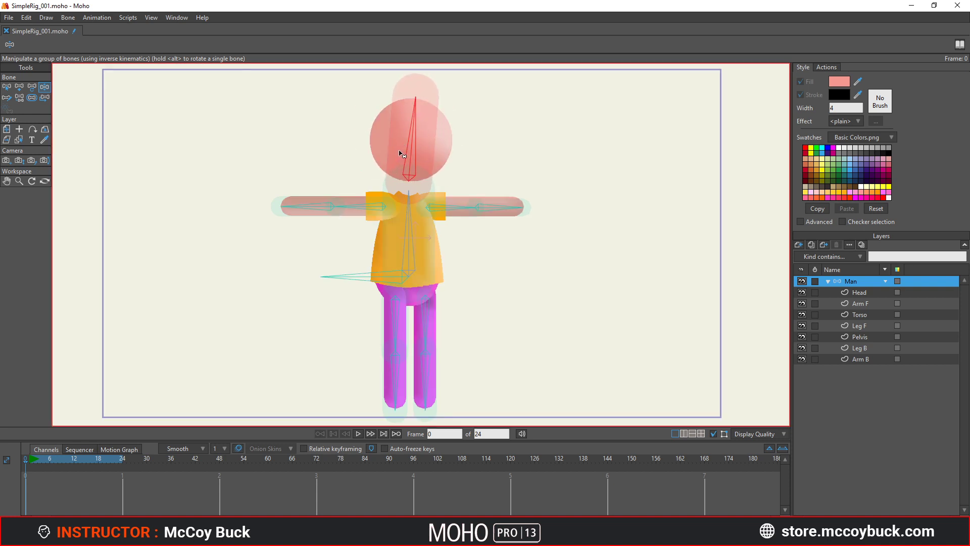
drag(342, 232, 334, 252)
drag(460, 221, 498, 147)
drag(442, 237, 401, 268)
drag(395, 384, 377, 351)
drag(425, 329, 390, 340)
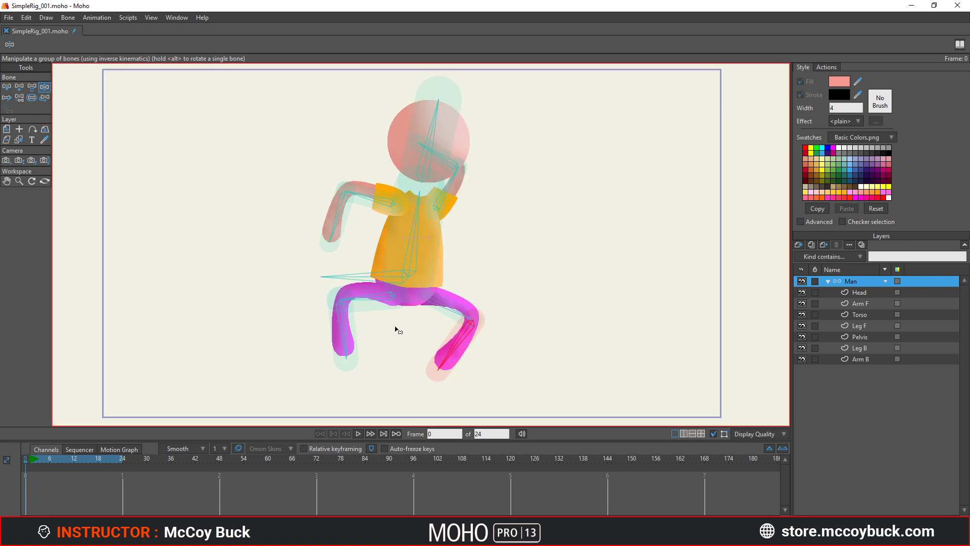
drag(331, 230, 300, 238)
scroll(366, 221, up, 4)
scroll(371, 223, down, 3)
drag(463, 212, 532, 198)
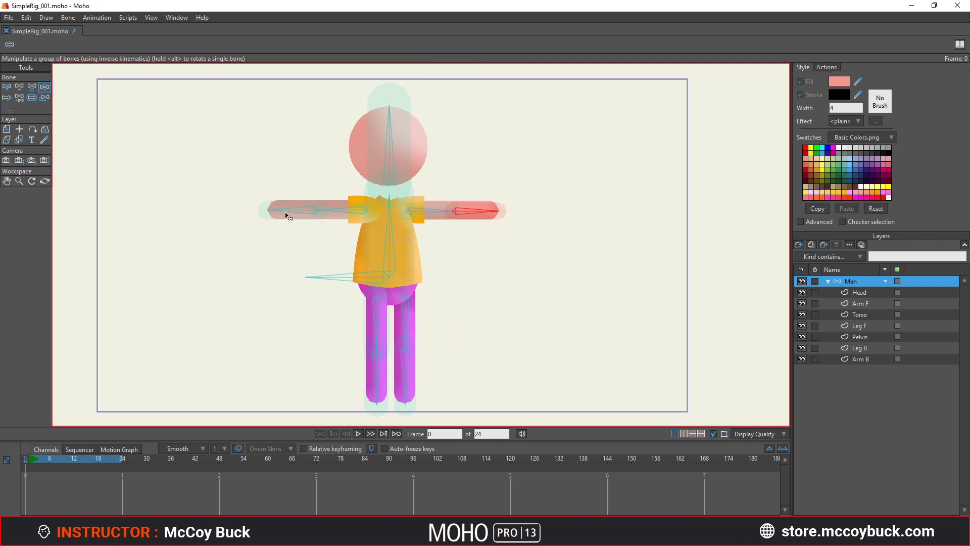
Drag the front forearm bone so the arm bends at the elbow with the forearm upright.
click(314, 210)
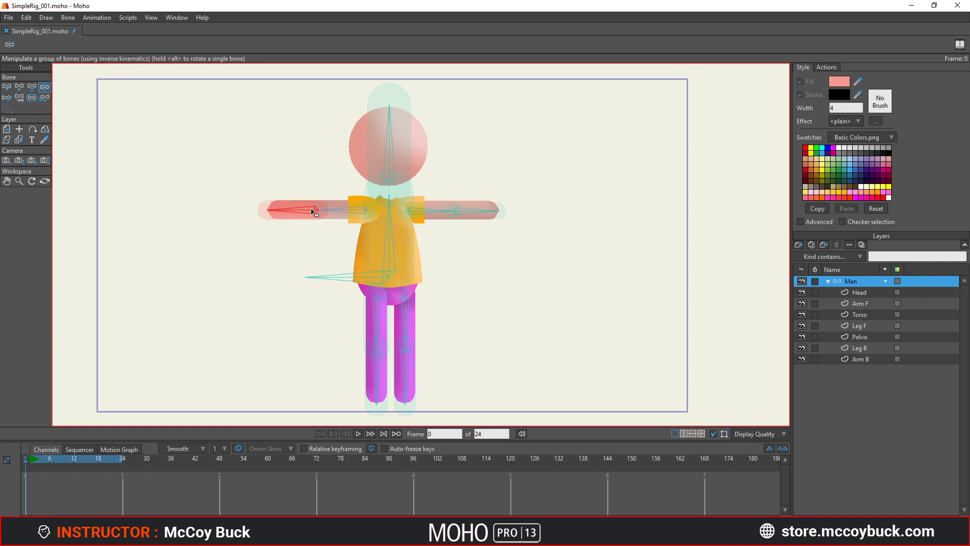
scroll(264, 234, up, 3)
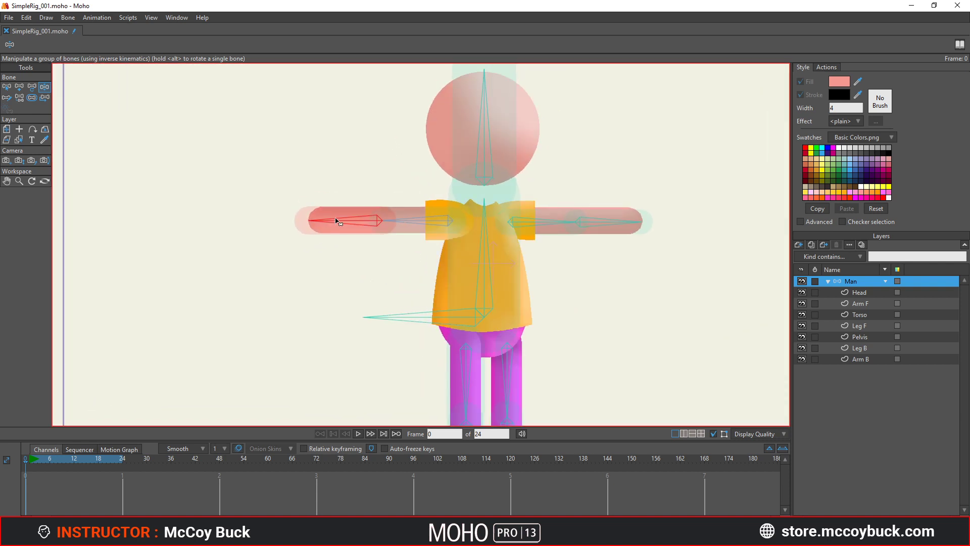
drag(336, 219, 377, 147)
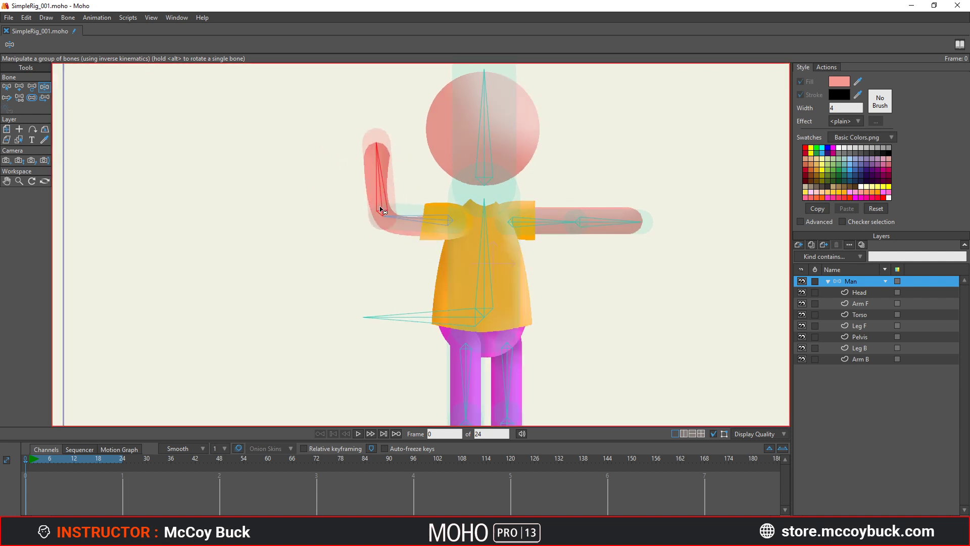
drag(383, 208, 383, 208)
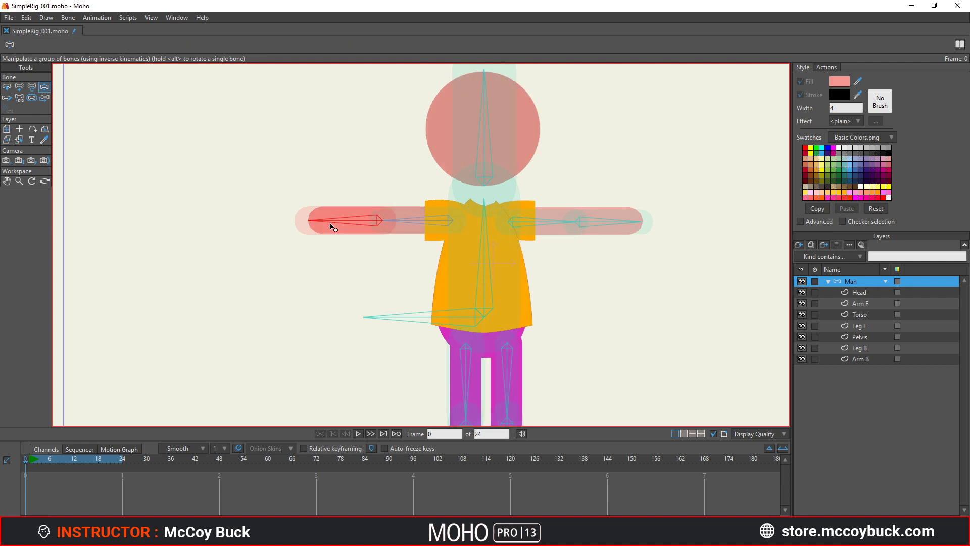
drag(326, 221, 388, 157)
scroll(414, 210, up, 4)
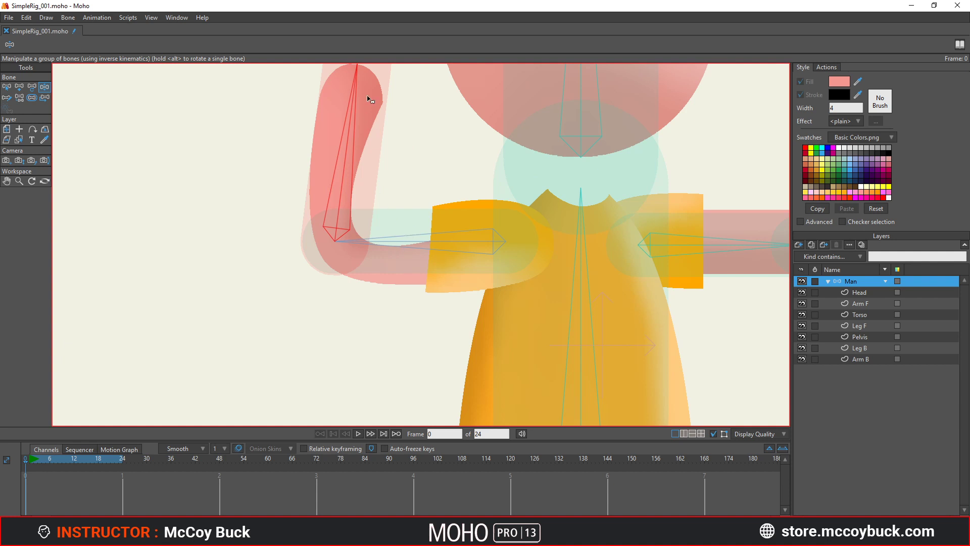
drag(381, 239, 364, 268)
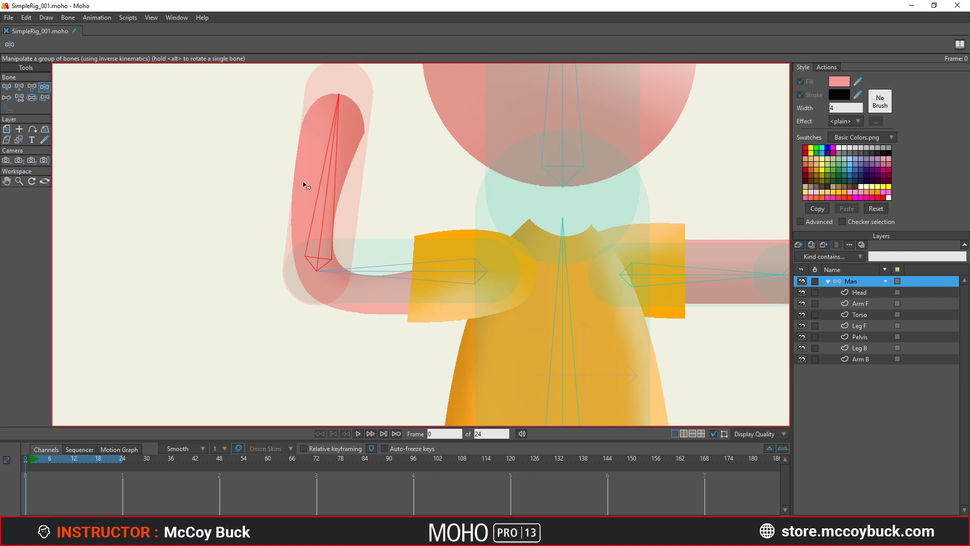
With Bone Strength, resize the arm bones' influence, lowering strength to 0.4870 then 0.1792.
click(31, 98)
drag(342, 158, 280, 179)
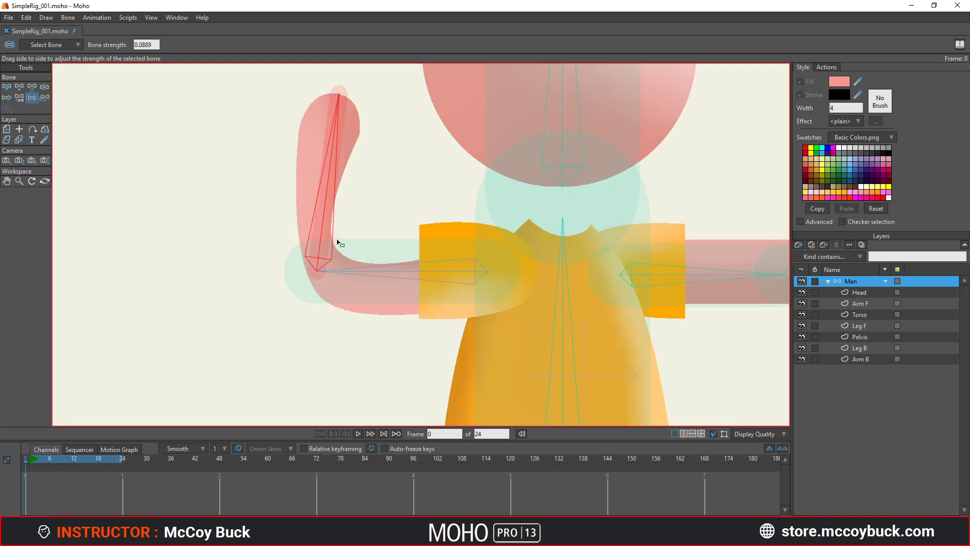
drag(393, 270, 389, 235)
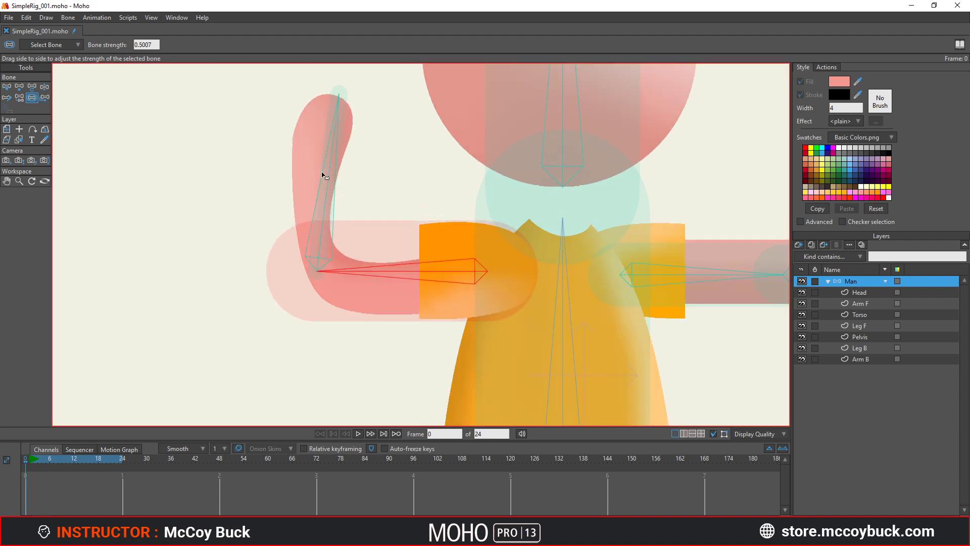
drag(377, 293, 385, 280)
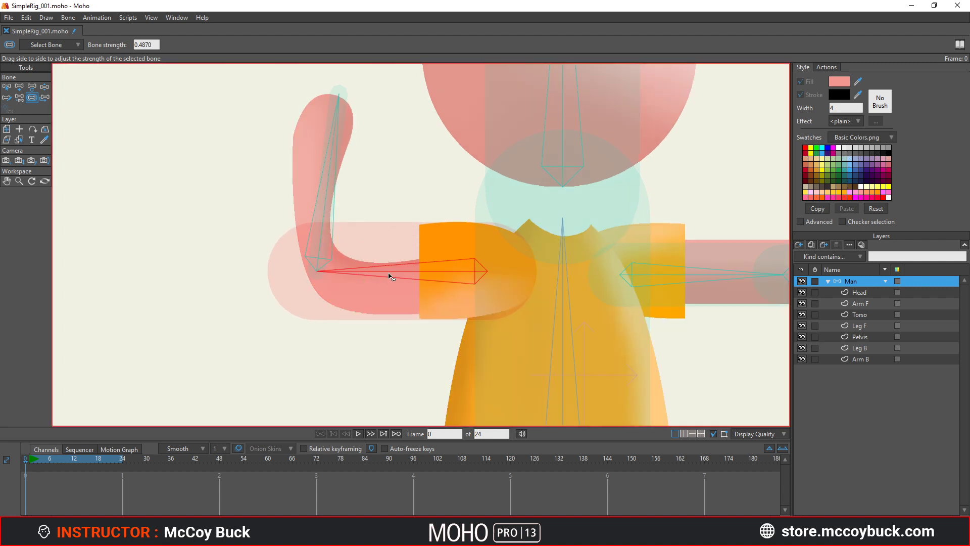
drag(415, 277, 390, 265)
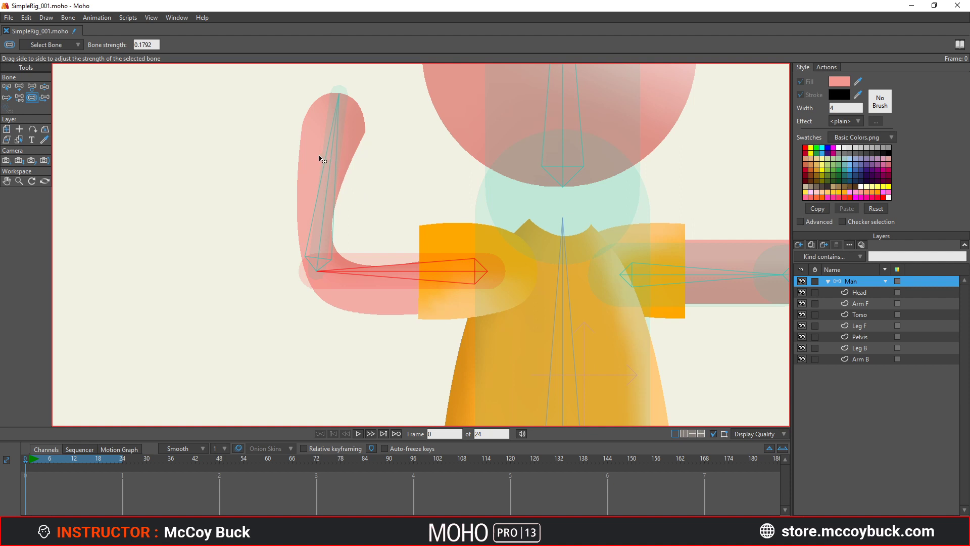
Retune the raised and horizontal arm bones' strengths, then swing the arm to test the bend.
drag(319, 158, 470, 260)
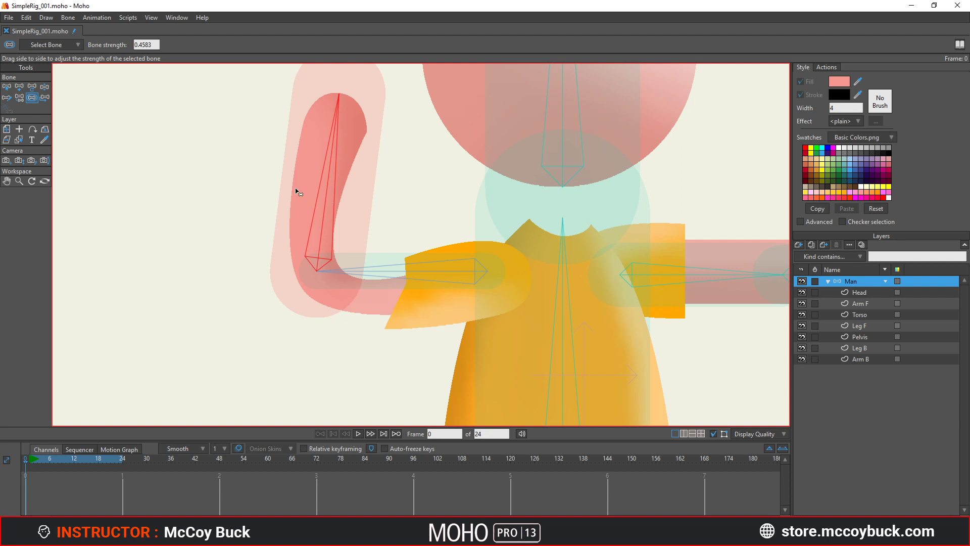
drag(331, 177, 282, 186)
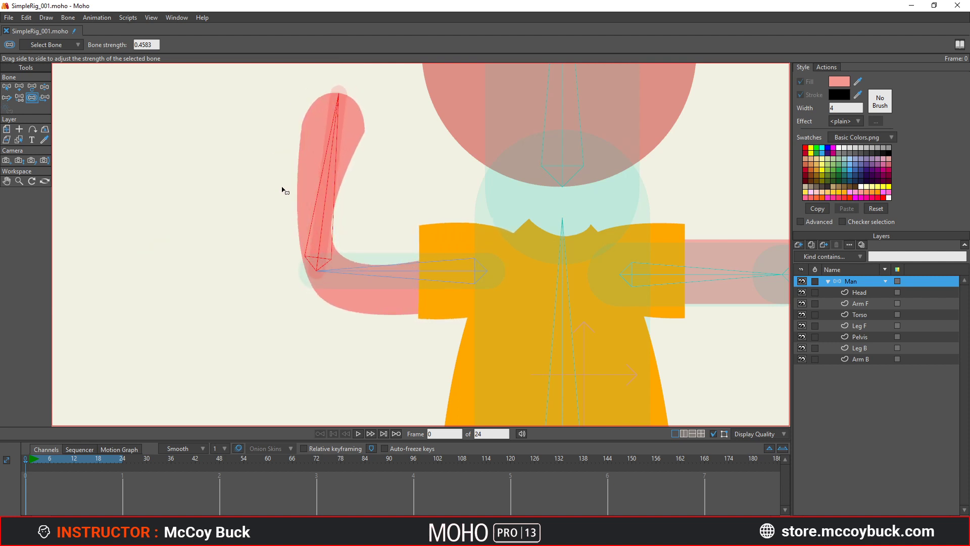
click(377, 268)
mouse_move(377, 271)
mouse_down()
mouse_move(399, 303)
mouse_move(342, 160)
mouse_up()
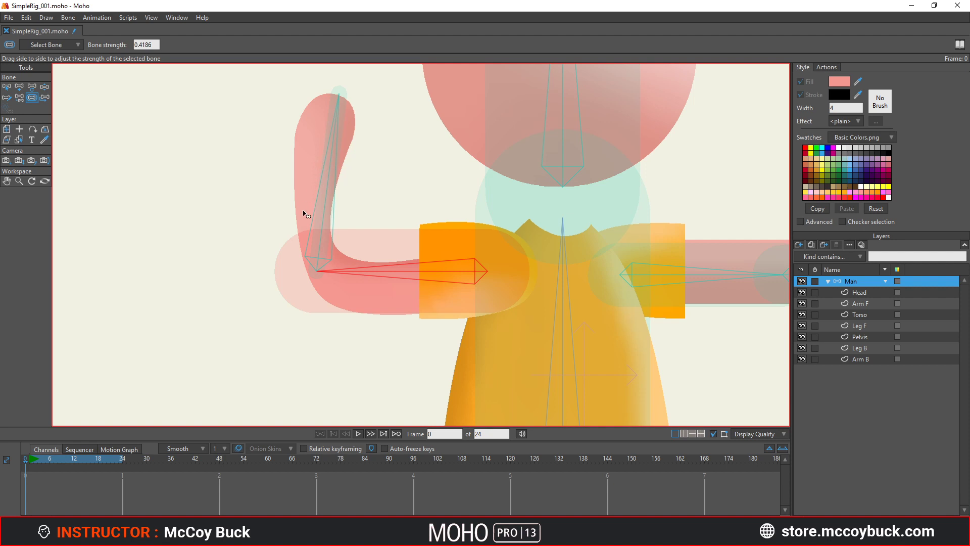
key(z)
mouse_move(318, 183)
mouse_down()
mouse_move(195, 303)
mouse_move(262, 183)
mouse_move(335, 154)
mouse_move(217, 259)
mouse_move(333, 178)
mouse_move(229, 251)
mouse_move(311, 188)
mouse_up()
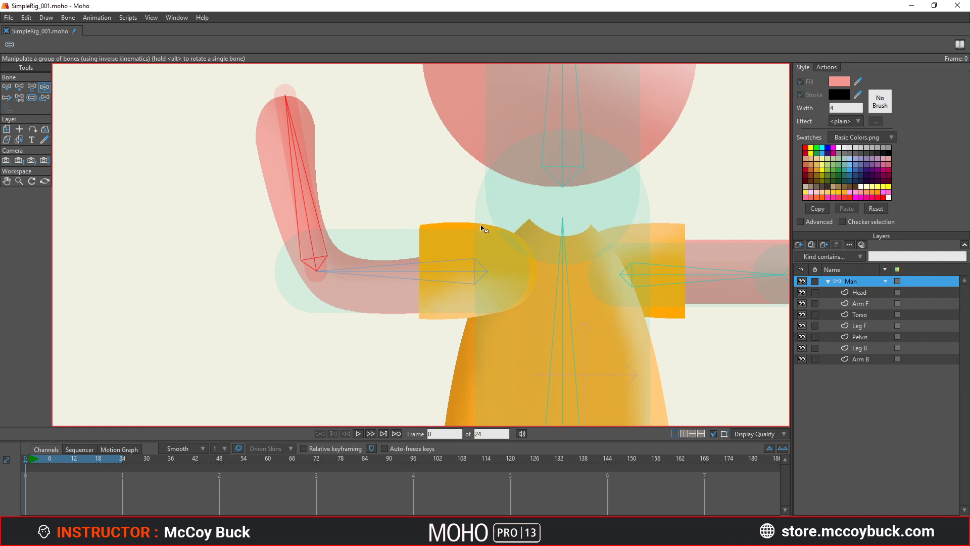
Swing the arm to test it, then bend the other arm so its forearm points up.
drag(356, 204, 253, 361)
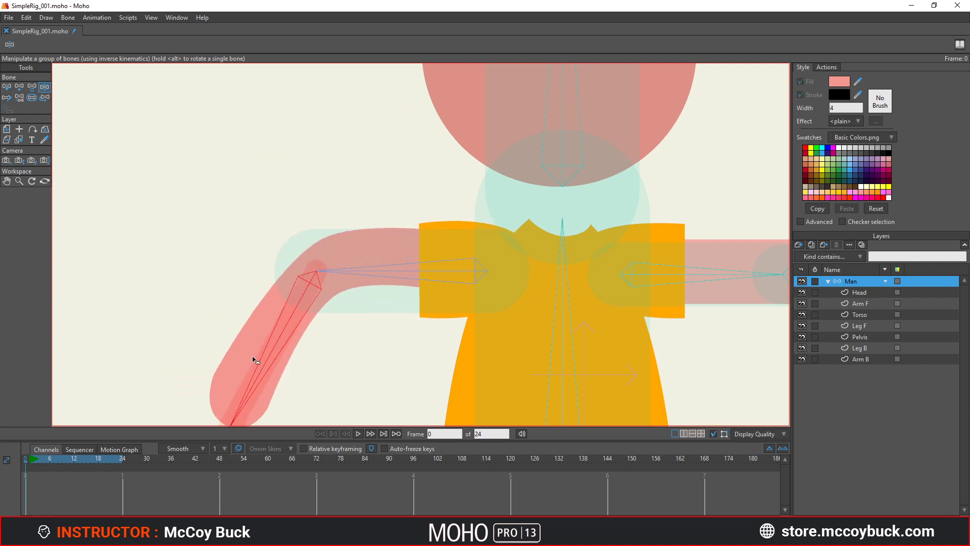
scroll(353, 306, down, 5)
drag(314, 260, 303, 238)
drag(474, 208, 485, 169)
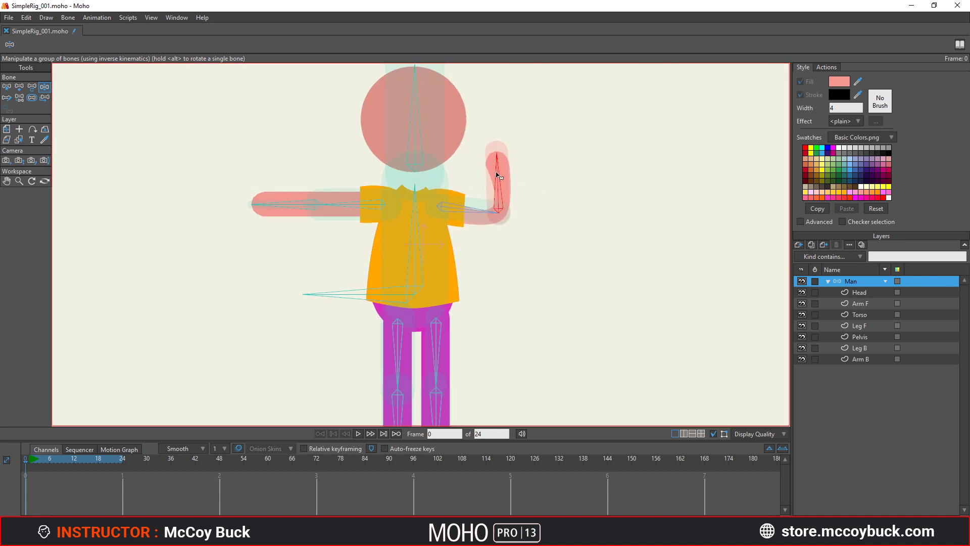
scroll(498, 175, up, 3)
Narrow the raised forearm's strength region and swing the forearm down and up to check deformation.
key(s)
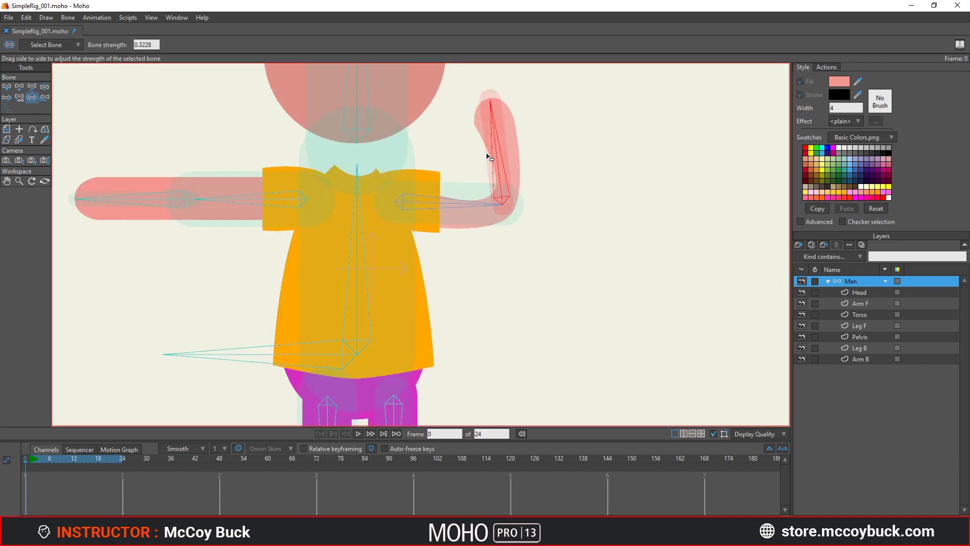
drag(489, 157, 505, 145)
key(z)
key(s)
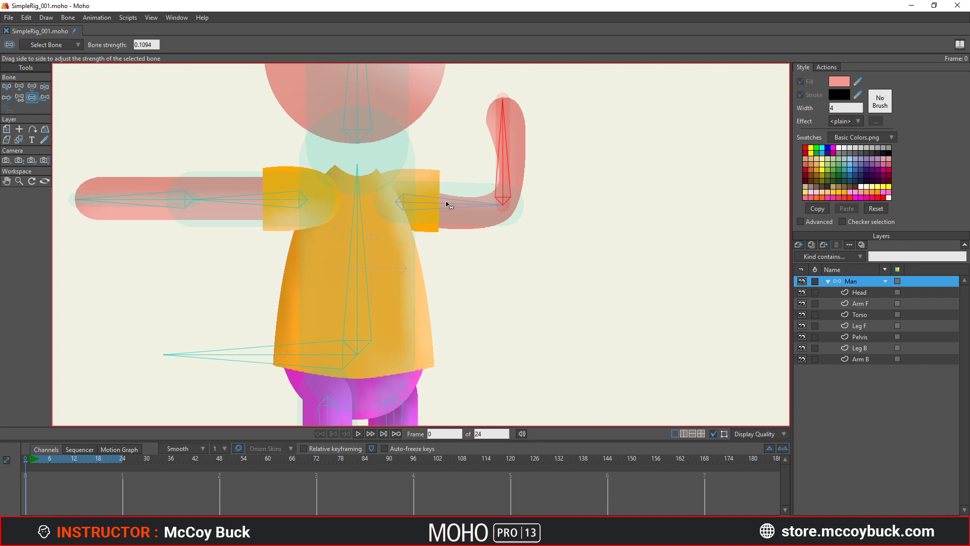
key(z)
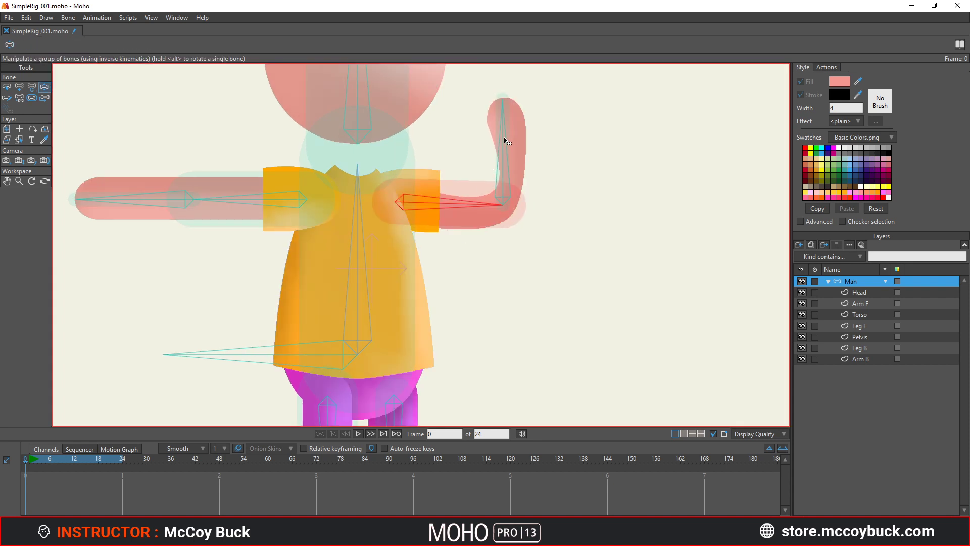
drag(503, 152, 526, 275)
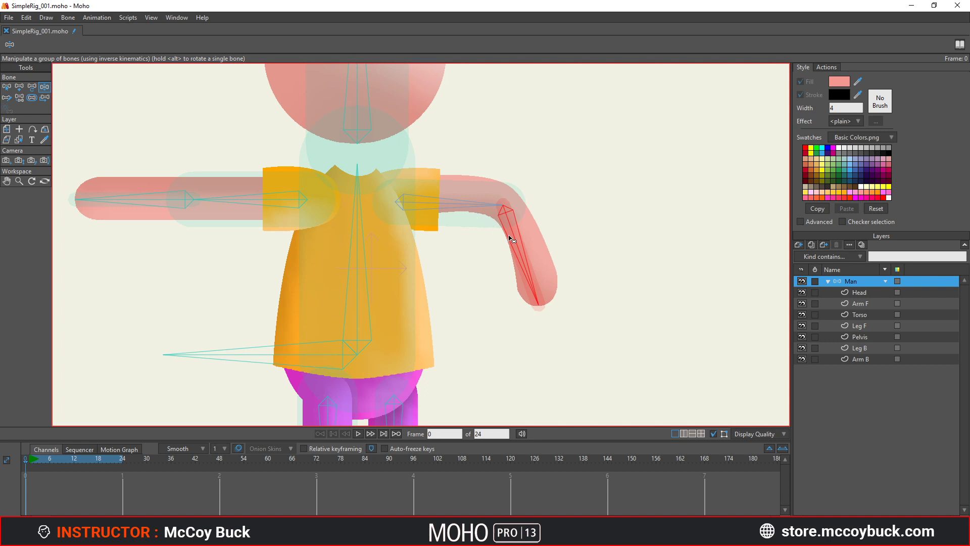
drag(512, 240, 533, 164)
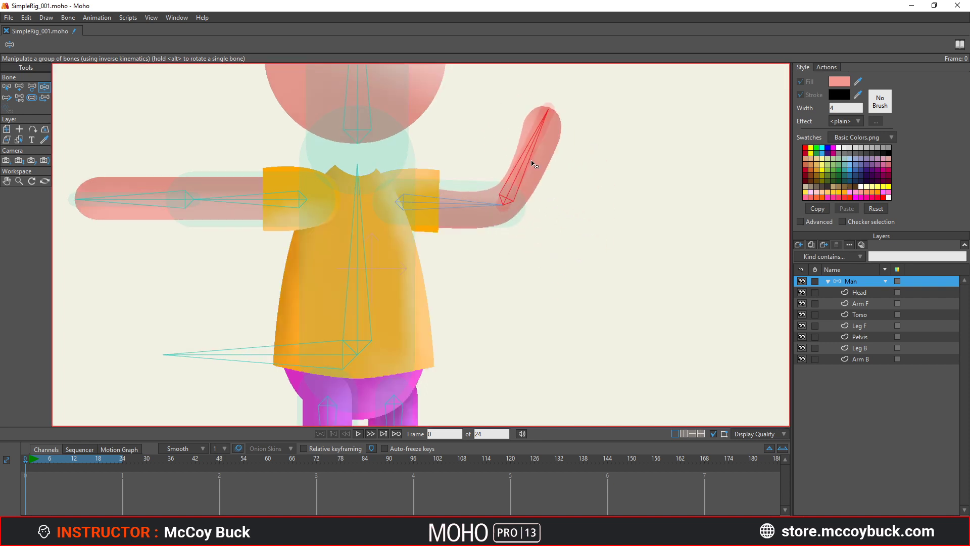
key(s)
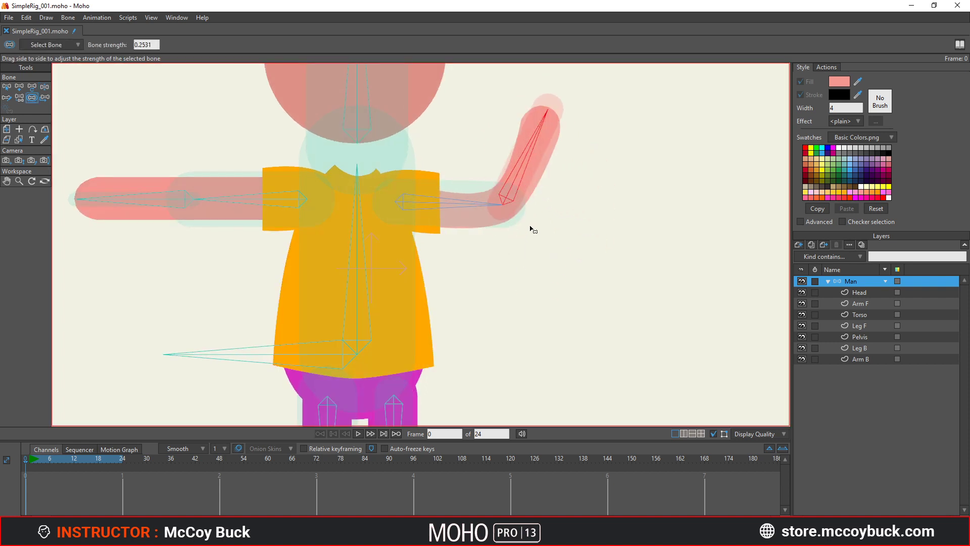
key(z)
mouse_move(520, 147)
mouse_down()
mouse_move(537, 238)
mouse_move(518, 143)
mouse_move(531, 259)
mouse_move(552, 219)
mouse_move(493, 126)
mouse_move(509, 147)
mouse_up()
Set the forearm bone's strength to 0.2531 and swing the forearm to test the bend.
key(s)
click(449, 211)
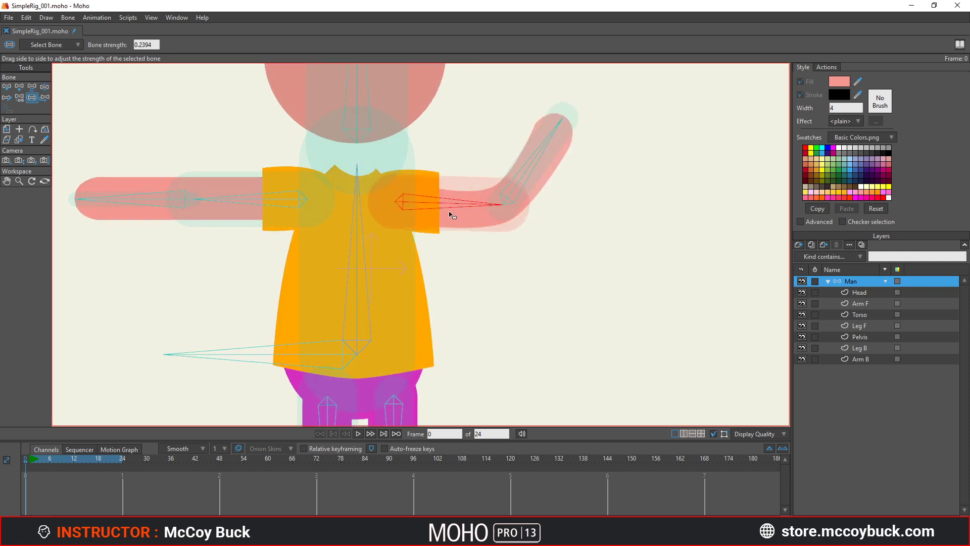
click(545, 158)
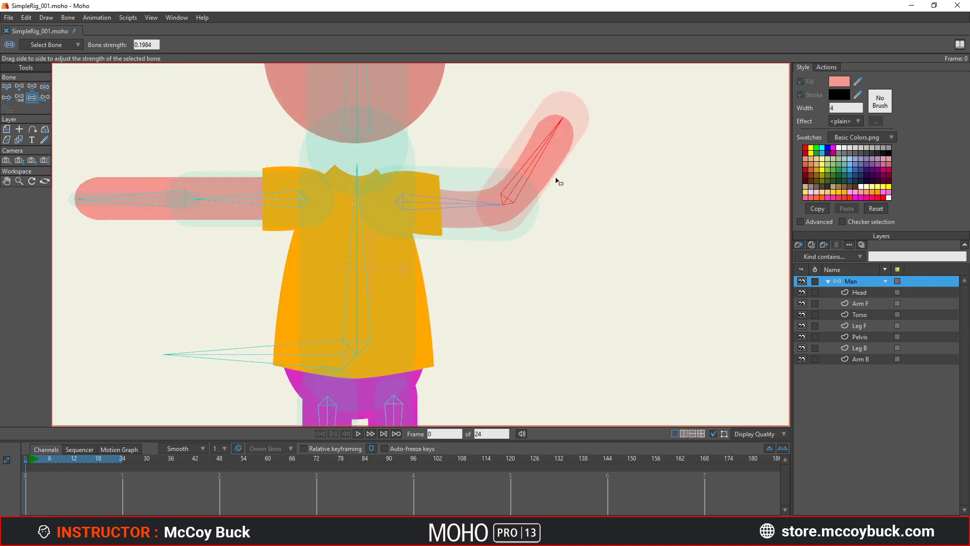
drag(559, 181, 542, 239)
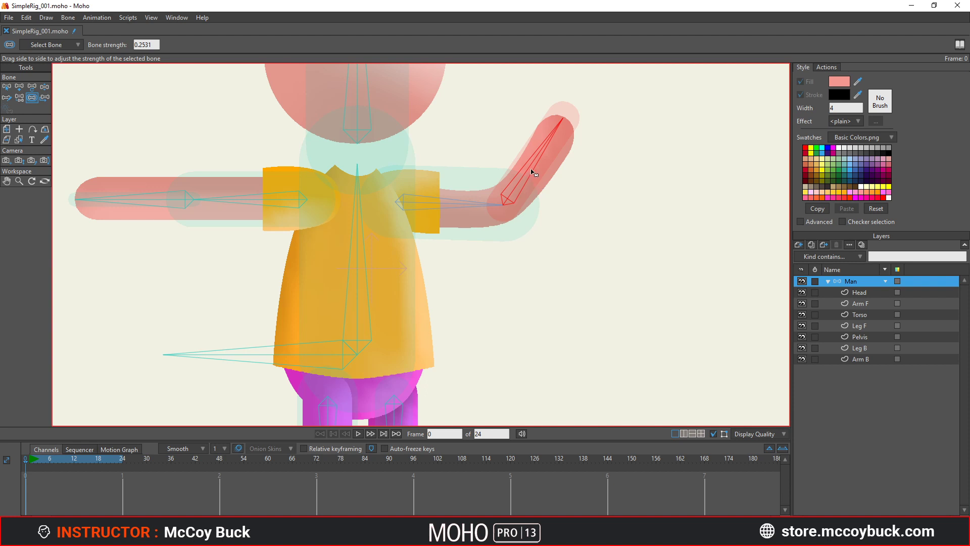
key(z)
drag(535, 165, 593, 152)
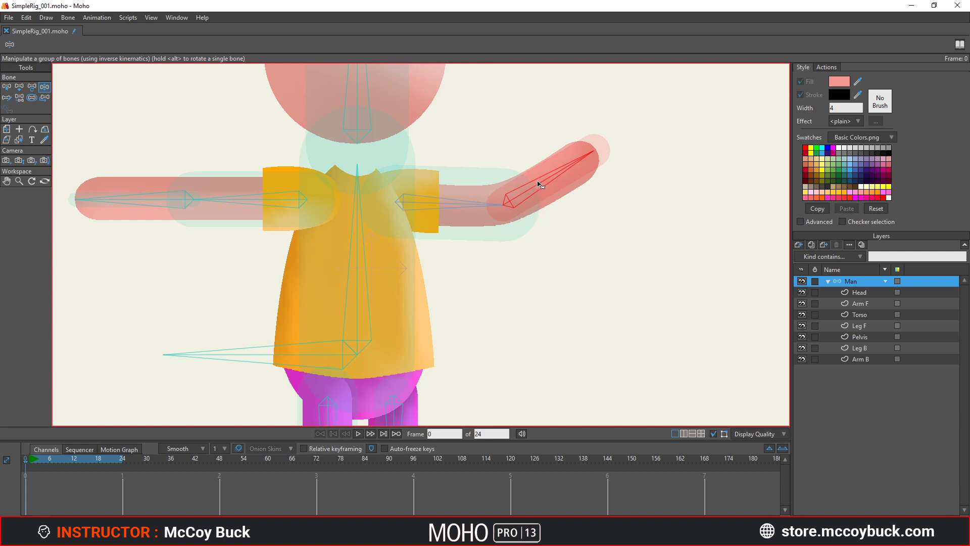
drag(540, 185, 560, 233)
Pose both forearms to compare, then raise the forearm strength to 0.4378 and retest.
drag(150, 213, 154, 285)
drag(534, 217, 500, 101)
drag(208, 216, 98, 139)
drag(501, 132, 526, 162)
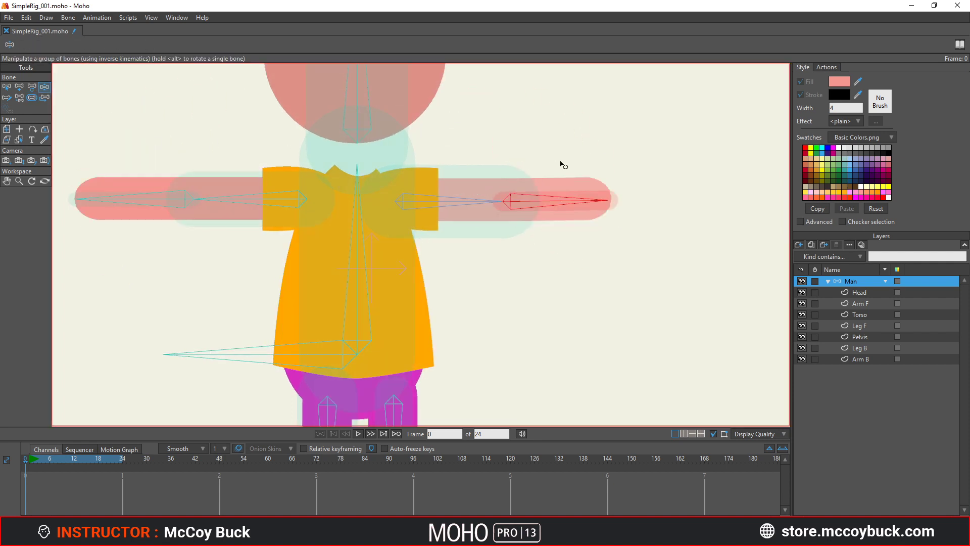
drag(584, 195, 441, 229)
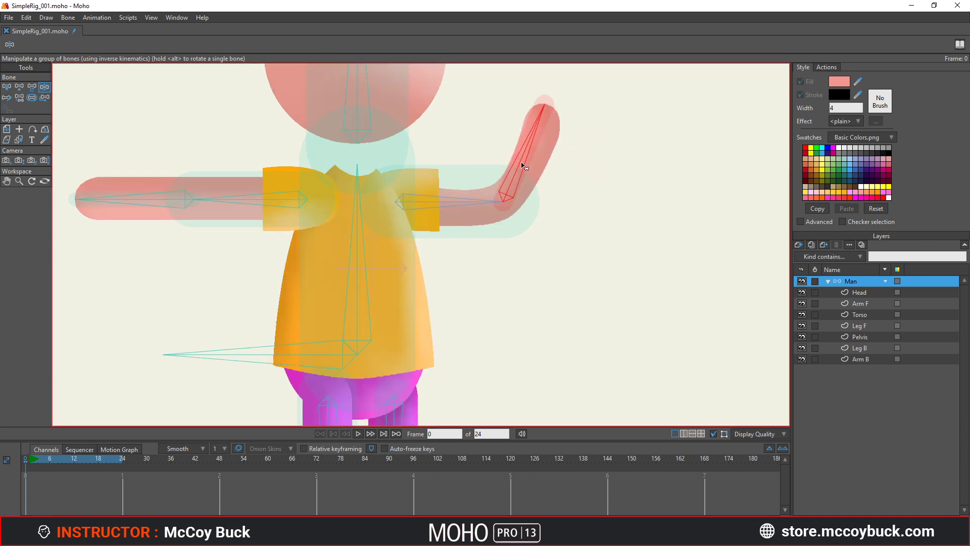
key(s)
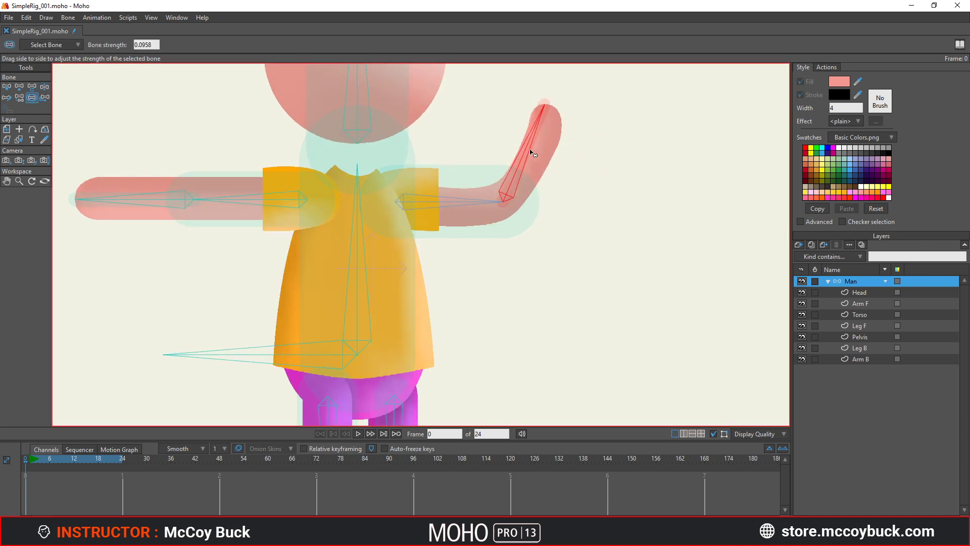
drag(553, 287, 566, 183)
key(z)
Swing the other forearm outward and tilt the upper body with the torso bone.
scroll(175, 233, down, 3)
drag(141, 210, 146, 138)
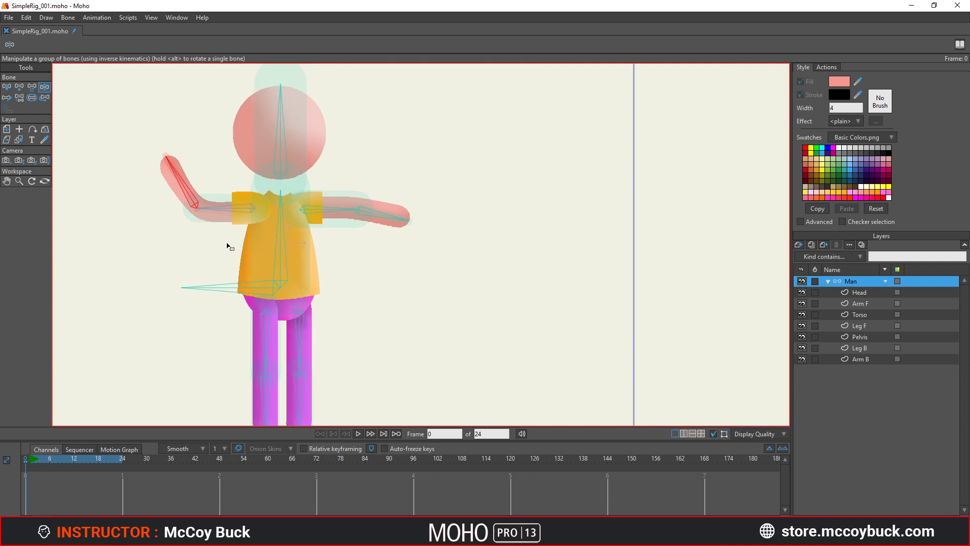
scroll(230, 245, down, 2)
scroll(281, 218, up, 4)
scroll(281, 219, down, 3)
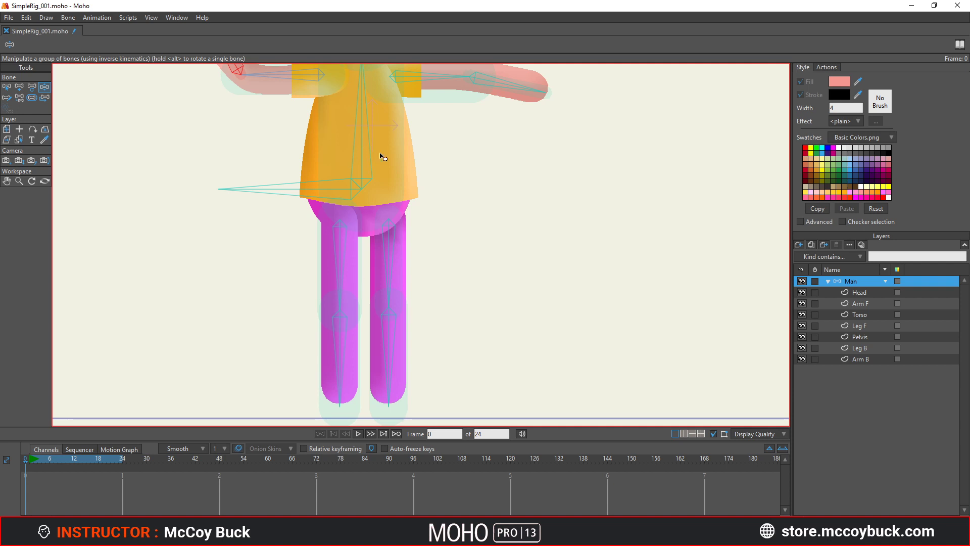
scroll(382, 157, down, 3)
scroll(382, 157, up, 2)
click(366, 191)
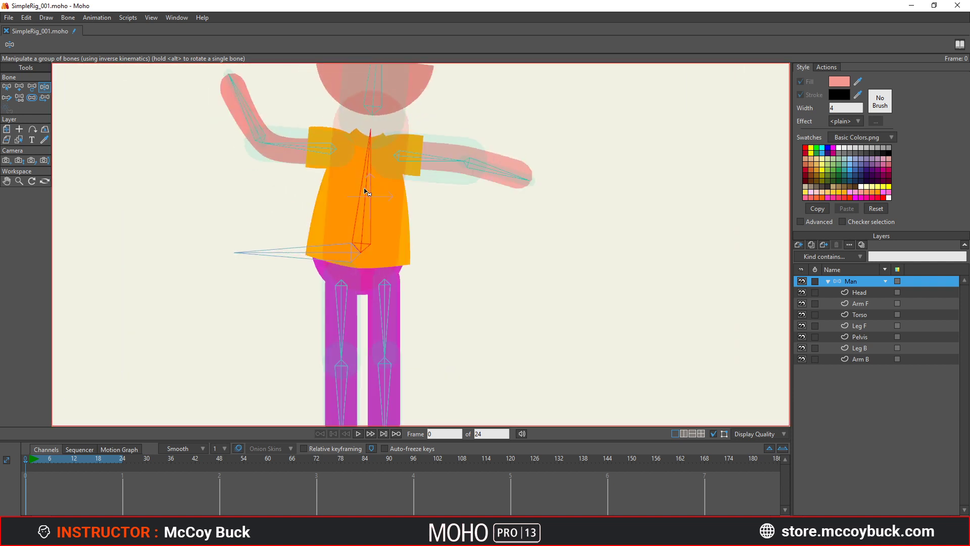
drag(366, 191, 393, 185)
Reset to the rest pose and swing the torso back and forth to check the arms follow.
scroll(377, 186, down, 1)
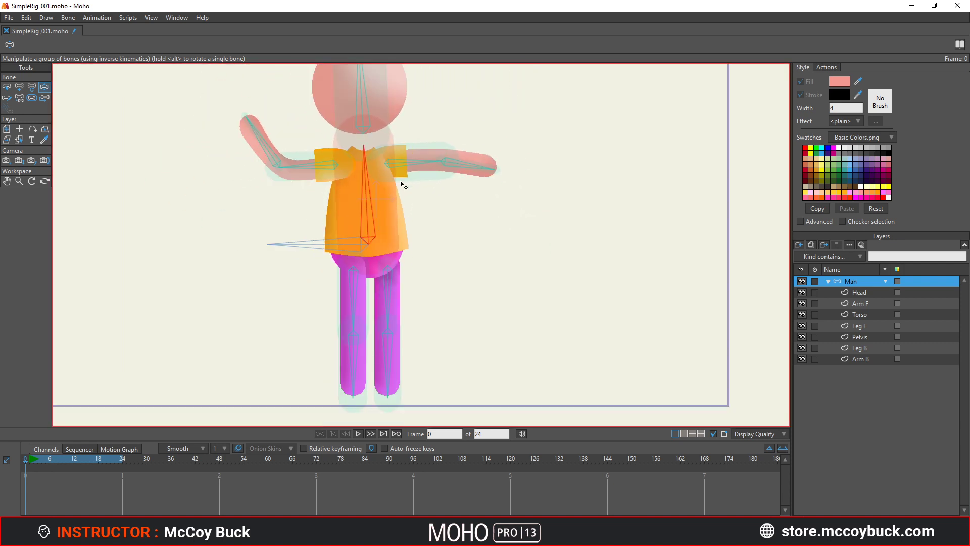
scroll(410, 248, up, 2)
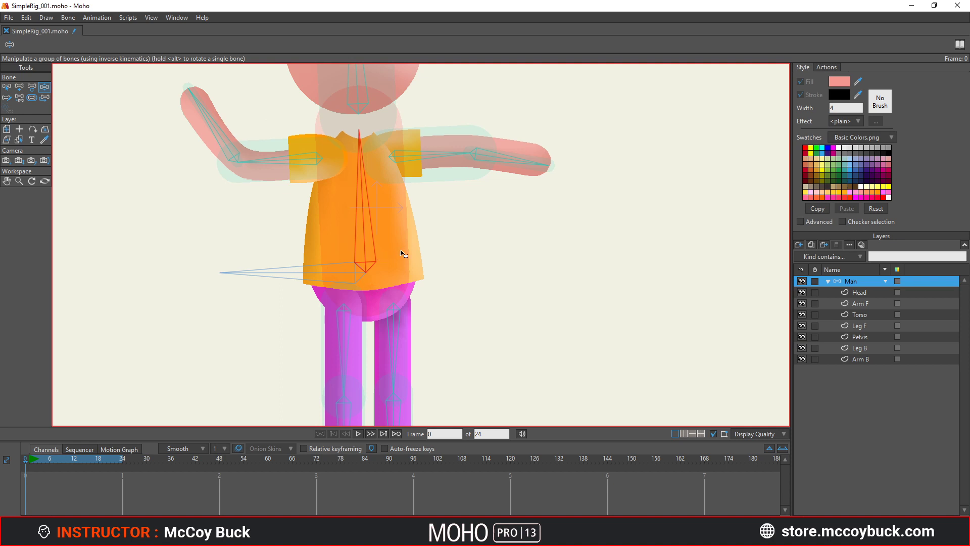
key(s)
key(z)
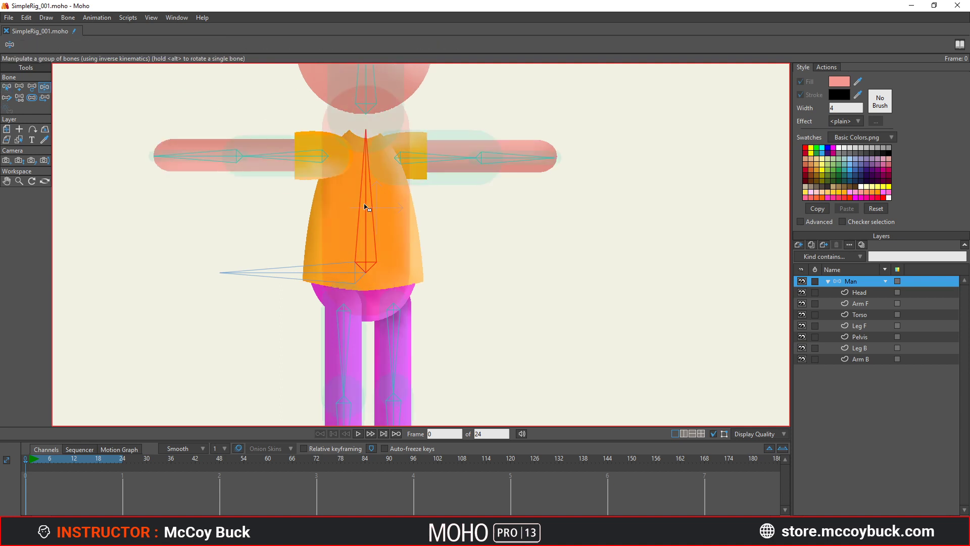
drag(384, 216, 357, 214)
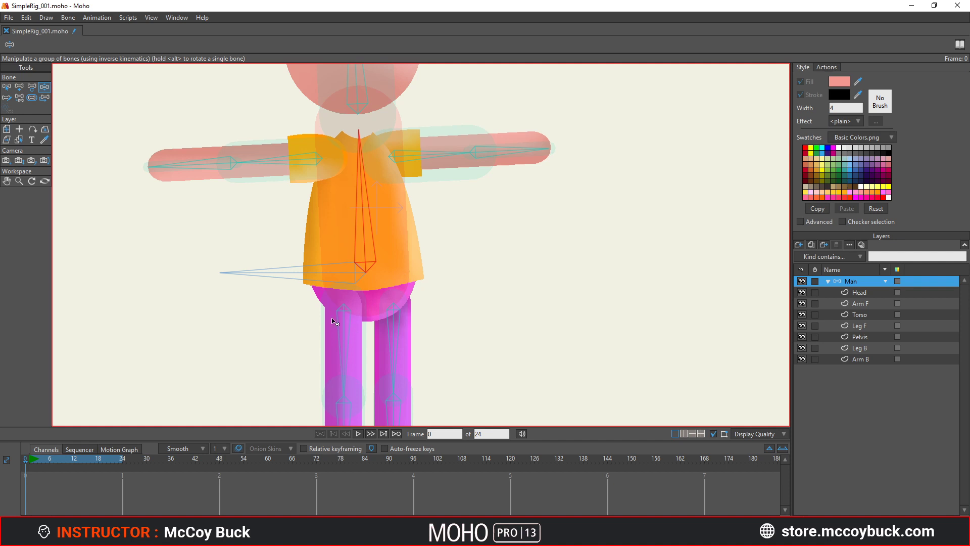
drag(362, 225, 383, 234)
Lift the front leg, set lower-leg bone B9's strength to 0.0492, and retest the knee bend.
key(z)
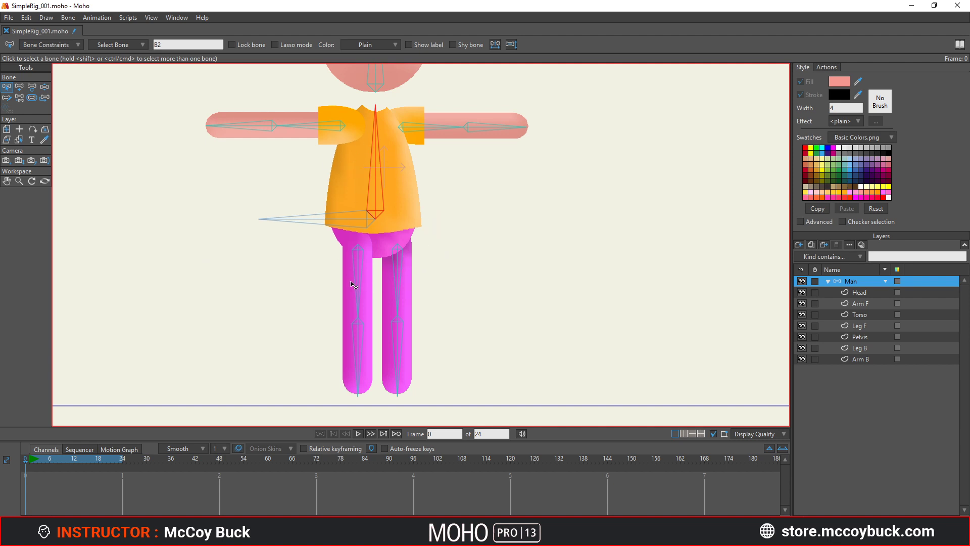
key(z)
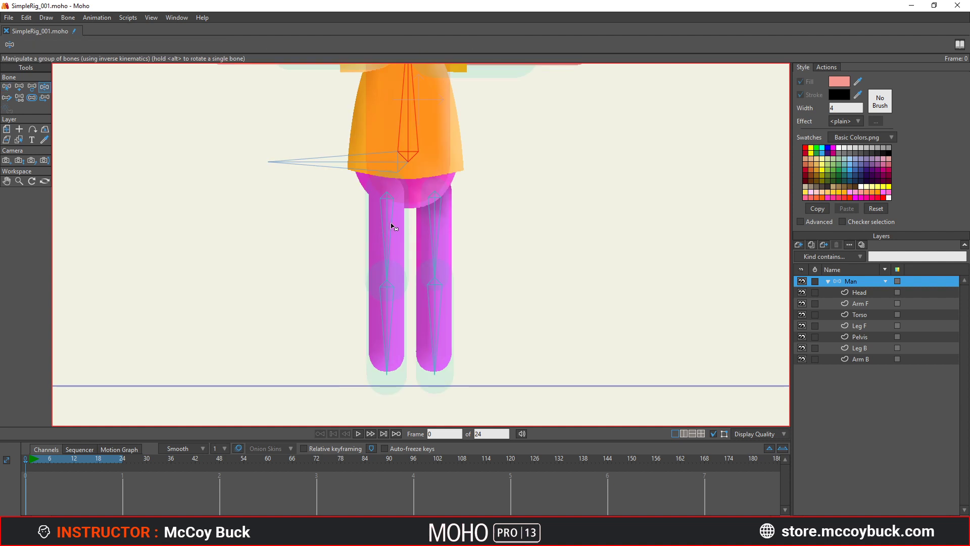
drag(391, 227, 346, 275)
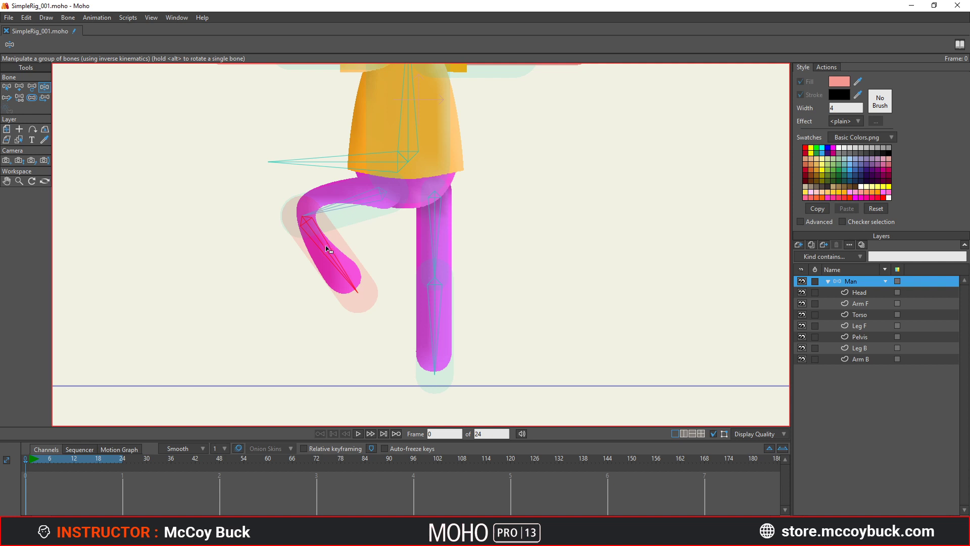
key(s)
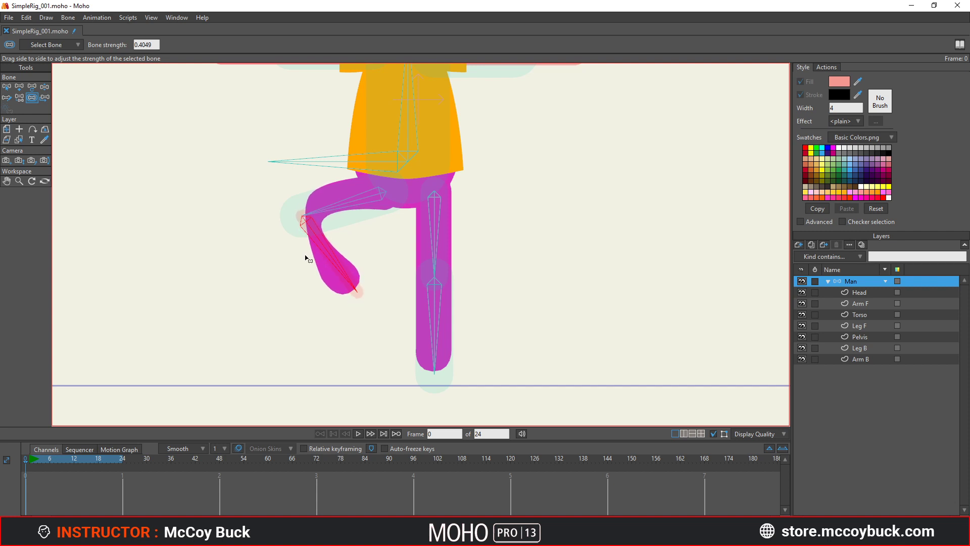
click(355, 208)
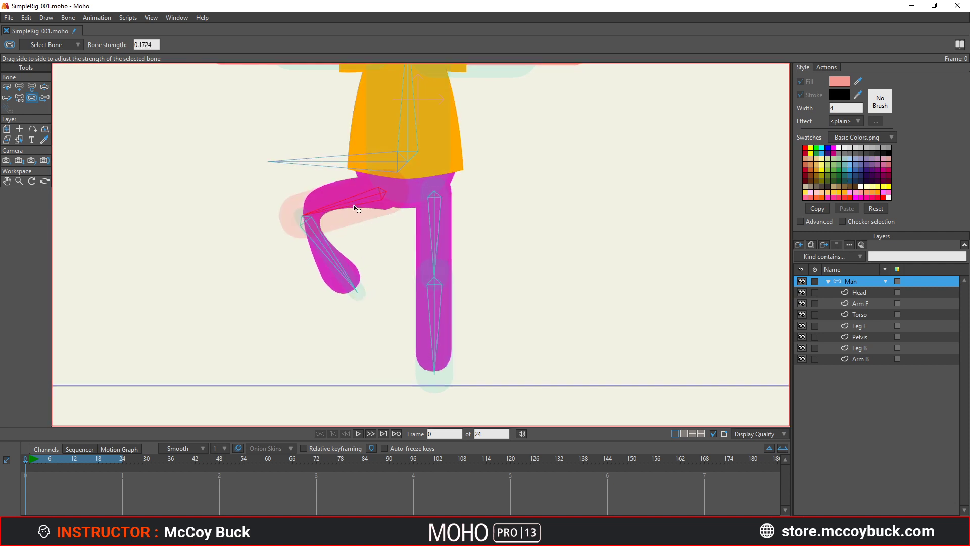
click(349, 260)
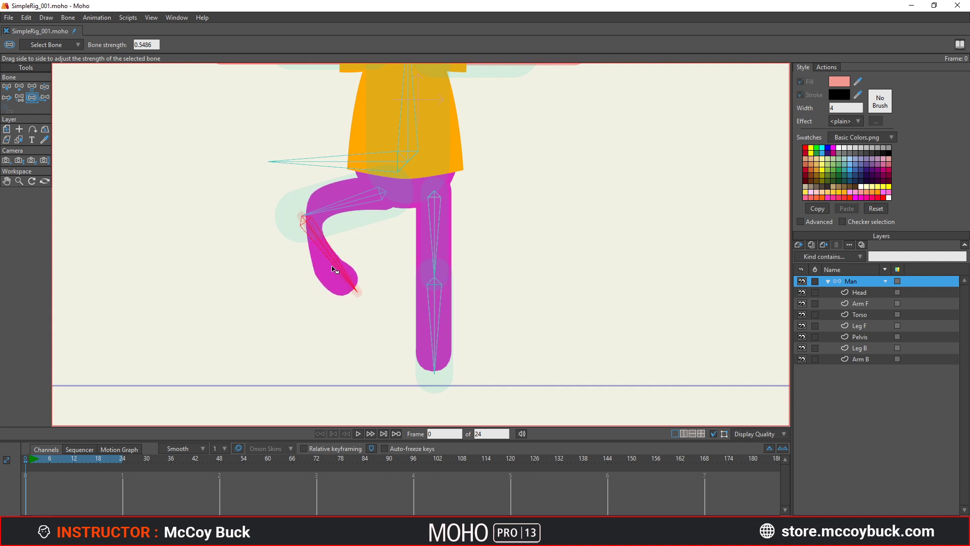
drag(334, 270, 310, 282)
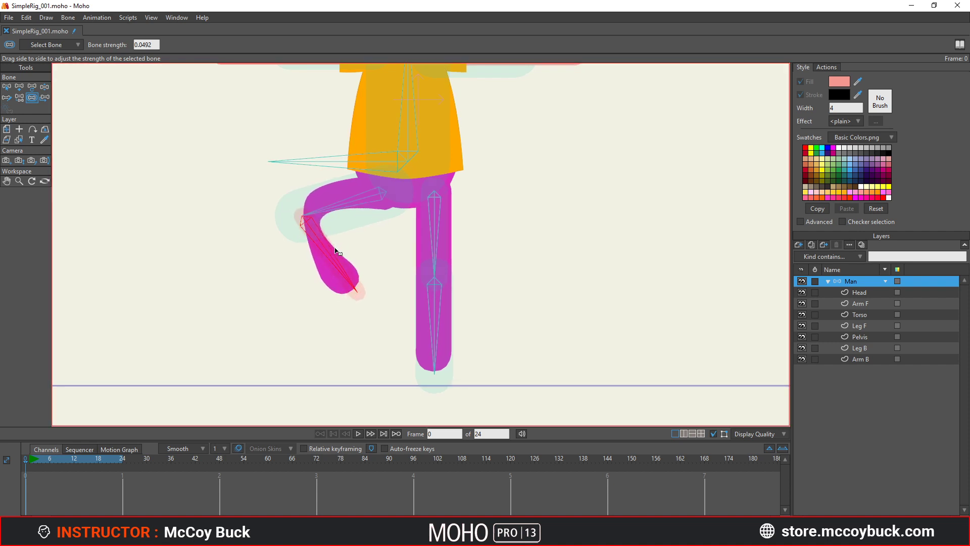
key(z)
drag(337, 249, 268, 250)
Lift and bend the back leg, raise its thigh bone strength to 0.2339, and retest the knee.
key(b)
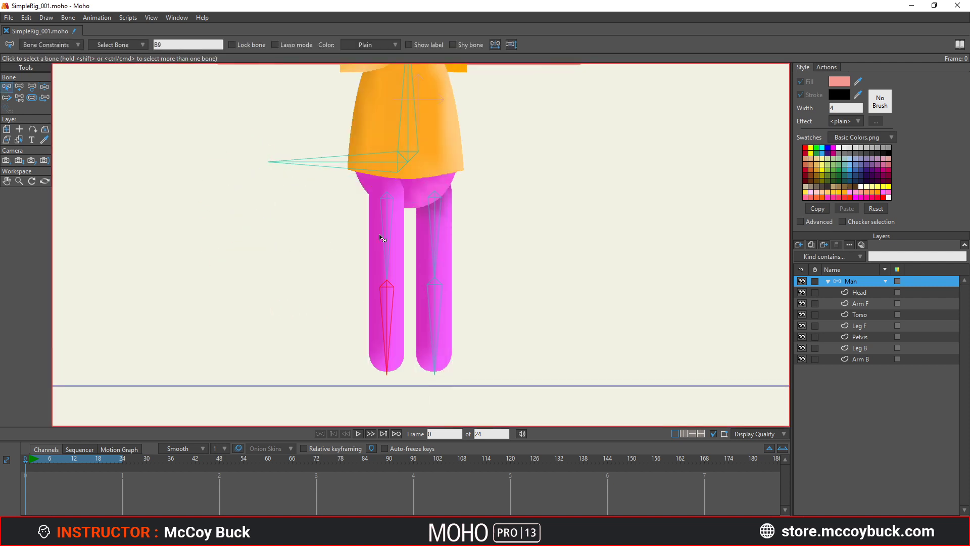
key(z)
drag(434, 226, 548, 204)
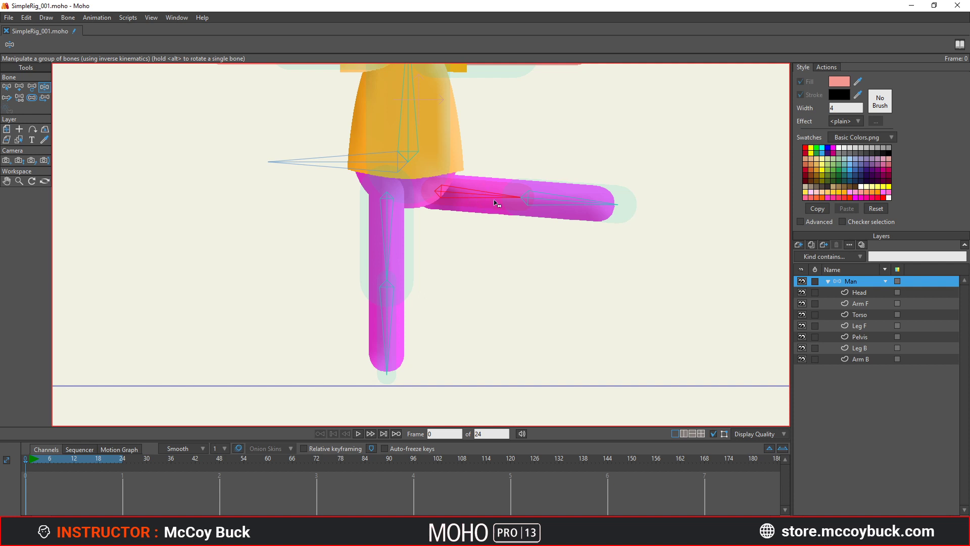
drag(558, 200, 493, 245)
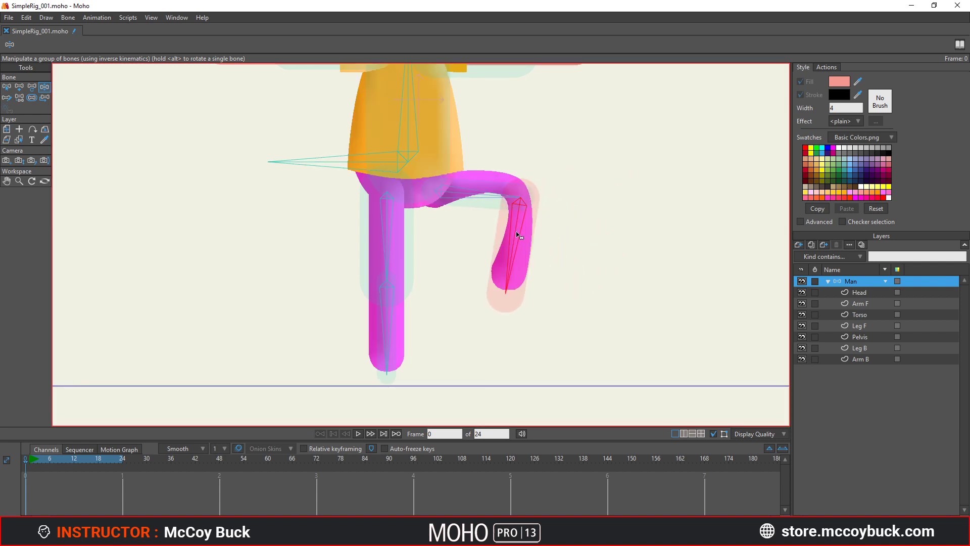
key(s)
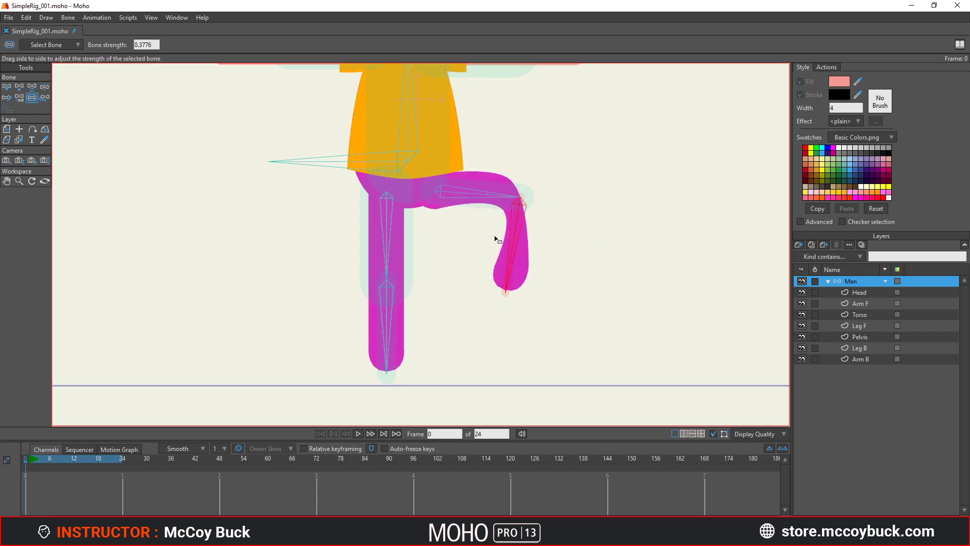
click(474, 197)
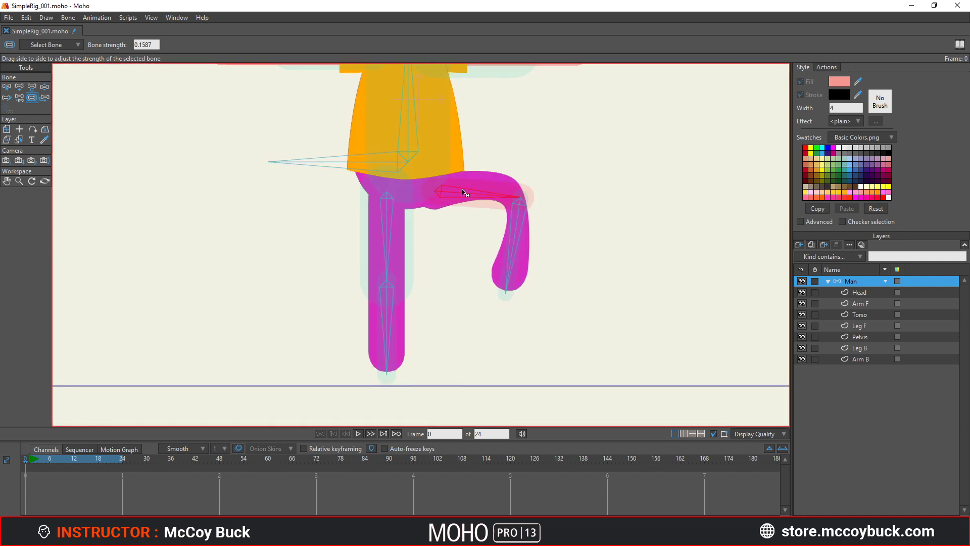
drag(461, 192, 485, 193)
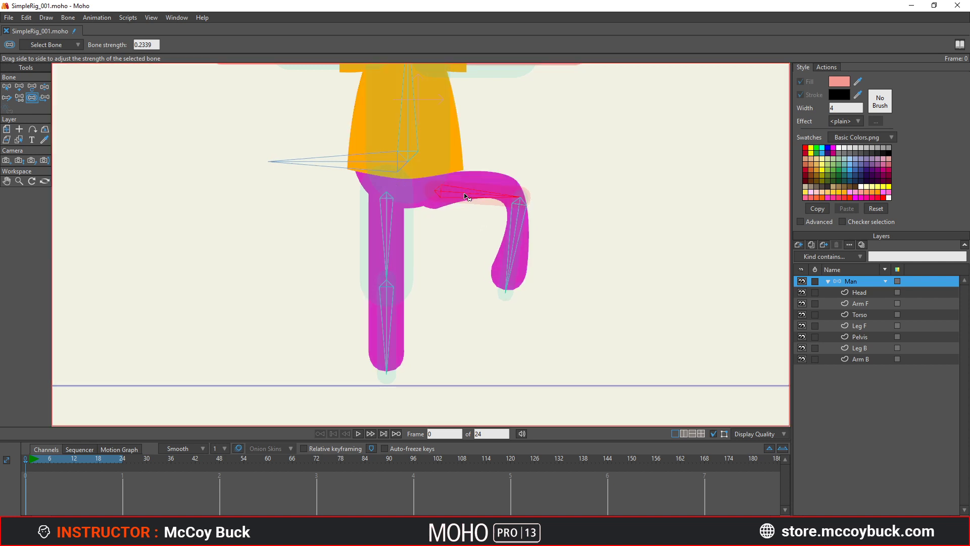
key(z)
drag(505, 253, 567, 201)
Reset the leg, bend both arms up at the elbows and tilt the head.
key(s)
scroll(542, 210, down, 3)
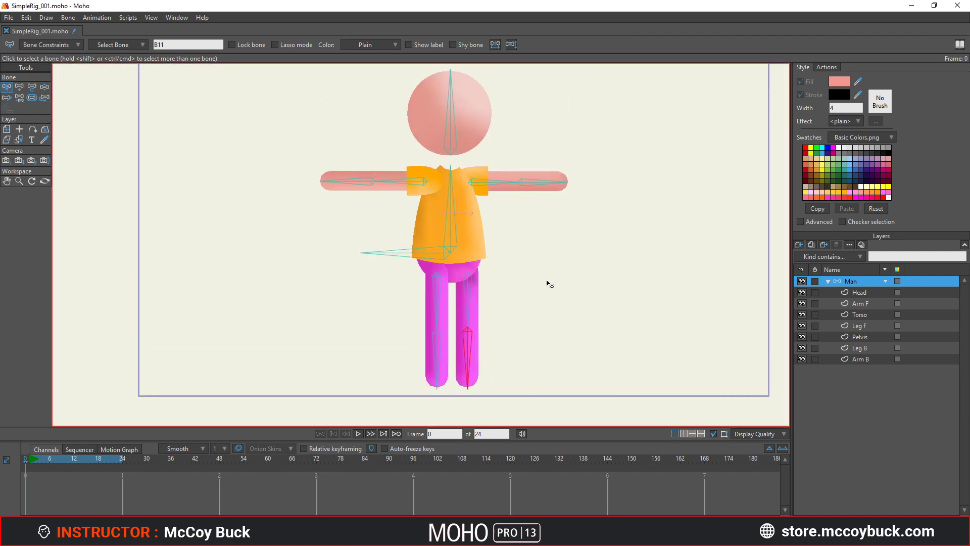
key(z)
drag(367, 188, 372, 147)
drag(475, 185, 519, 136)
drag(450, 111, 446, 191)
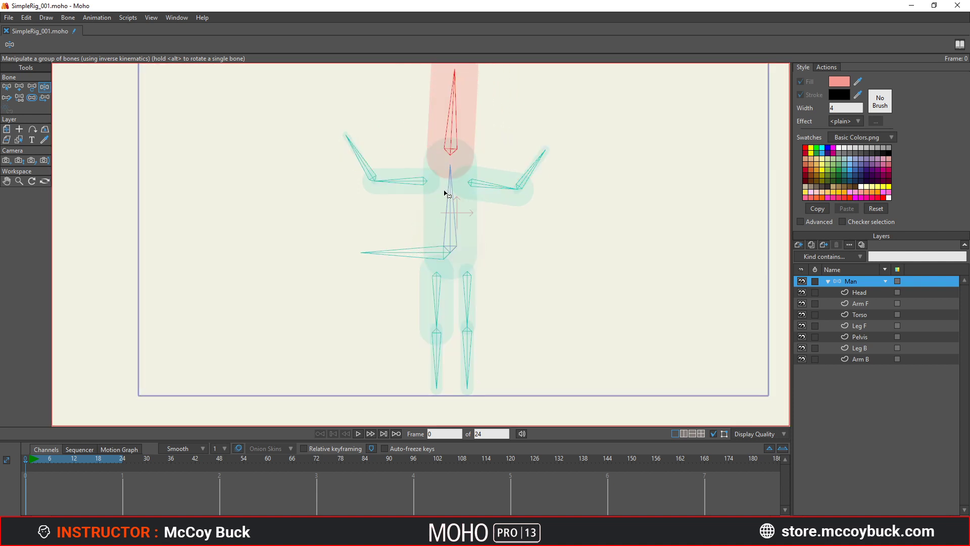
Splay and bend both legs into a lunge and fold the front arm across the chest.
drag(435, 298, 411, 335)
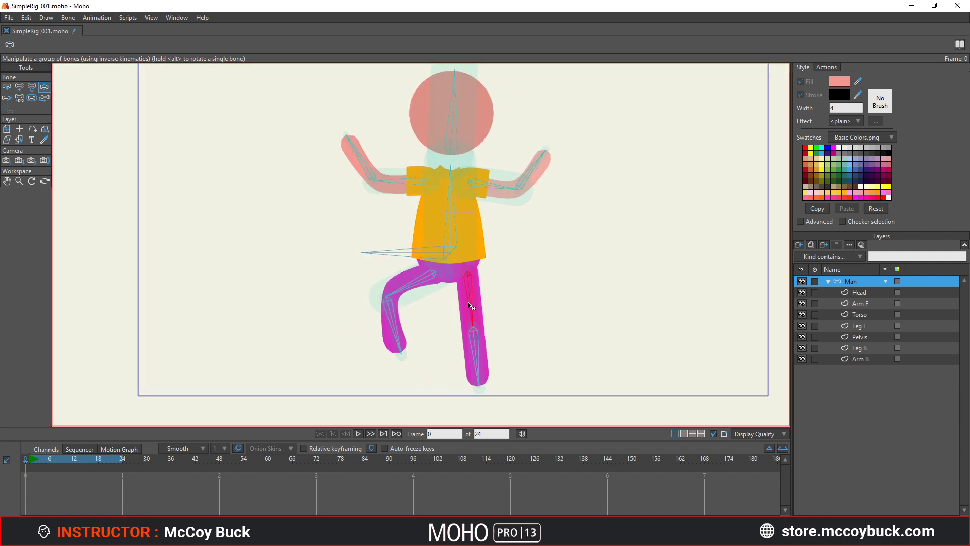
drag(472, 308, 472, 338)
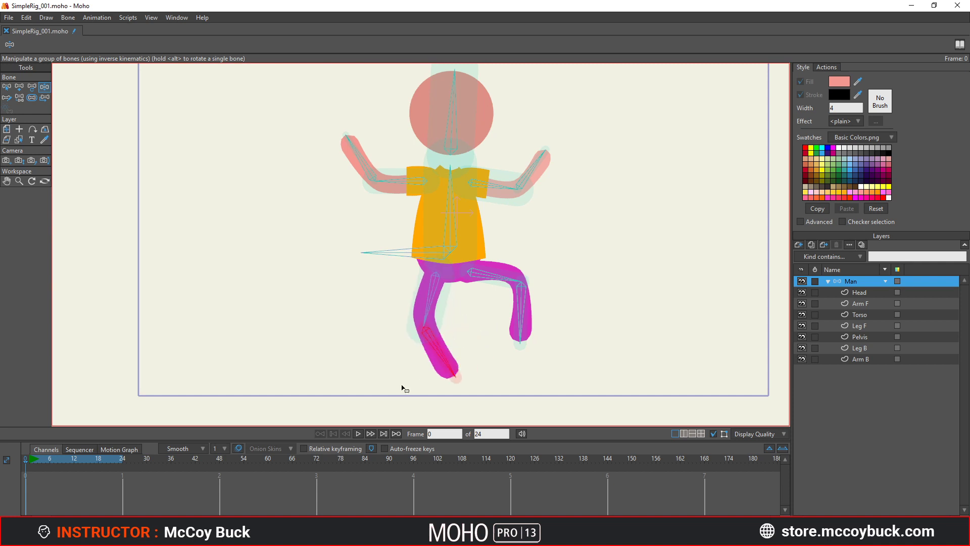
drag(403, 390, 364, 350)
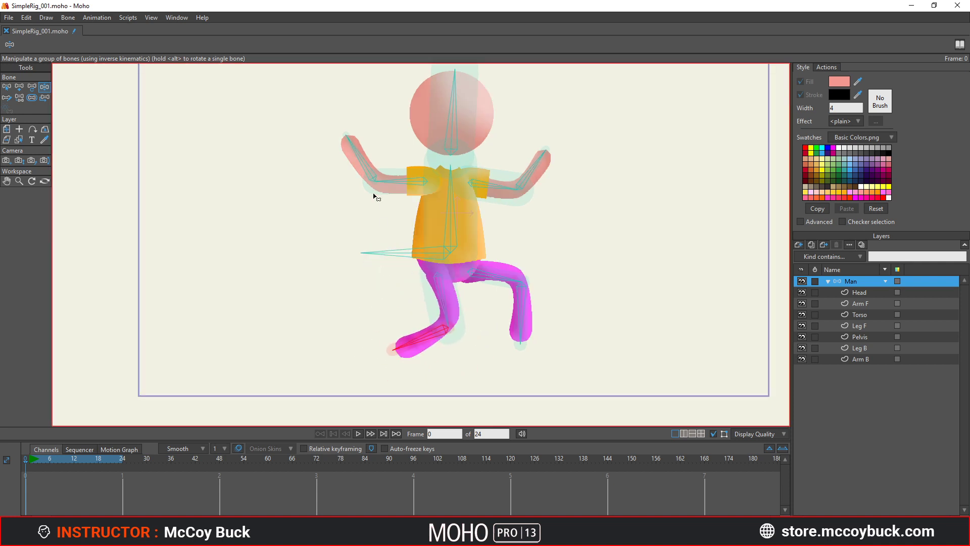
drag(385, 179, 479, 212)
scroll(513, 198, down, 1)
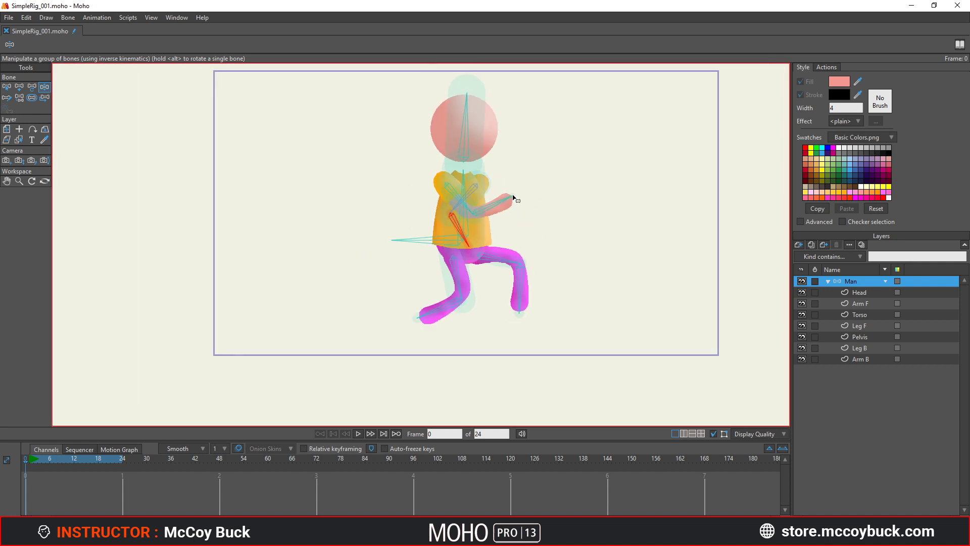